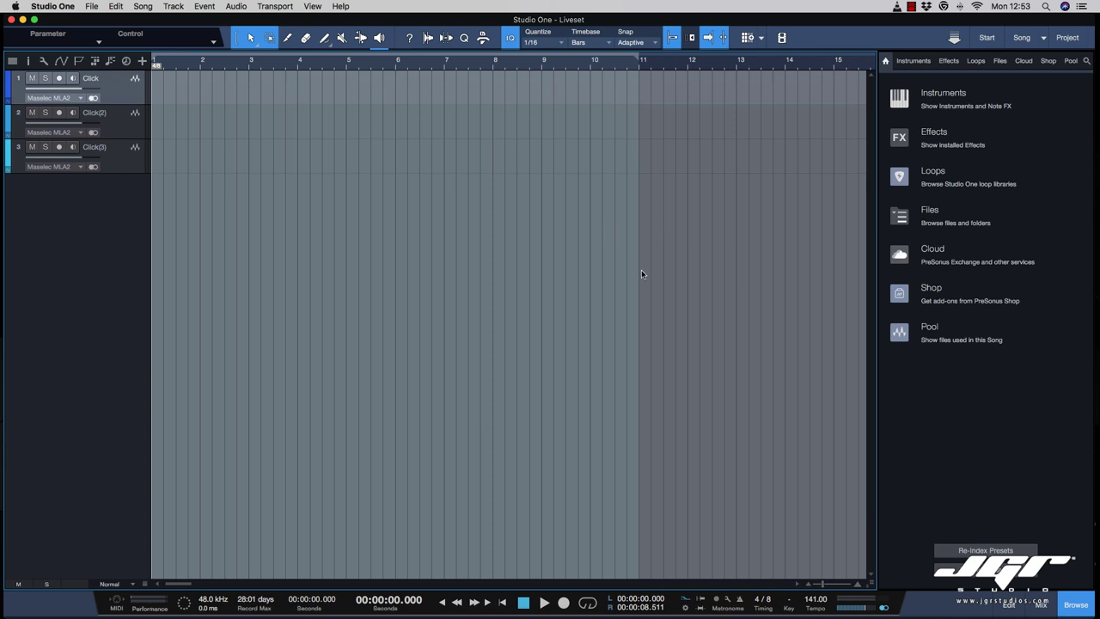
Step: Switch to Finder and import all the Déja-vu stem audio files onto separate new tracks below Click(3), starting at bar 1
key("super+Tab")
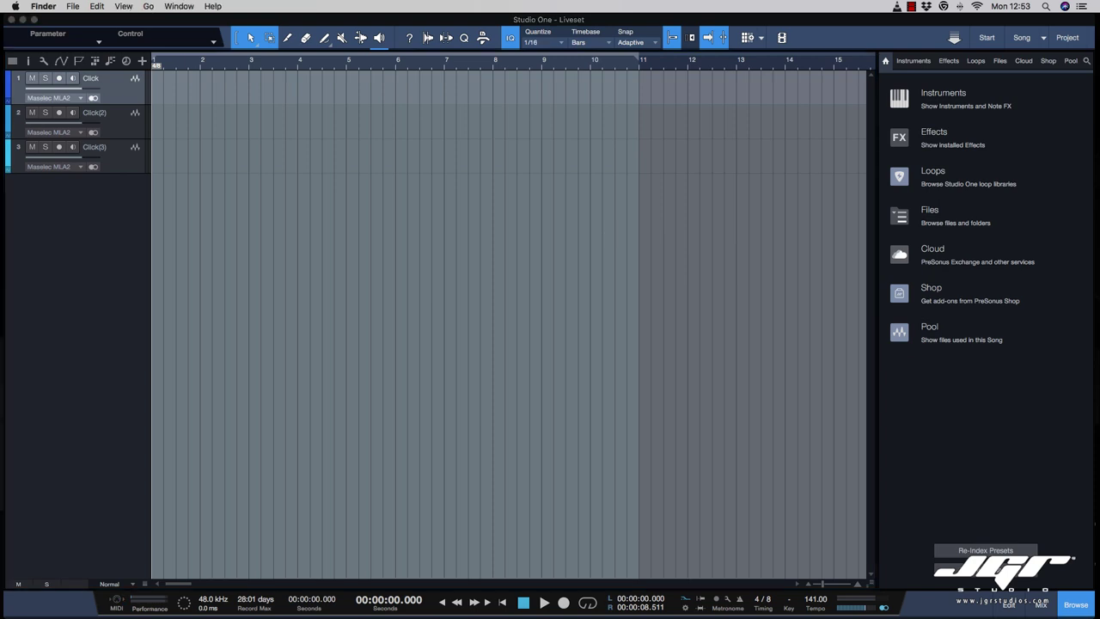
key("super+c")
left_click_drag(352, 107, 160, 202)
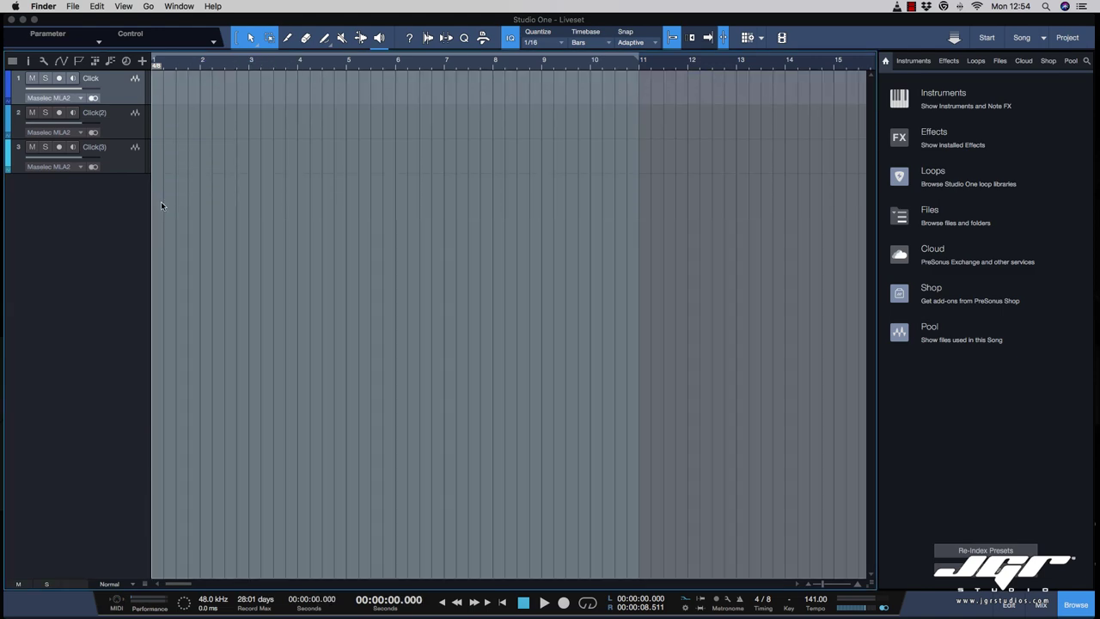
key("e")
key("e")
key("e")
key("e")
key("e")
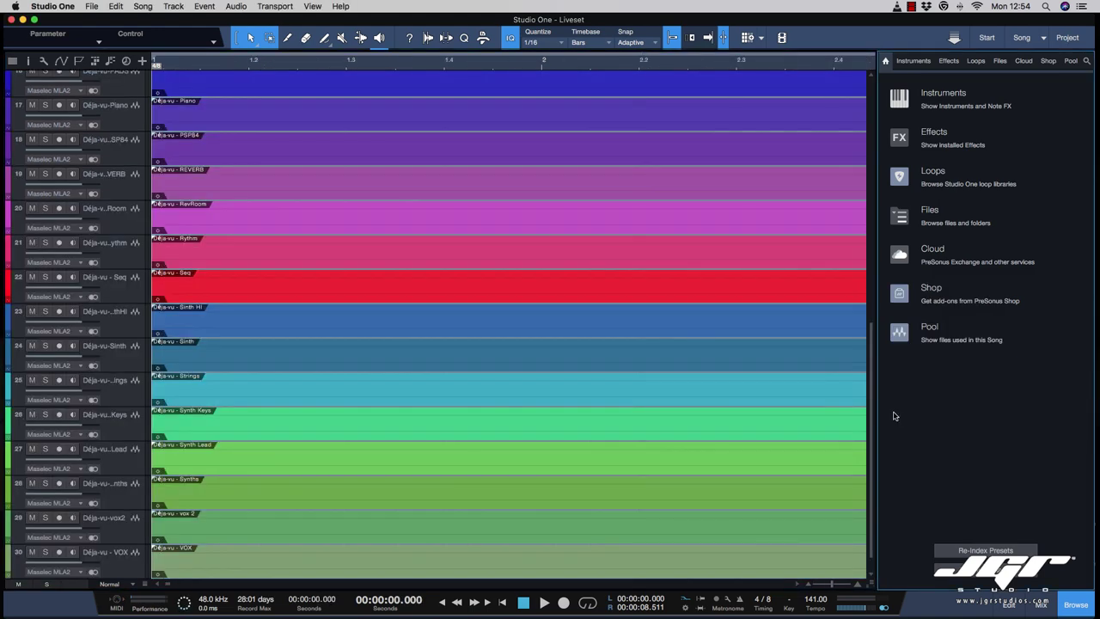
key("alt+z")
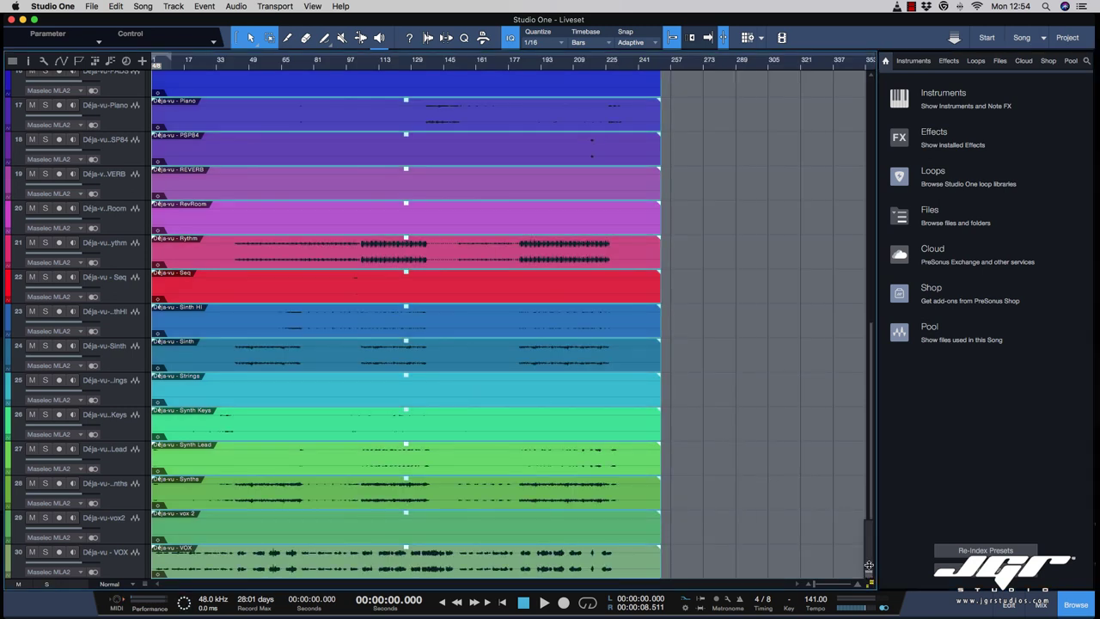
Step: Show the track inspector beside the imported Déja-vu tracks
left_click_drag(868, 567, 869, 326)
left_click(28, 61)
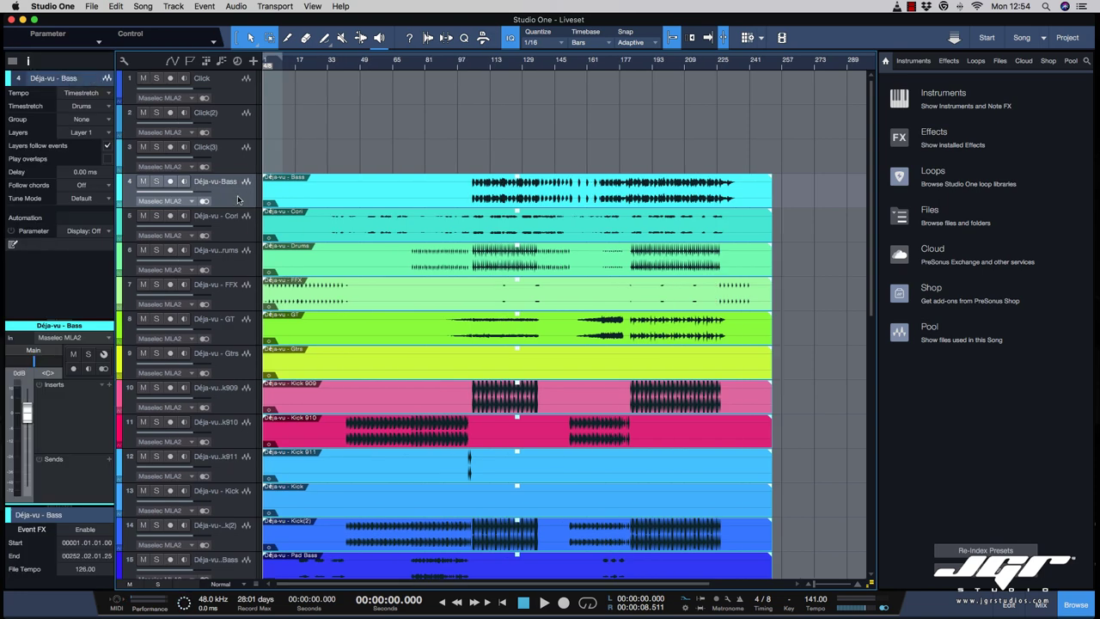
scroll(326, 60, "up", 10)
scroll(298, 63, "down", 10)
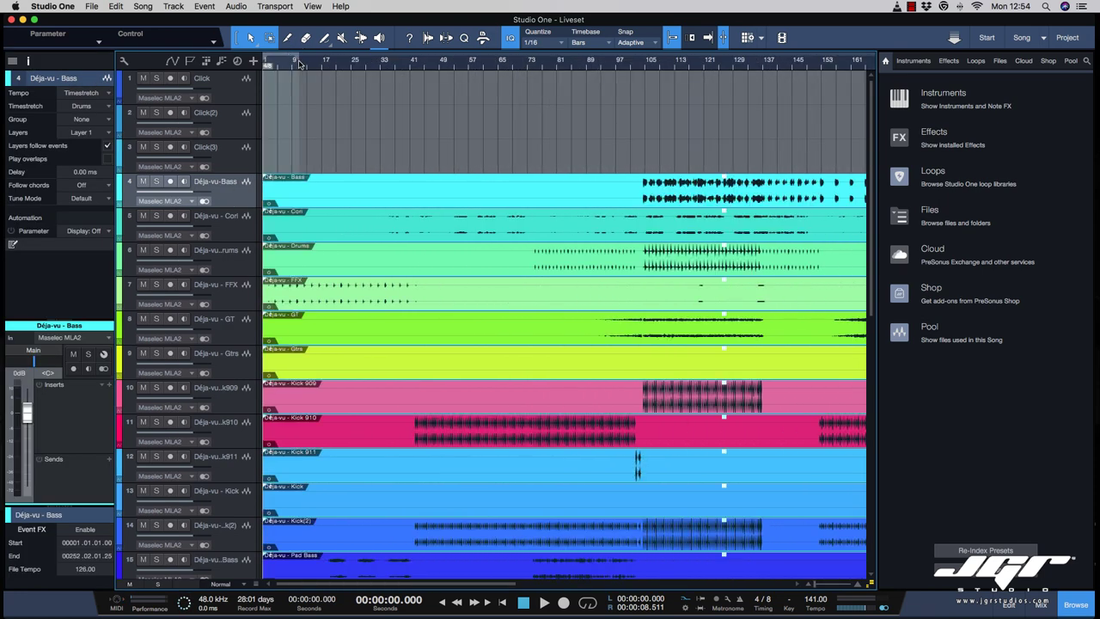
Step: Extend the loop range to about bar 257 and set the tempo to 126 before that point and 141 from it on
left_click_drag(280, 60, 700, 91)
left_click(238, 60)
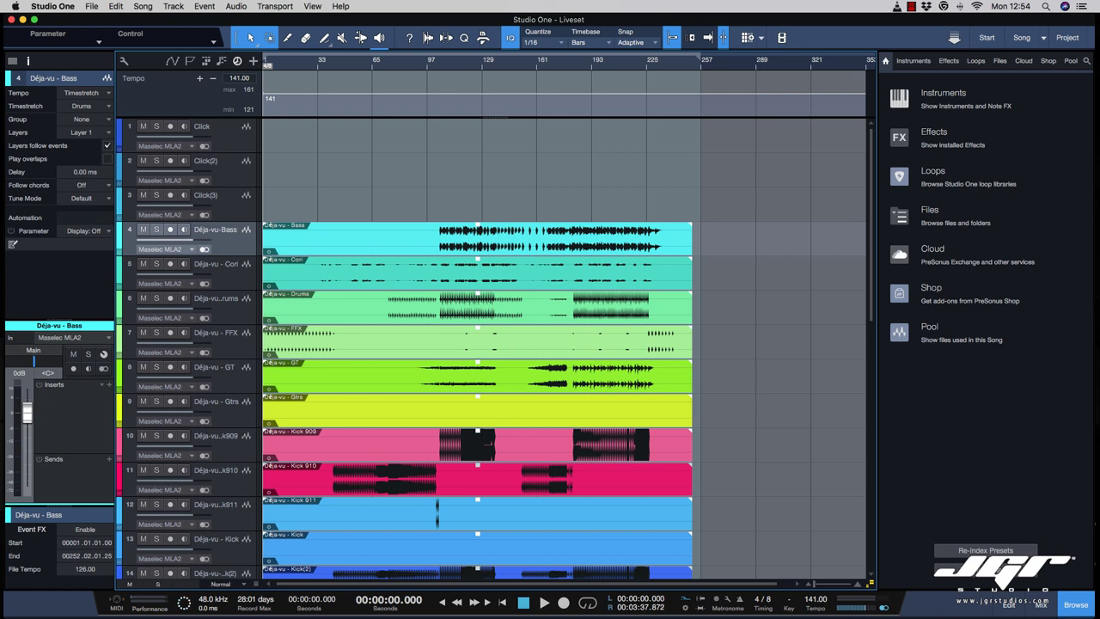
left_click(703, 97)
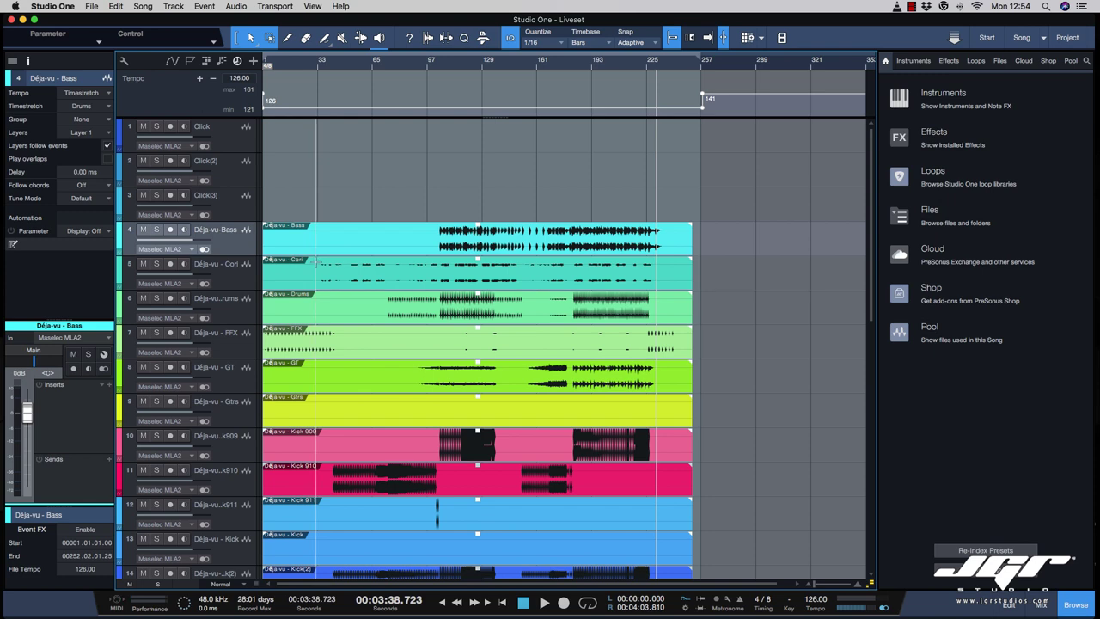
Step: Rename the Déja-vu - Bass track to just Bass by removing the song-title prefix
scroll(348, 333, "down", 8)
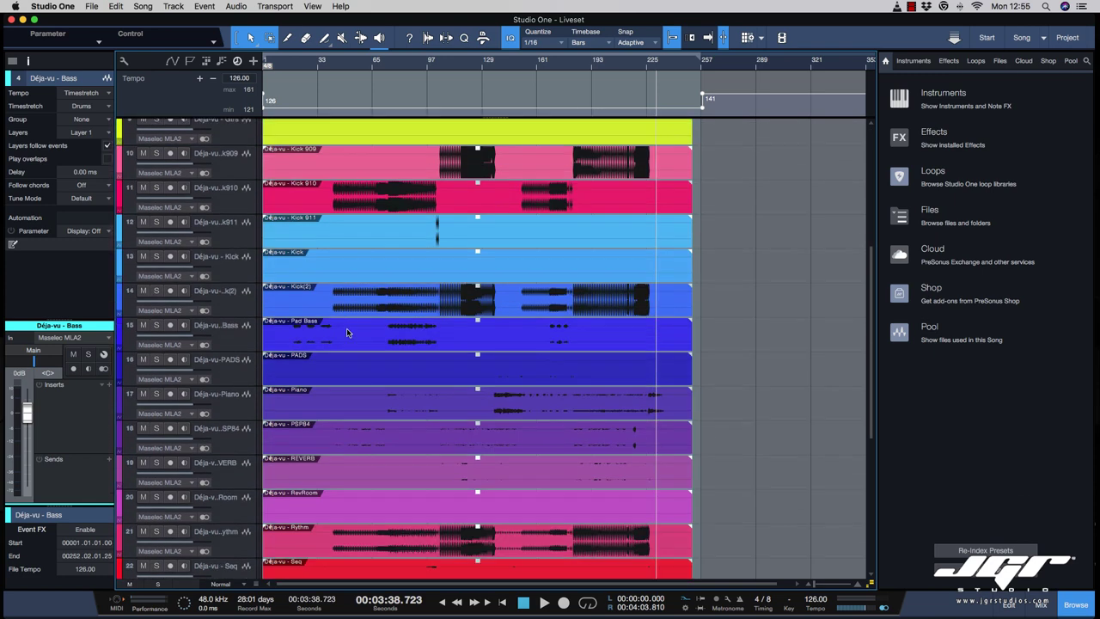
scroll(348, 333, "down", 10)
scroll(346, 332, "up", 13)
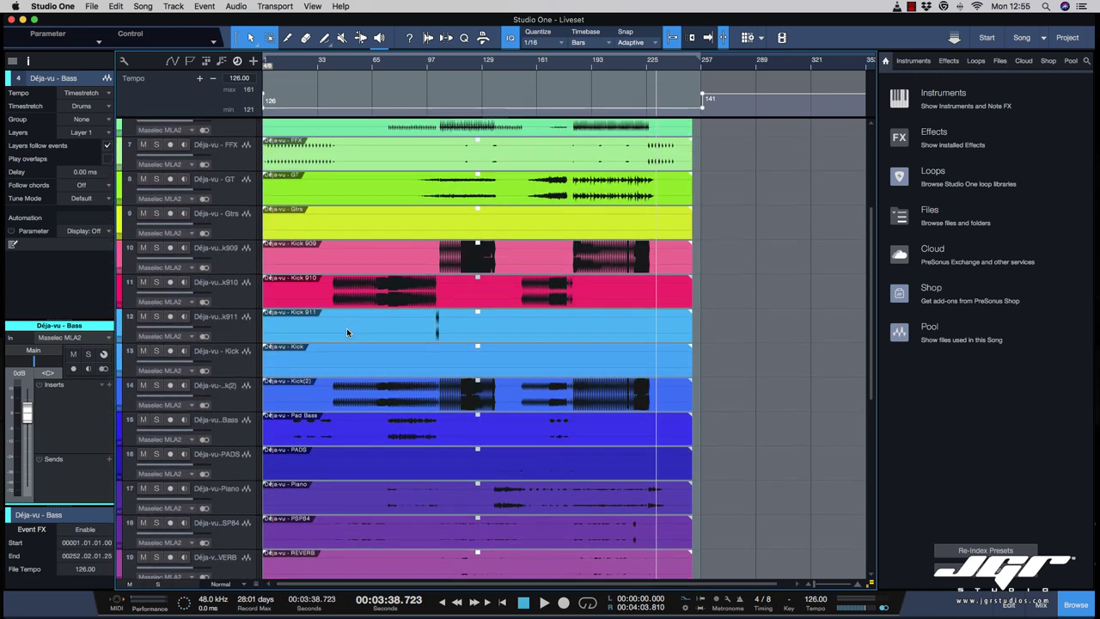
scroll(346, 327, "up", 6)
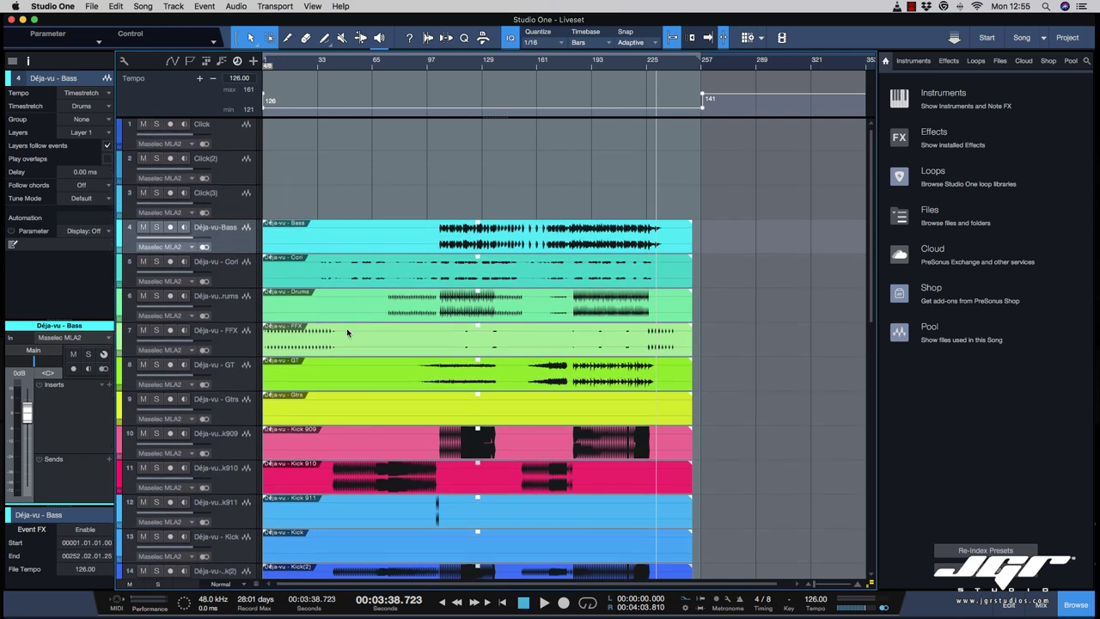
double_click(207, 227)
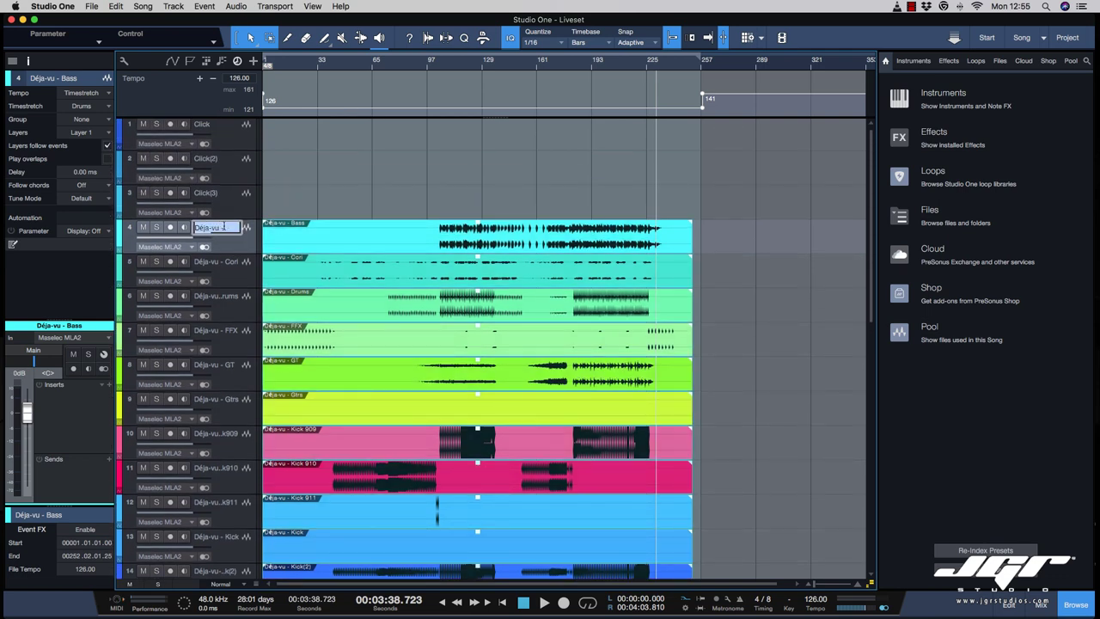
left_click_drag(225, 227, 129, 224)
key("BackSpace")
key("Return")
left_click(247, 274)
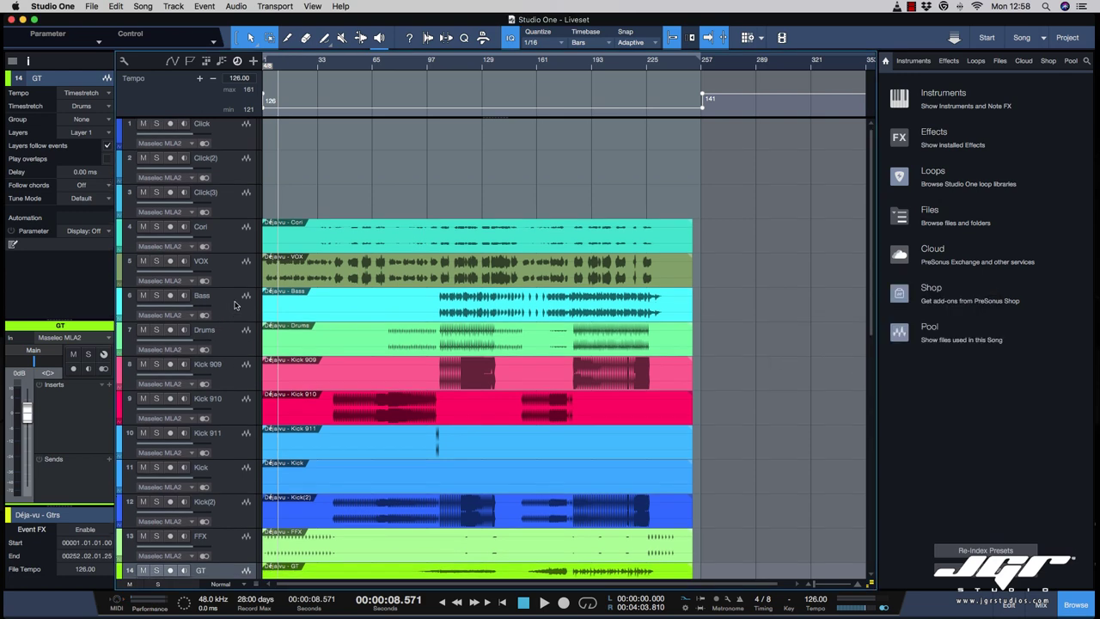
Step: Move the VOX track above the Cori track
left_click(229, 273)
left_click_drag(229, 273, 230, 233)
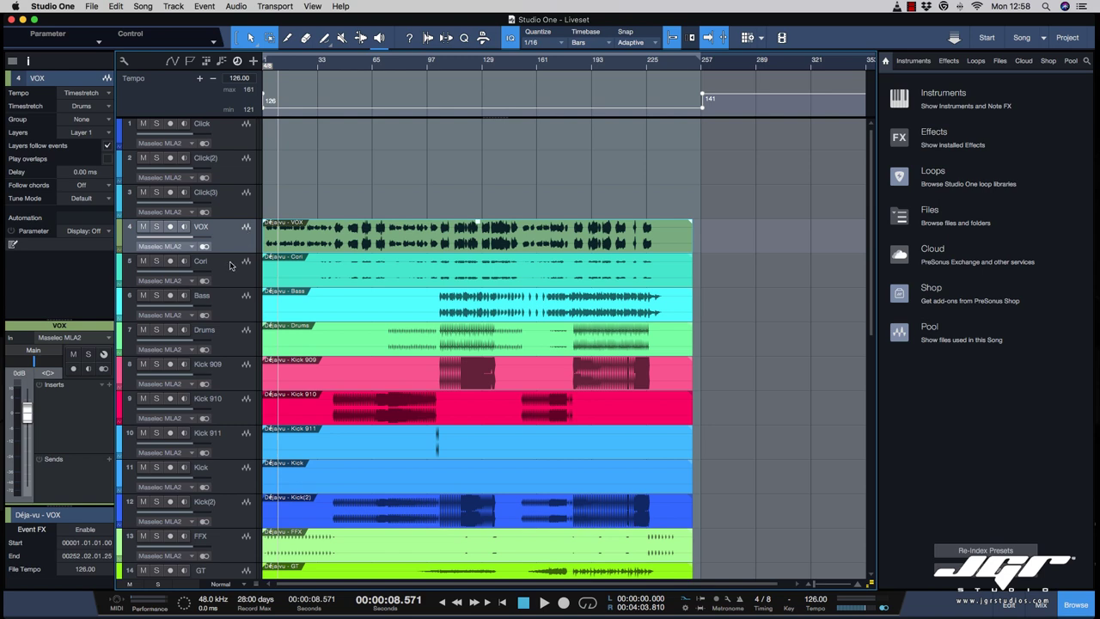
left_click(230, 267)
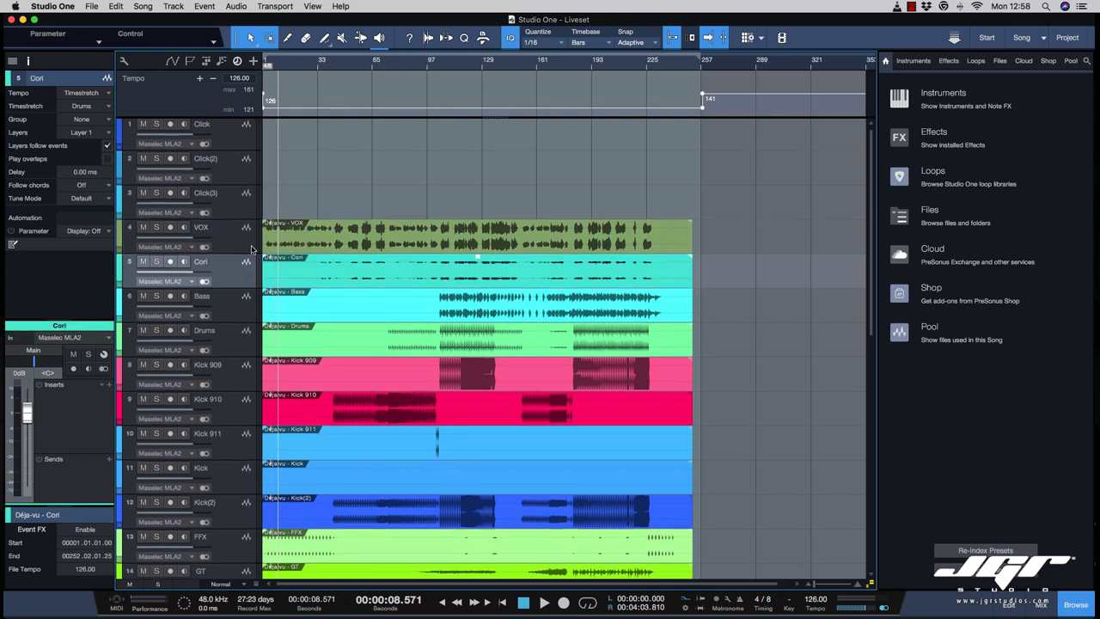
left_click(238, 245)
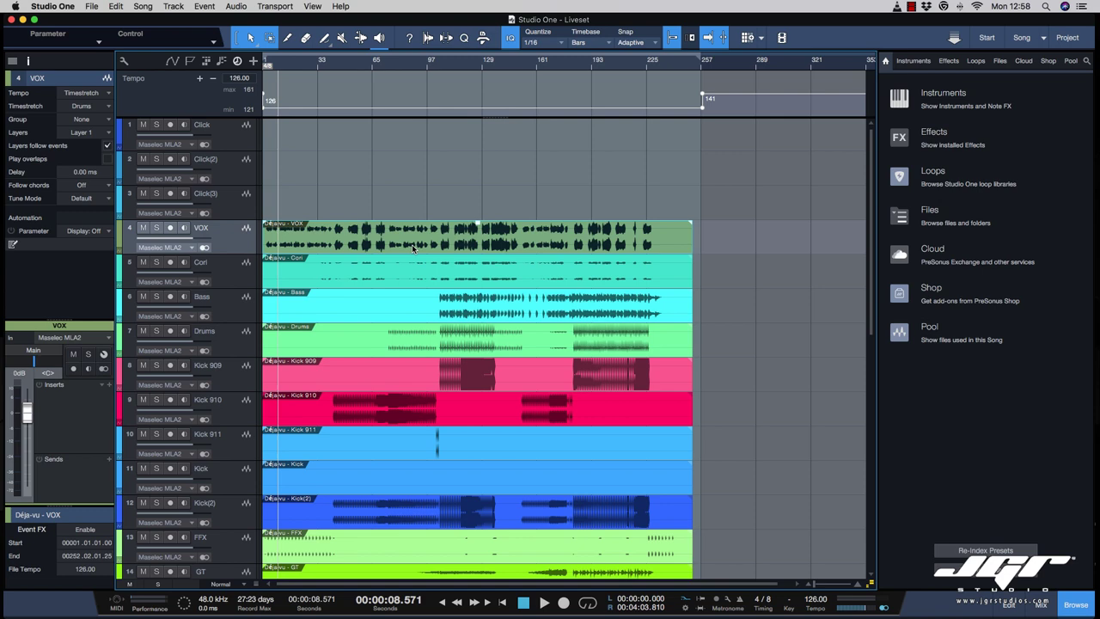
Step: Mute all the tracks from VOX down to Kick(2)
scroll(412, 248, "down", 2)
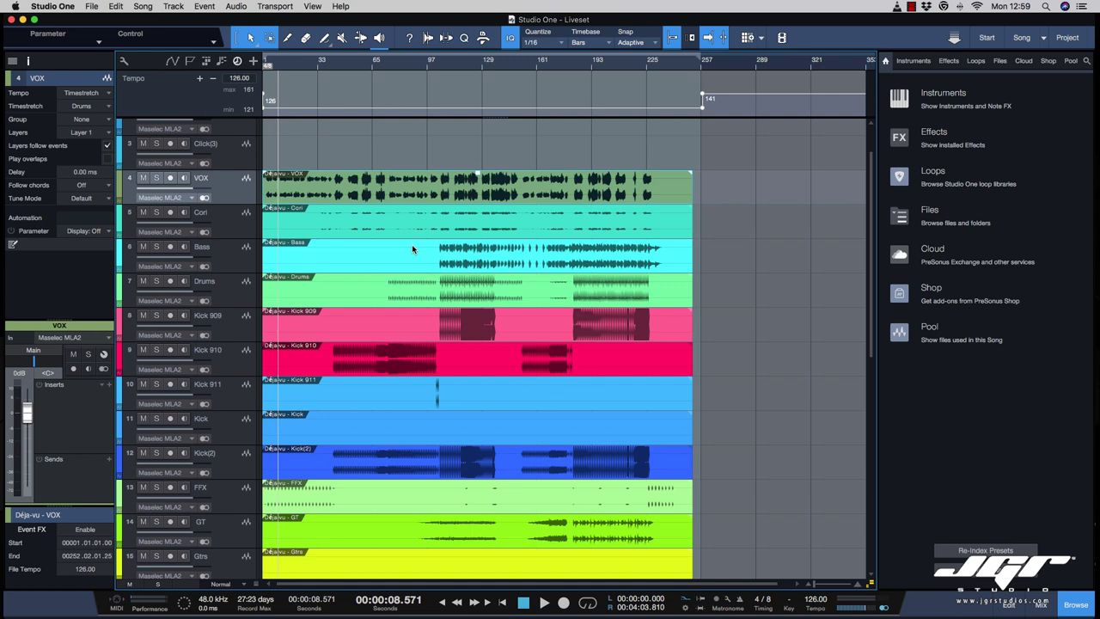
scroll(411, 244, "down", 1)
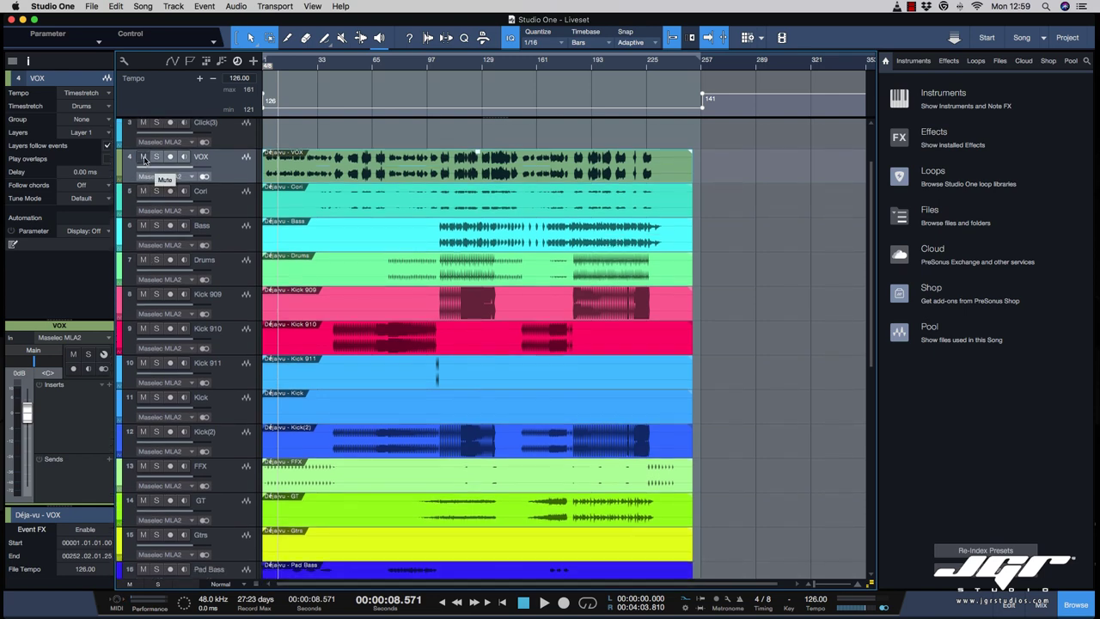
left_click_drag(144, 159, 137, 435)
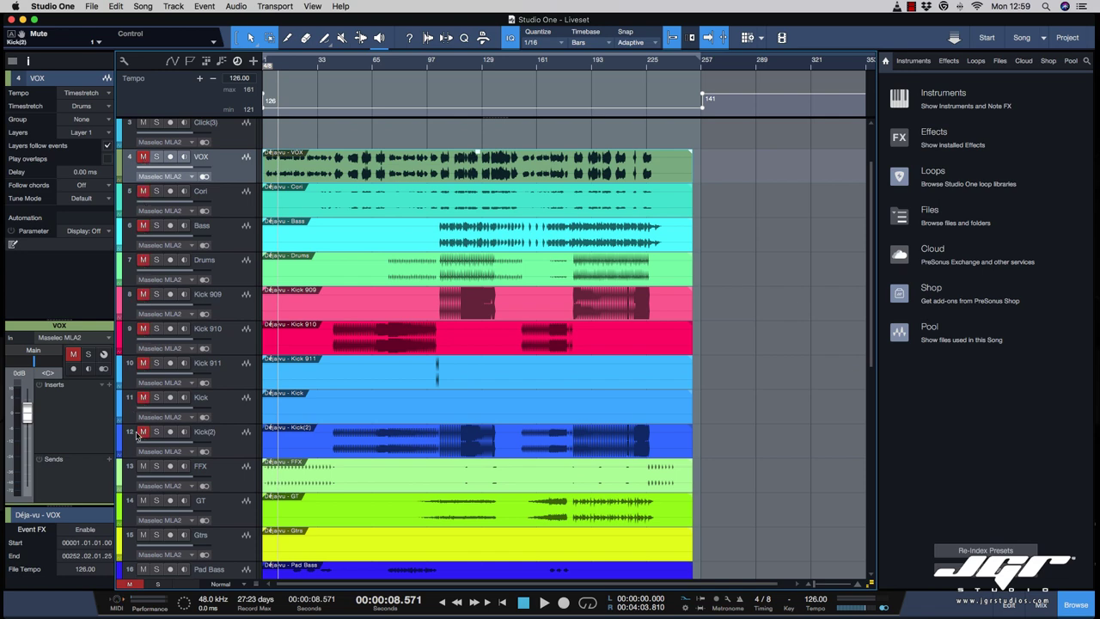
Step: Pack the synth tracks into a folder named Sinth and the PSP84, REVERB and RevRoom tracks into a folder named Fx
scroll(172, 436, "down", 6)
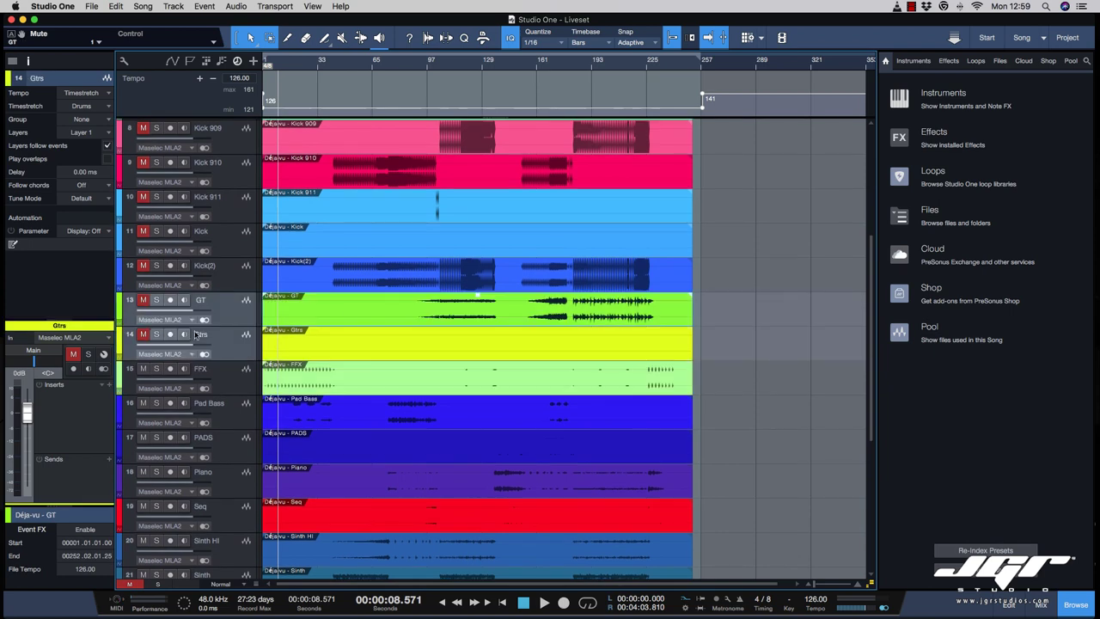
scroll(427, 283, "down", 4)
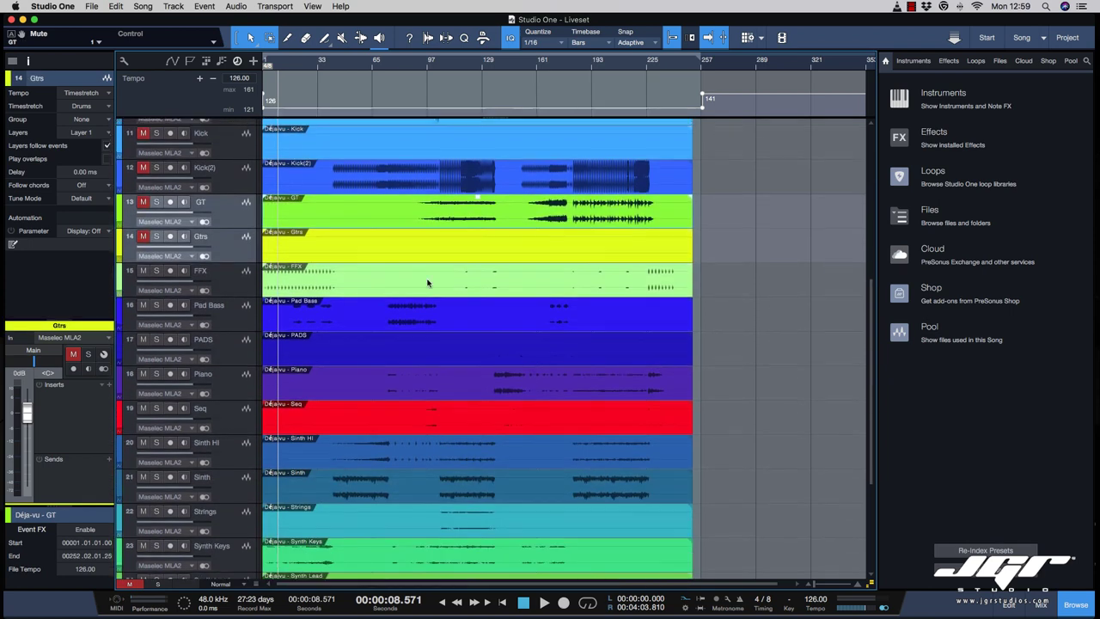
scroll(427, 283, "down", 7)
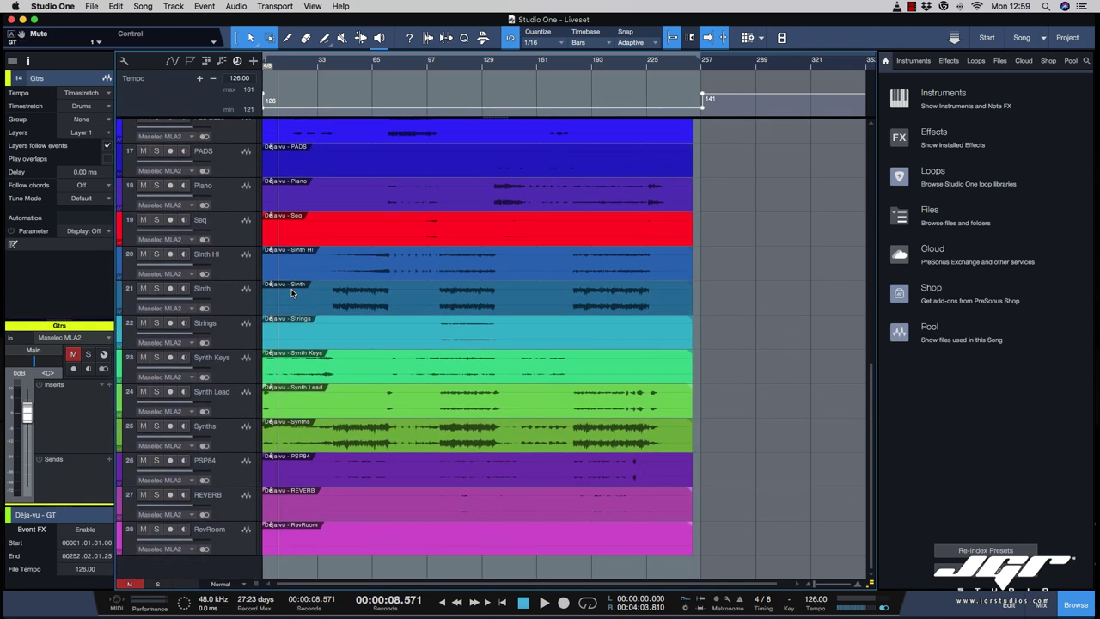
scroll(291, 293, "up", 14)
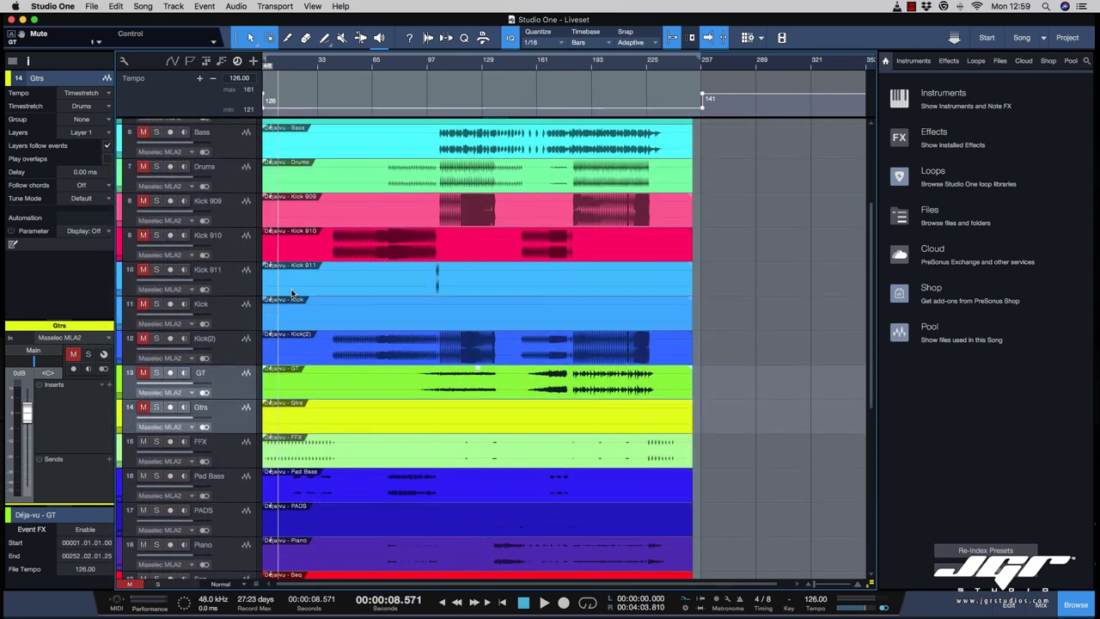
scroll(292, 293, "down", 5)
scroll(291, 293, "down", 9)
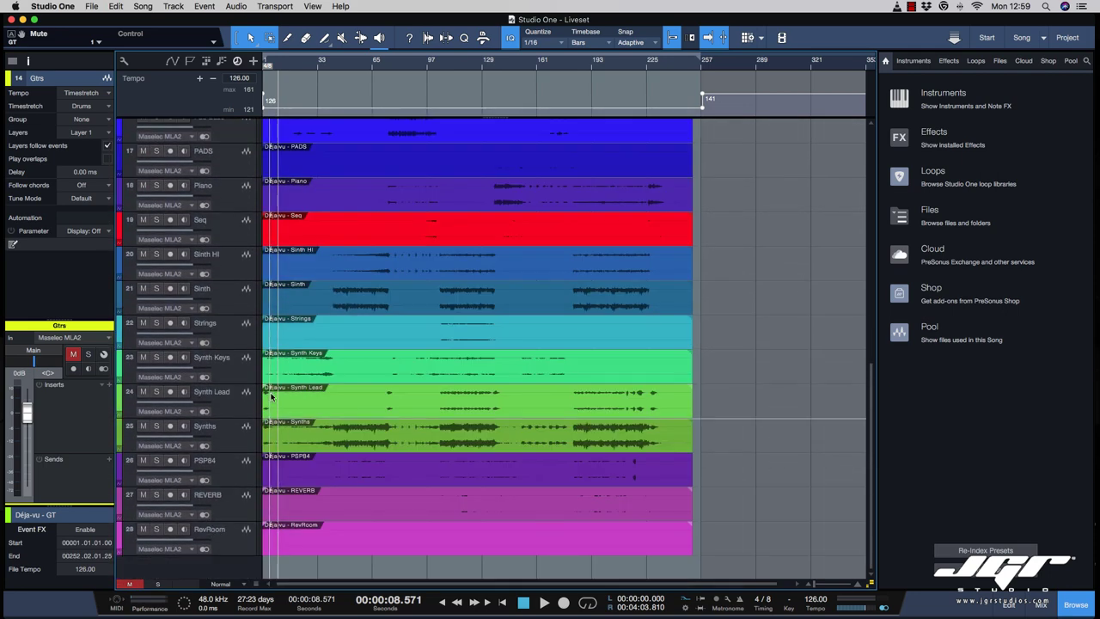
left_click(233, 479)
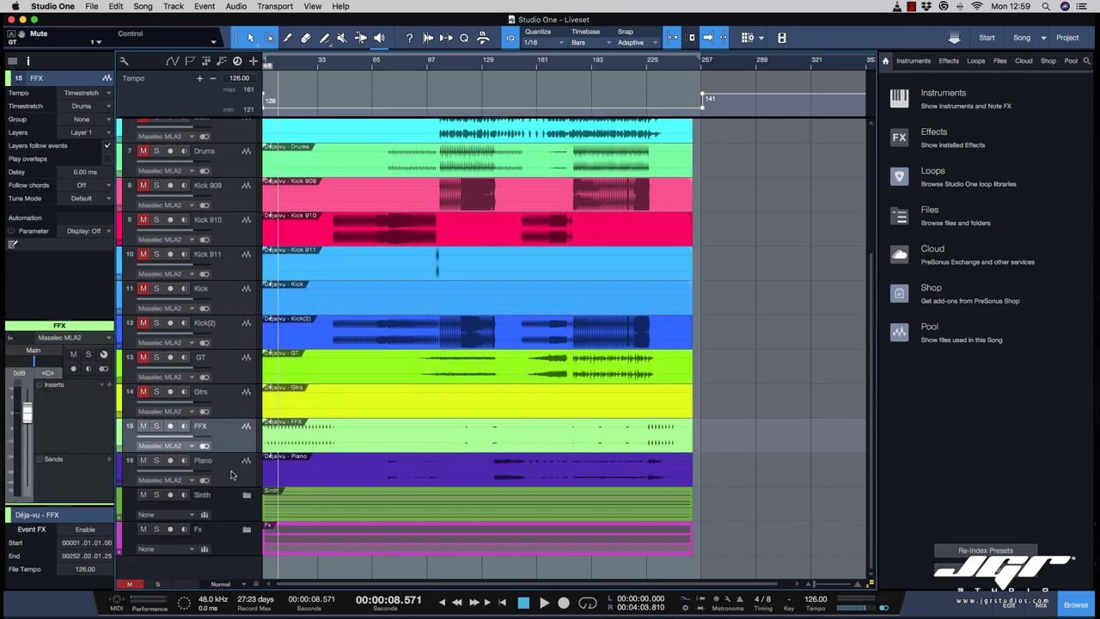
Step: Mute the Piano track and move the FFX track directly below it
left_click(230, 475)
left_click(233, 442)
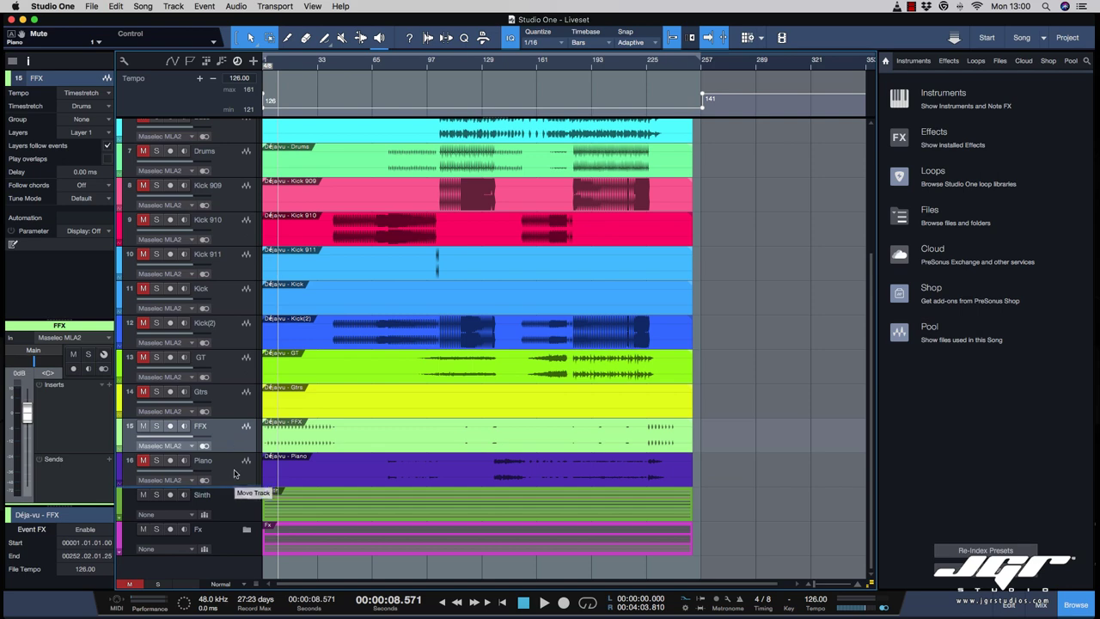
left_click_drag(234, 473, 235, 478)
scroll(375, 426, "up", 4)
scroll(376, 426, "down", 3)
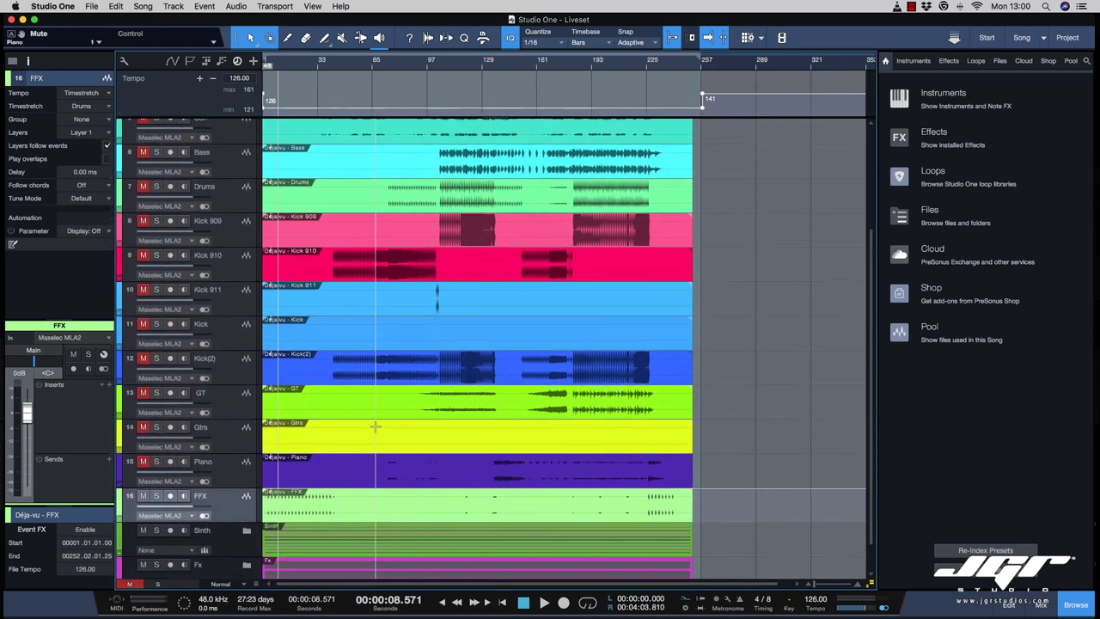
Step: Pack the vocal, drum and kick, and guitar tracks into folders named Vox, Drums and Gts
scroll(375, 426, "down", 2)
scroll(375, 427, "up", 3)
scroll(376, 426, "down", 2)
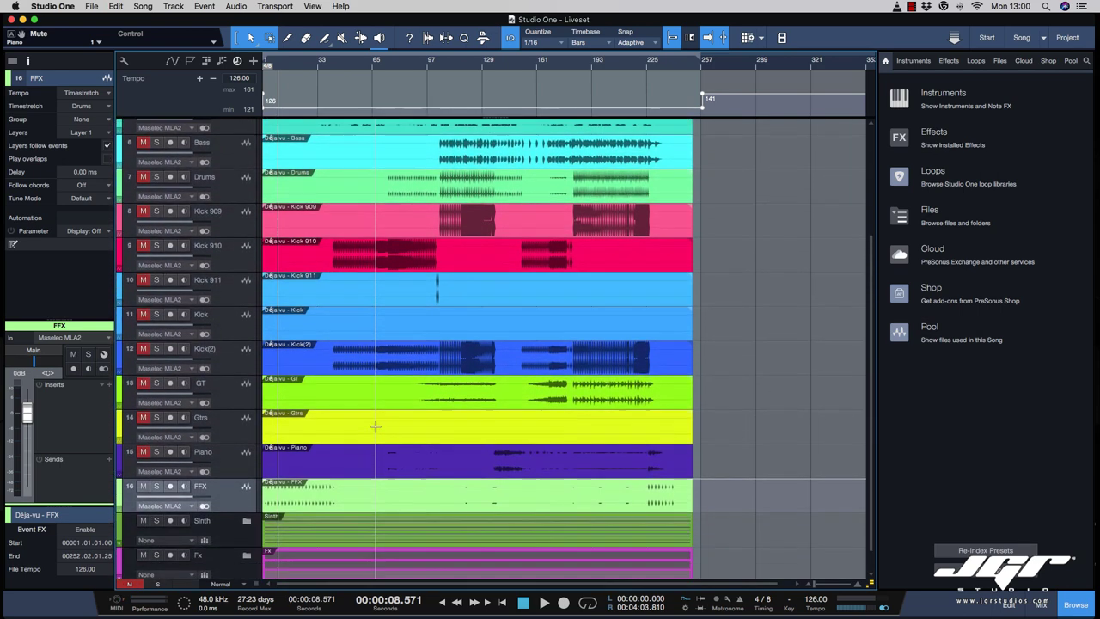
scroll(375, 426, "down", 1)
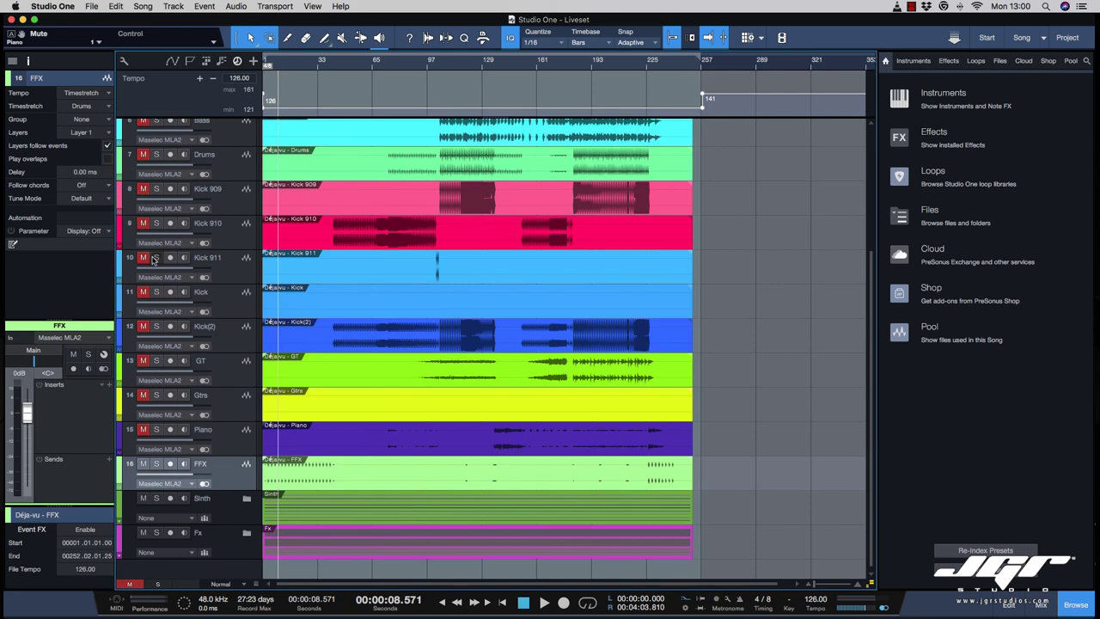
left_click(238, 334)
scroll(238, 333, "up", 2)
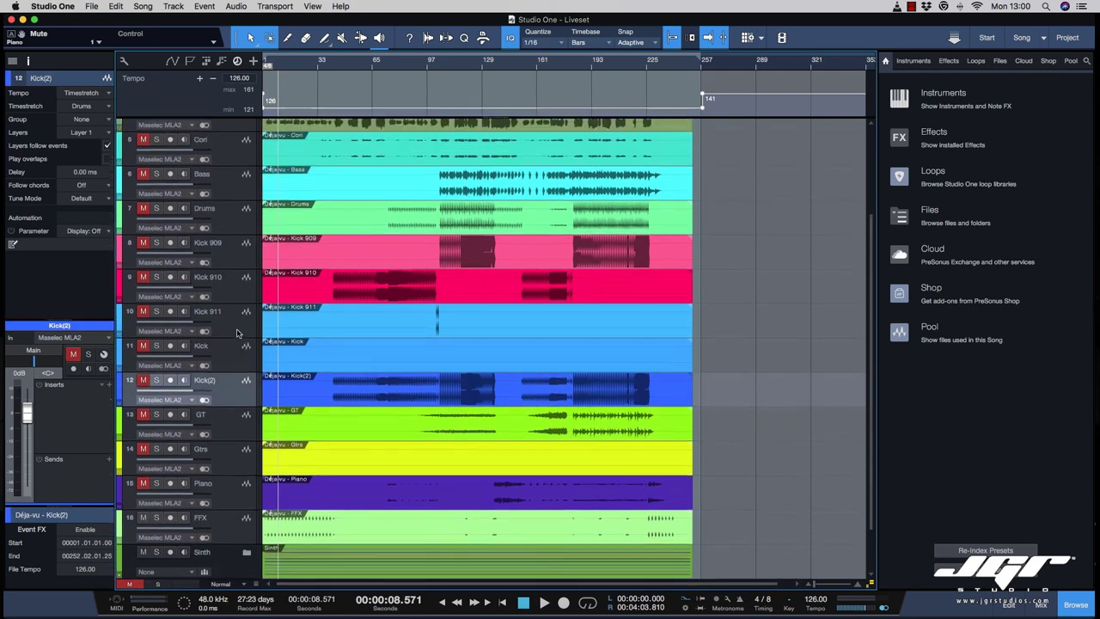
scroll(238, 333, "up", 2)
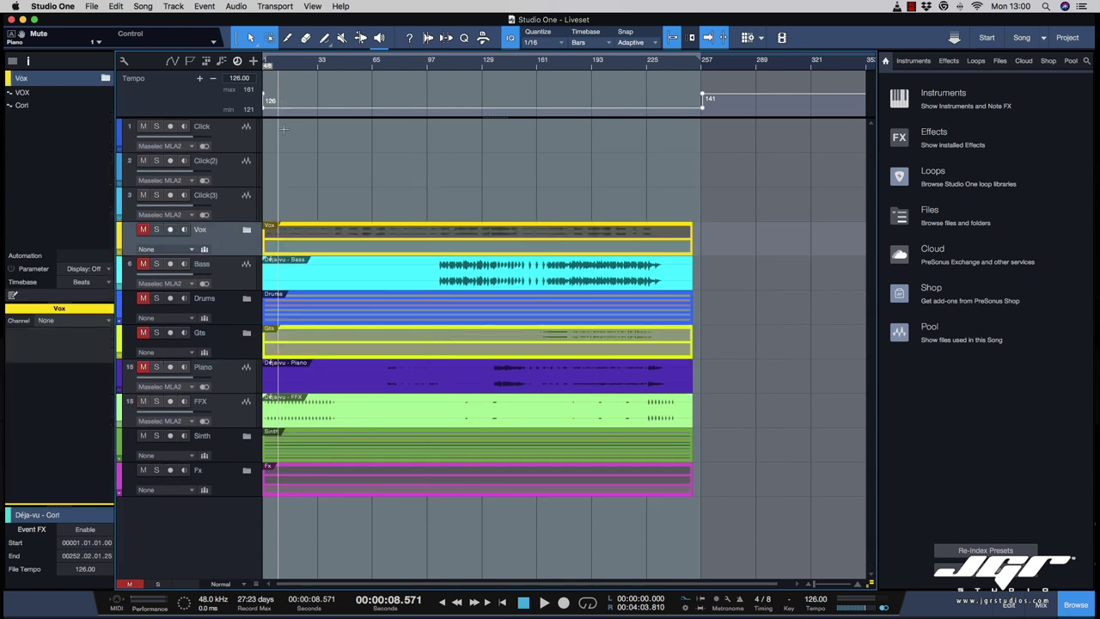
Step: In the metronome setup, set the Accent sound to Logical 1 and the Beat sound to Logical 2
left_click(234, 133)
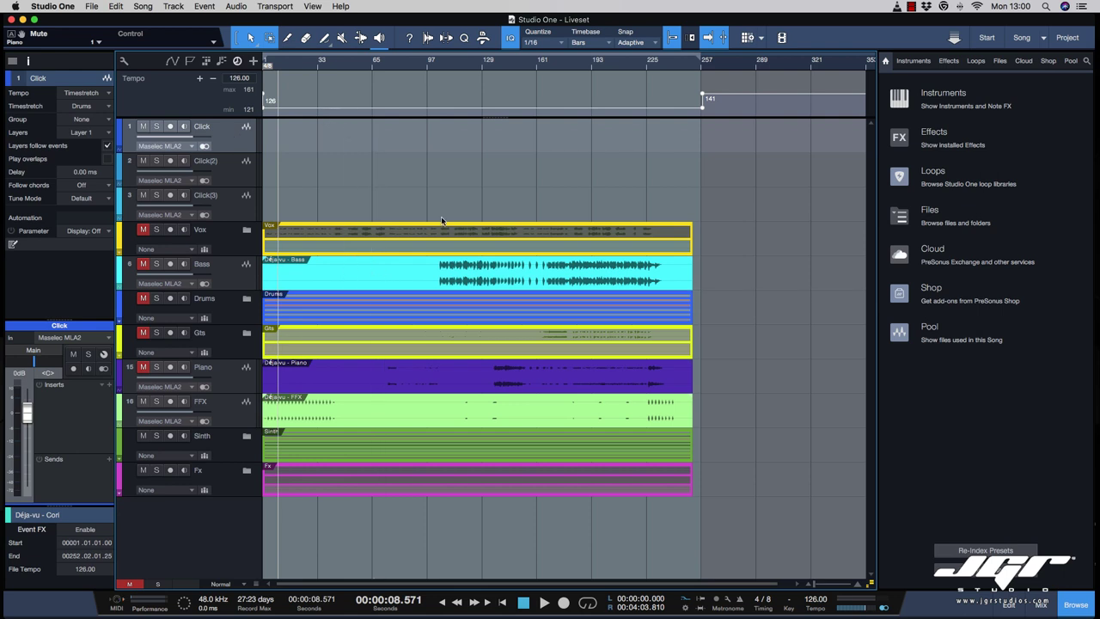
left_click(726, 599)
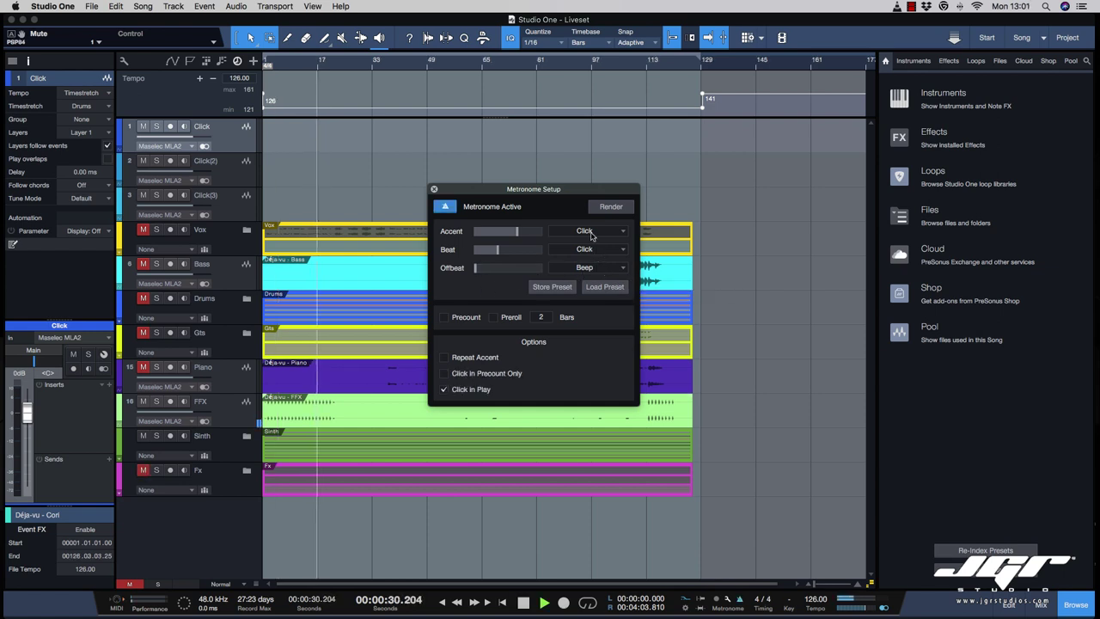
left_click(592, 232)
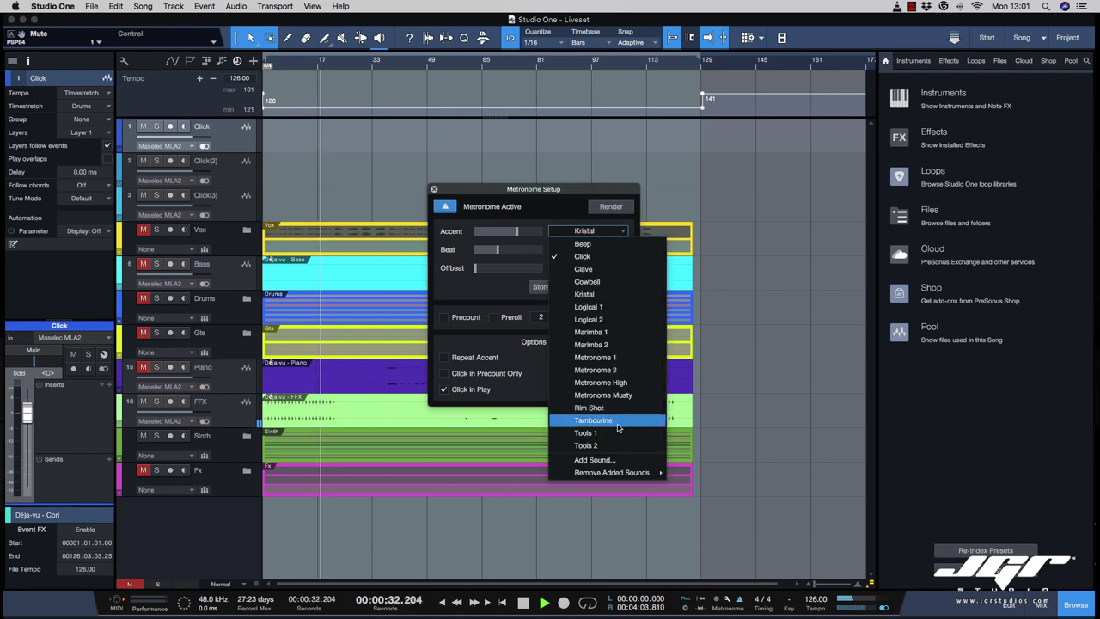
left_click(603, 311)
left_click(592, 249)
left_click(605, 339)
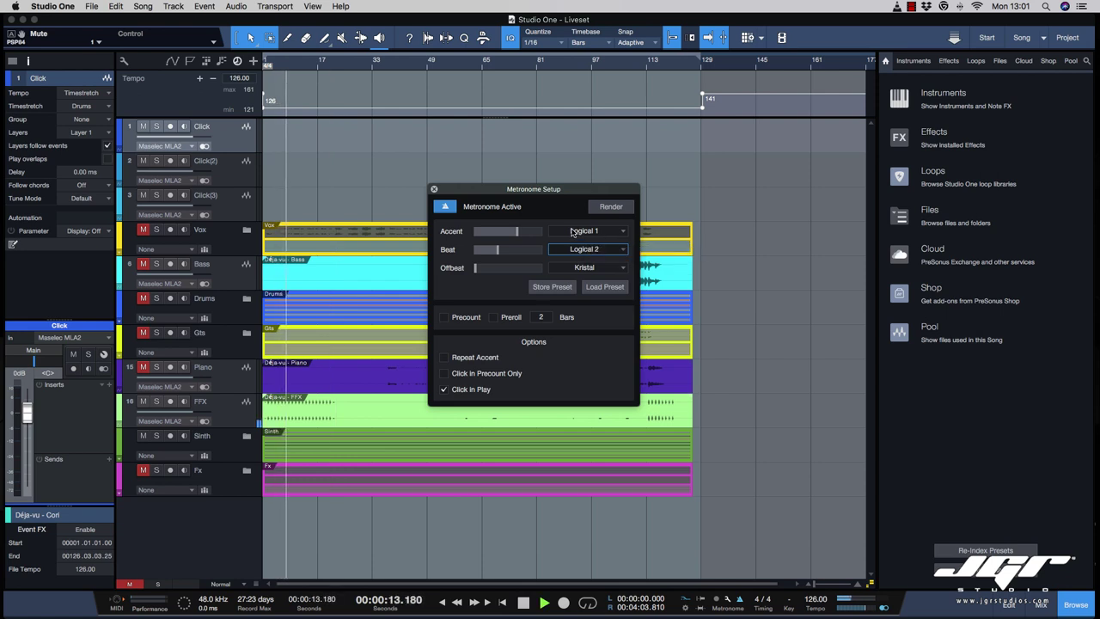
Step: Stop playback, render the metronome to an audio track and rename that track Click 4/4
key("space")
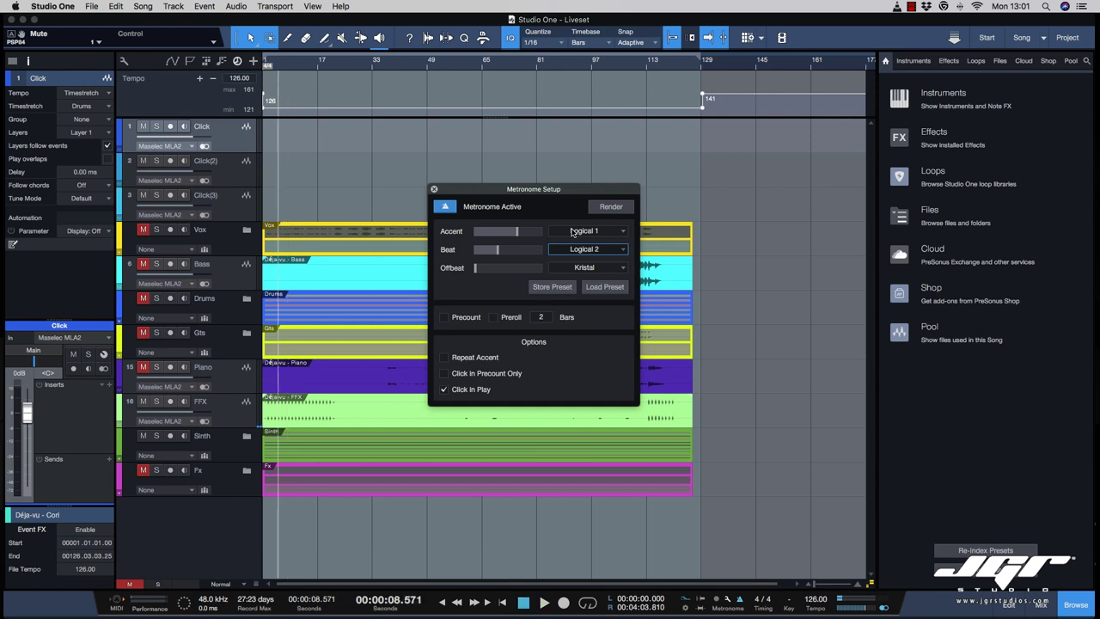
left_click(625, 210)
left_click(595, 222)
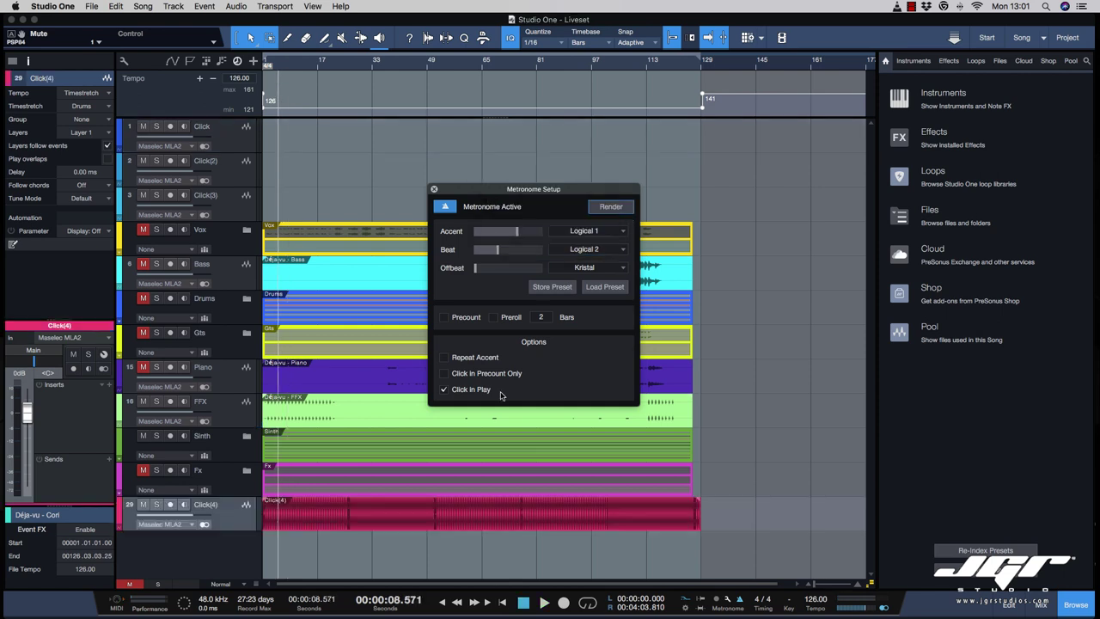
double_click(201, 507)
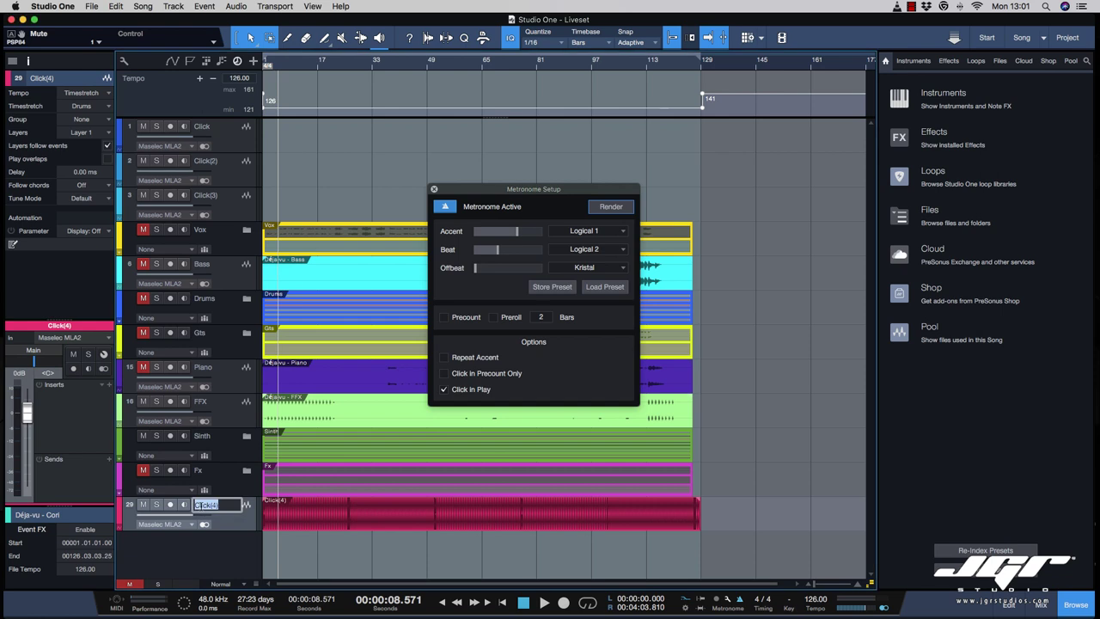
type("Click 4/4")
key("Return")
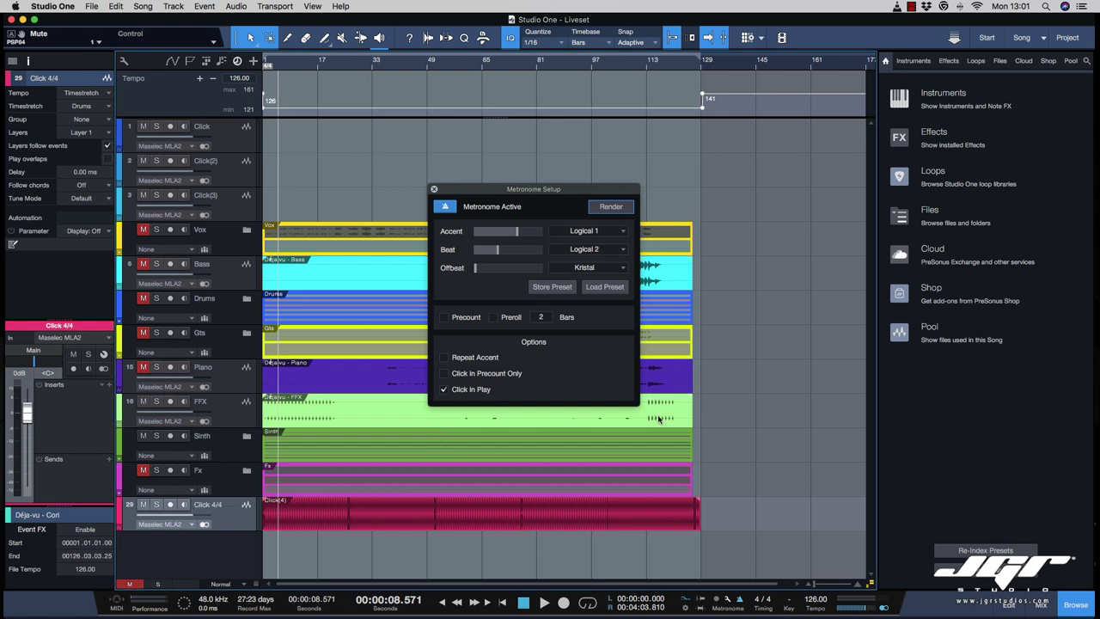
Step: Render a second metronome track in 4/8 named Click 4/8 and place both rendered click tracks above the Vox folder
left_click(768, 600)
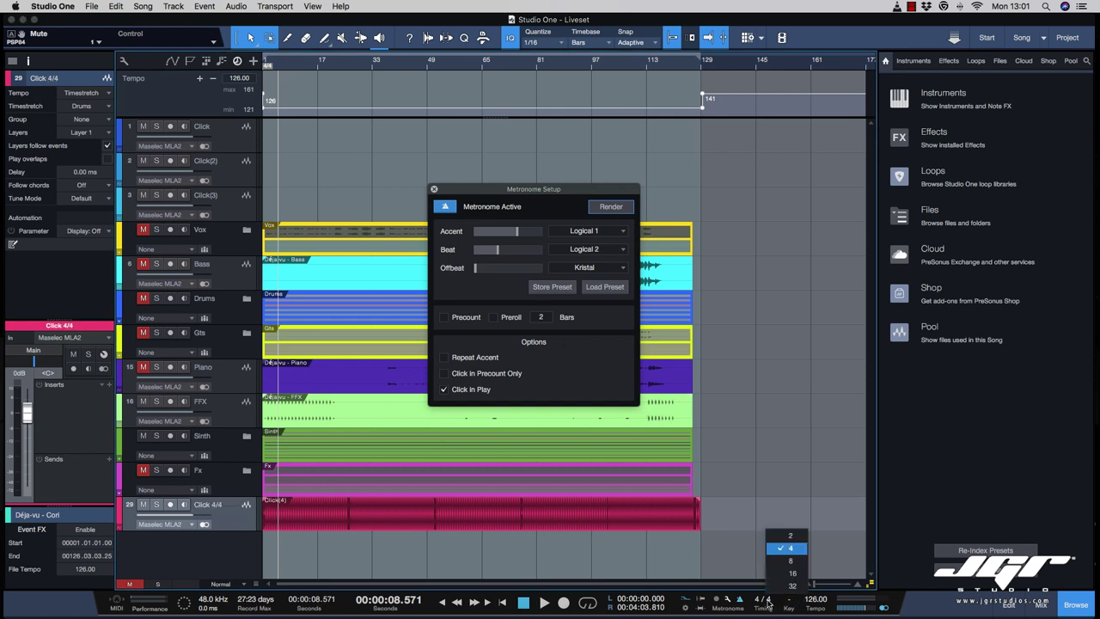
left_click(790, 560)
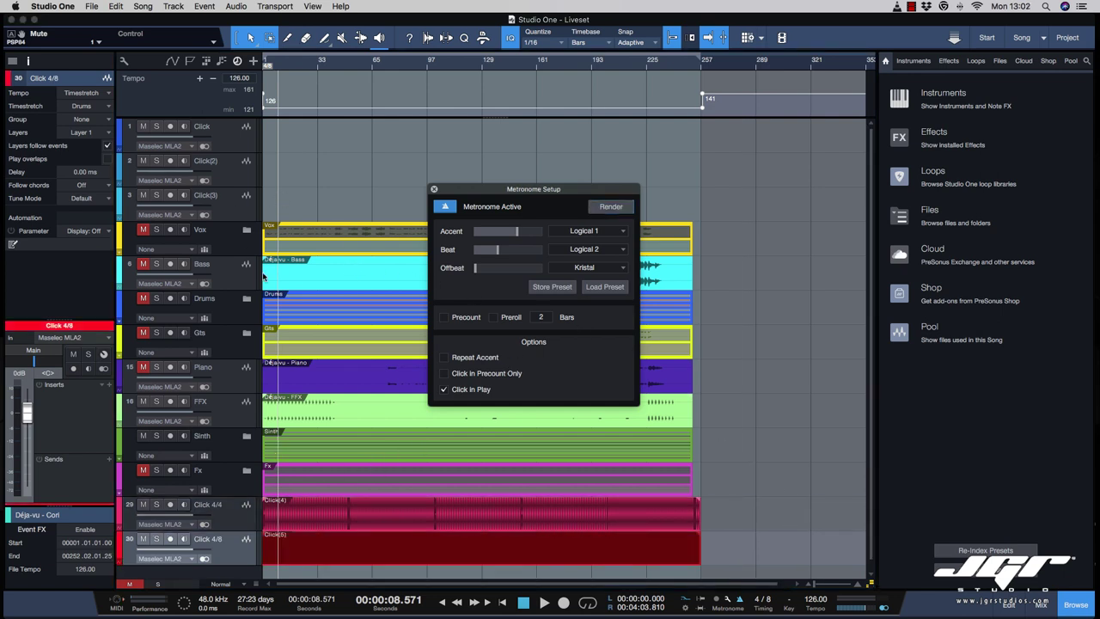
left_click(233, 520)
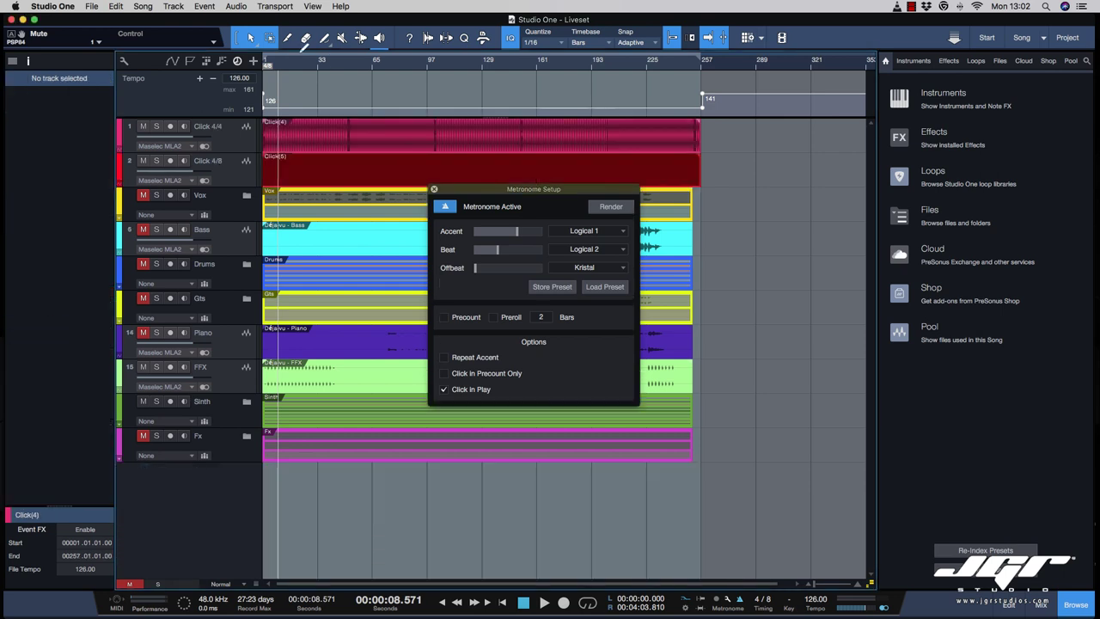
Step: Show the arranger track and rename the section covering the first song as DejaVu
left_click(206, 64)
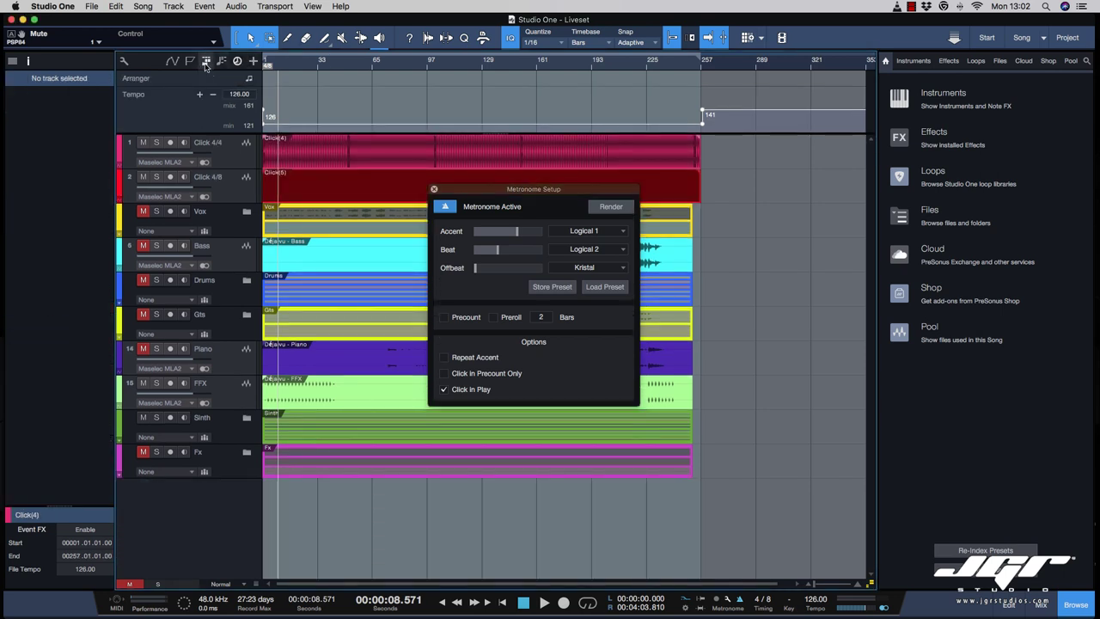
left_click(191, 62)
left_click(205, 64)
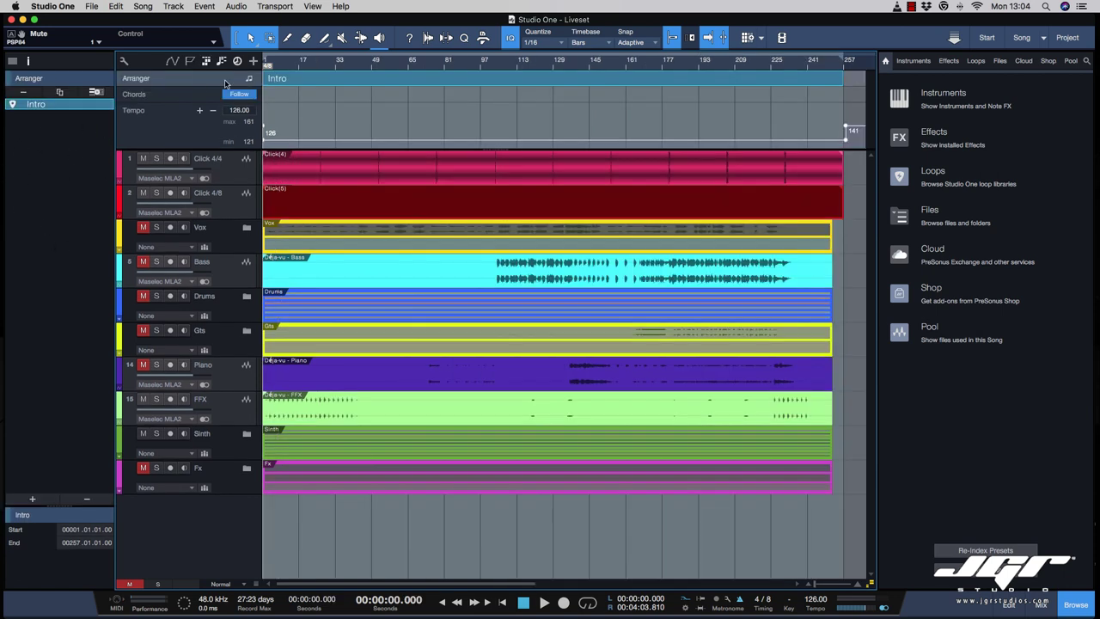
right_click(278, 81)
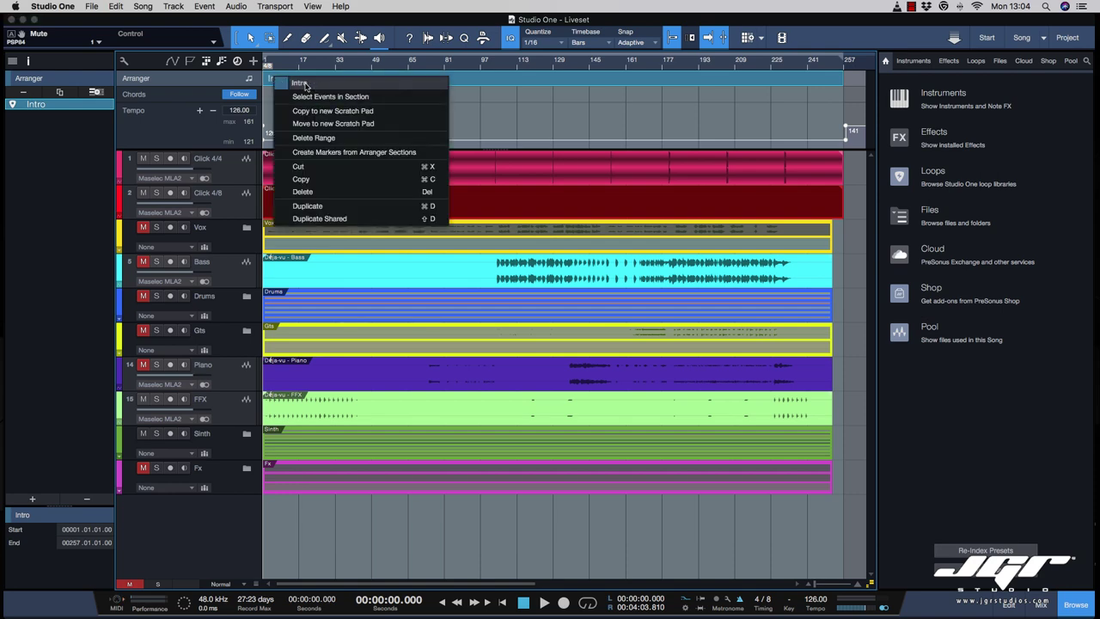
left_click(304, 84)
type("DejaVu")
key("Return")
Step: Import the Vox stem audio files after the DejaVu section and move them to start at bar 265
scroll(489, 117, "right", 5)
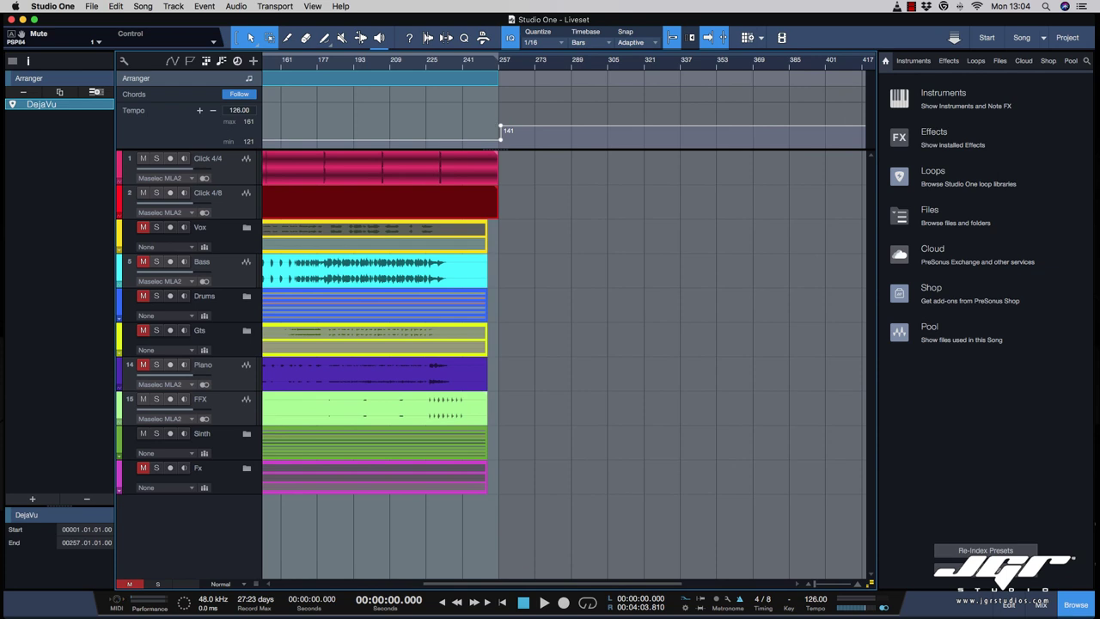
key("super+Tab")
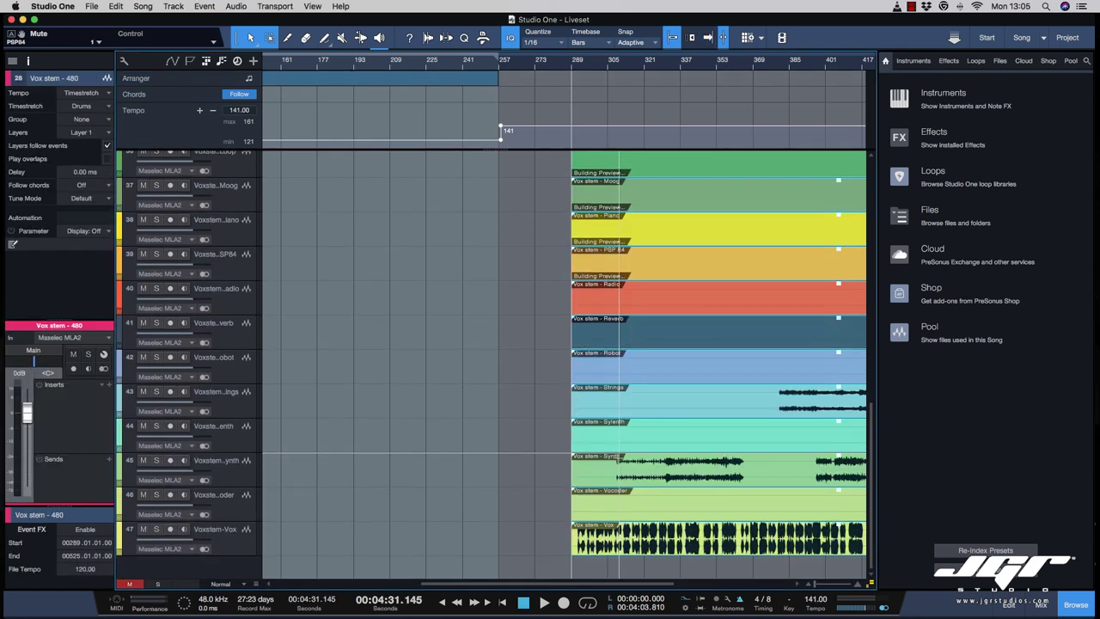
scroll(623, 453, "up", 10)
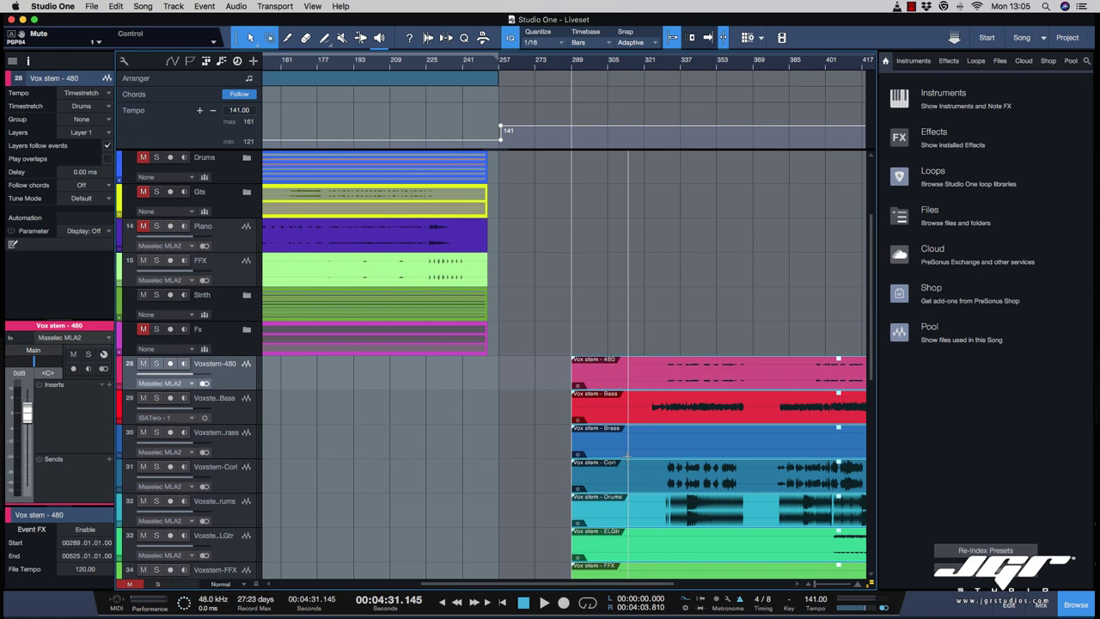
scroll(312, 331, "down", 1)
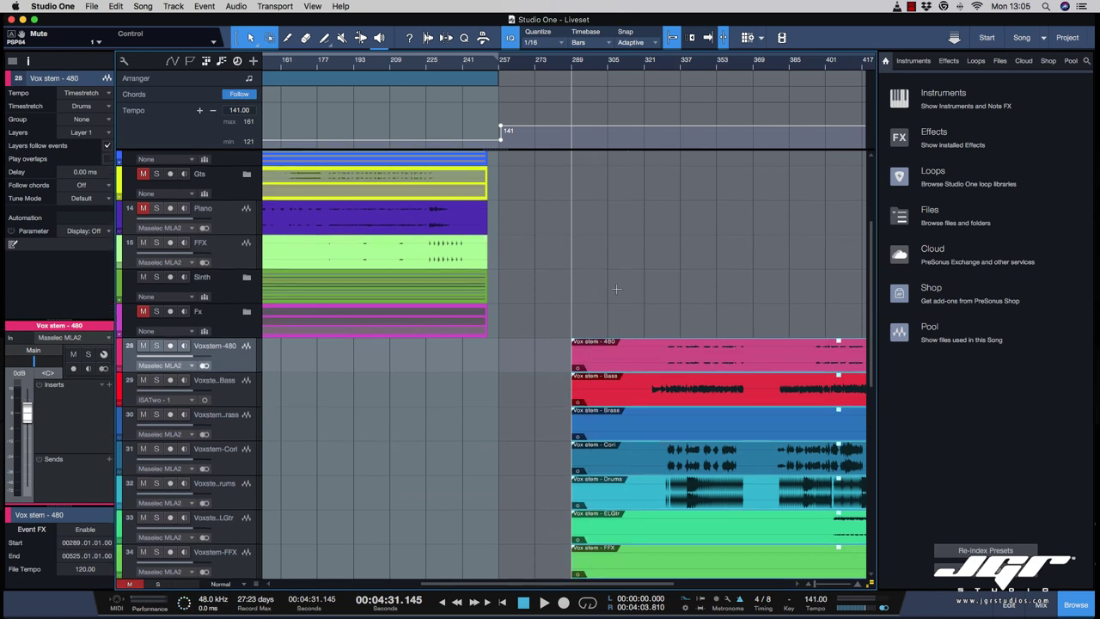
left_click_drag(658, 367, 570, 368)
key("e")
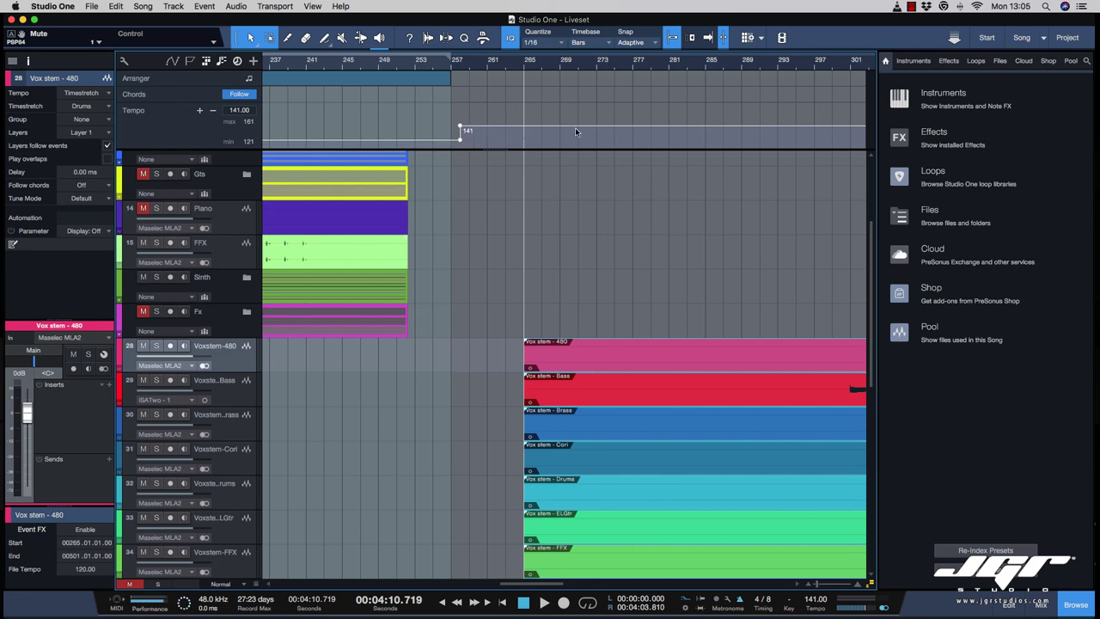
Step: Lower the tempo after the DejaVu section to 120 for the second song
scroll(574, 127, "right", 10)
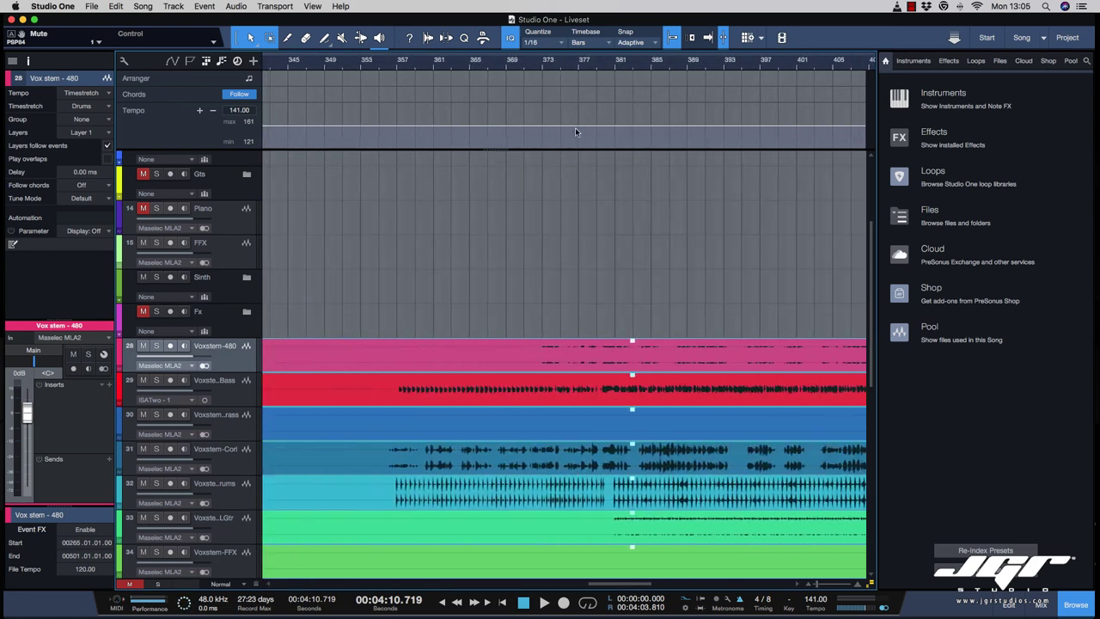
scroll(574, 127, "right", 12)
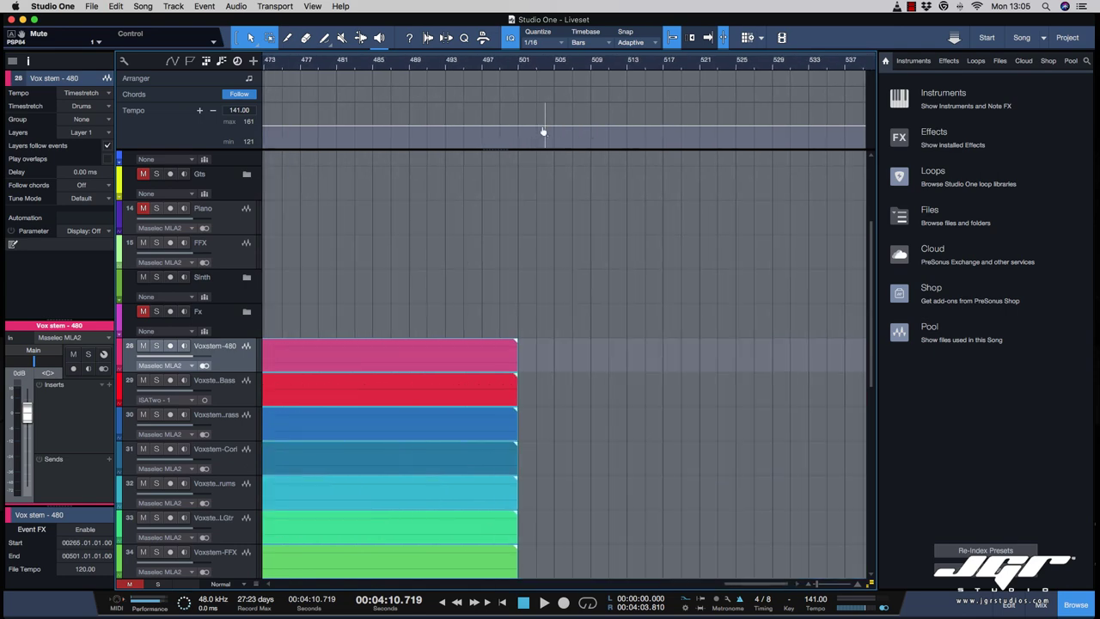
scroll(522, 129, "left", 7)
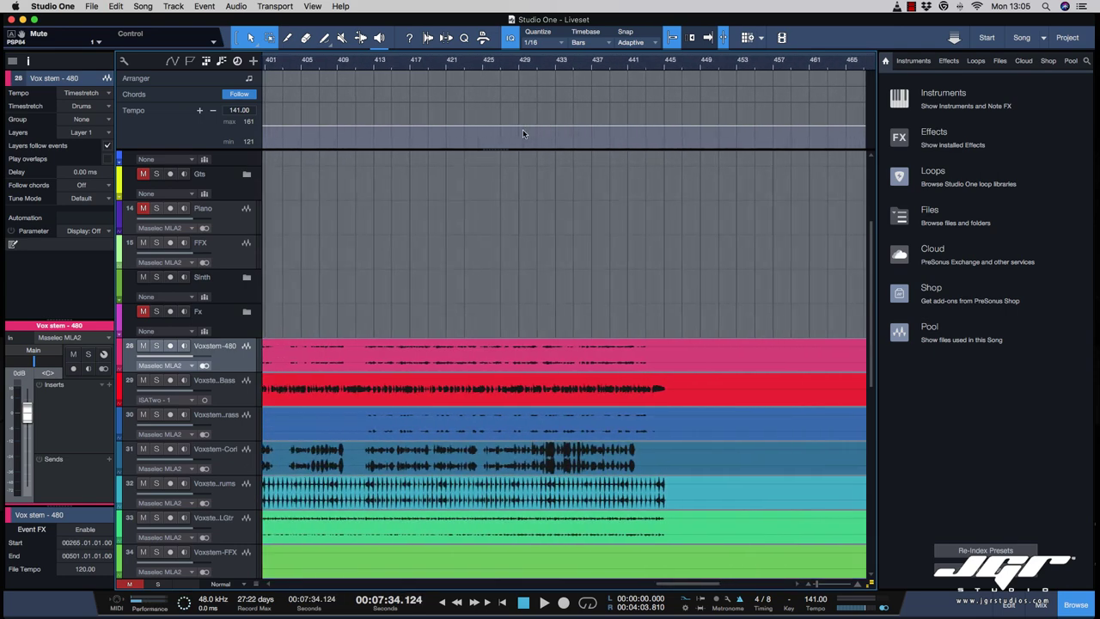
scroll(523, 133, "left", 3)
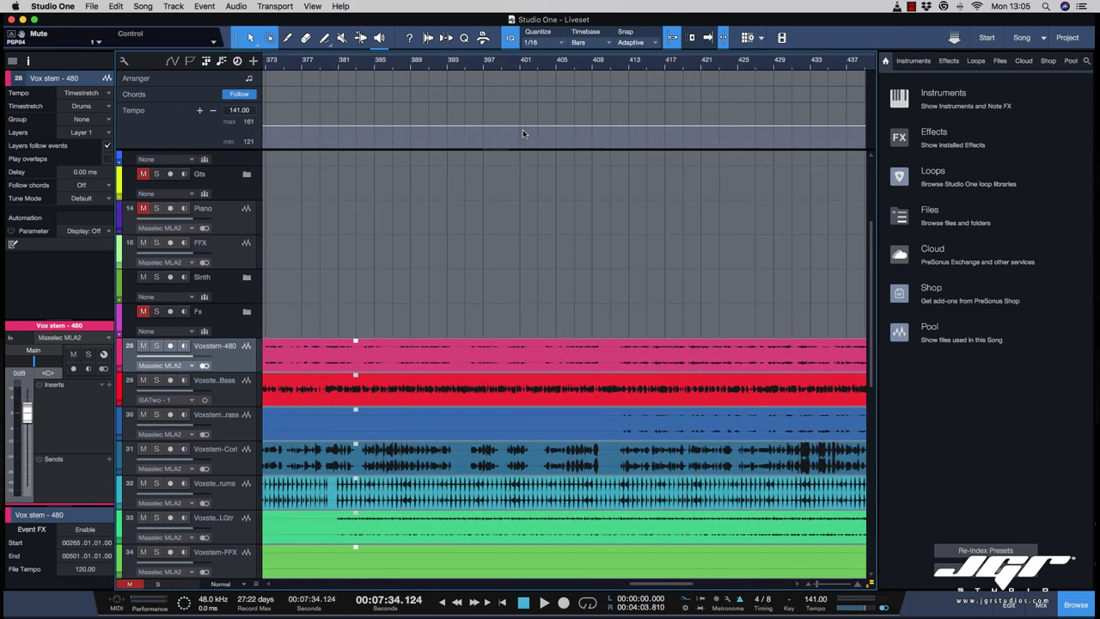
scroll(522, 131, "left", 13)
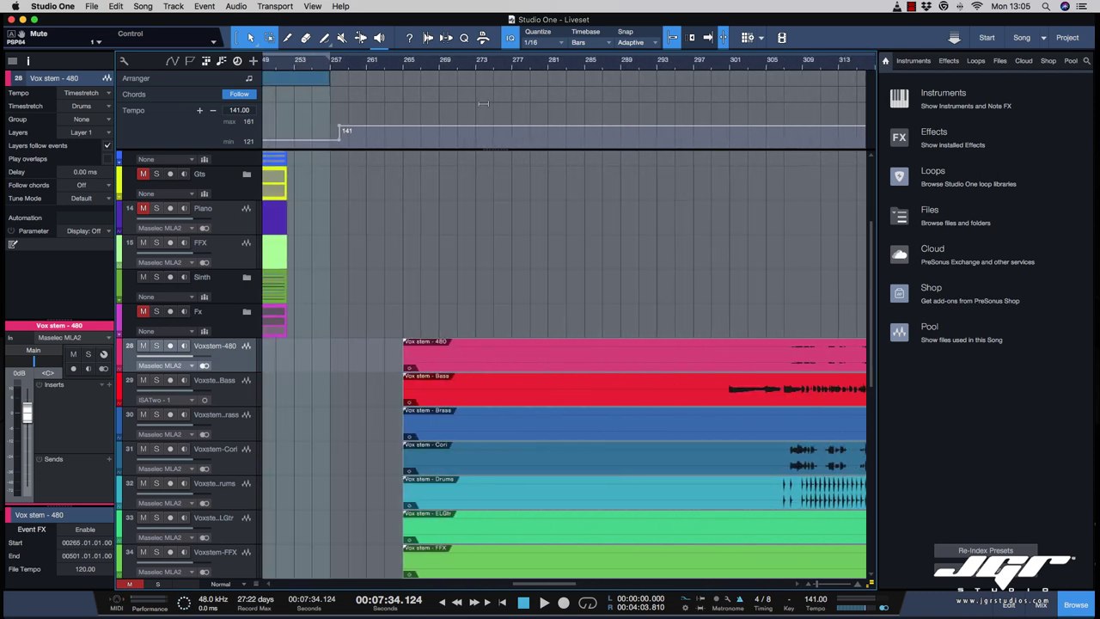
left_click_drag(485, 127, 485, 137)
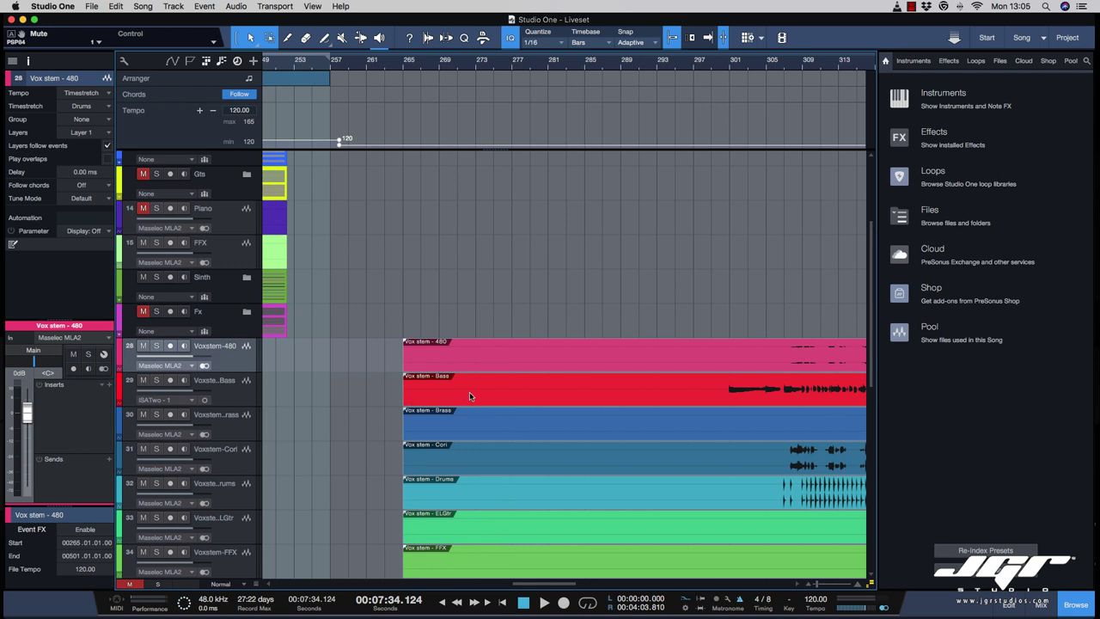
Step: Render a 4/4 metronome click for the second song and move it onto the Click 4/4 track
scroll(439, 295, "up", 5)
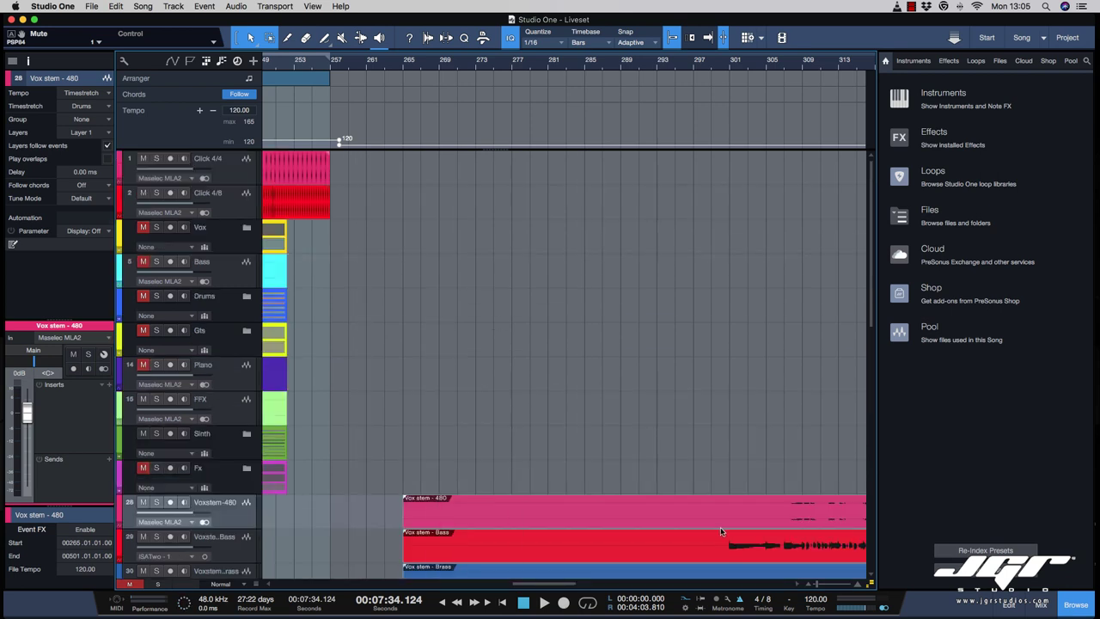
left_click(768, 601)
left_click(789, 548)
left_click(739, 599)
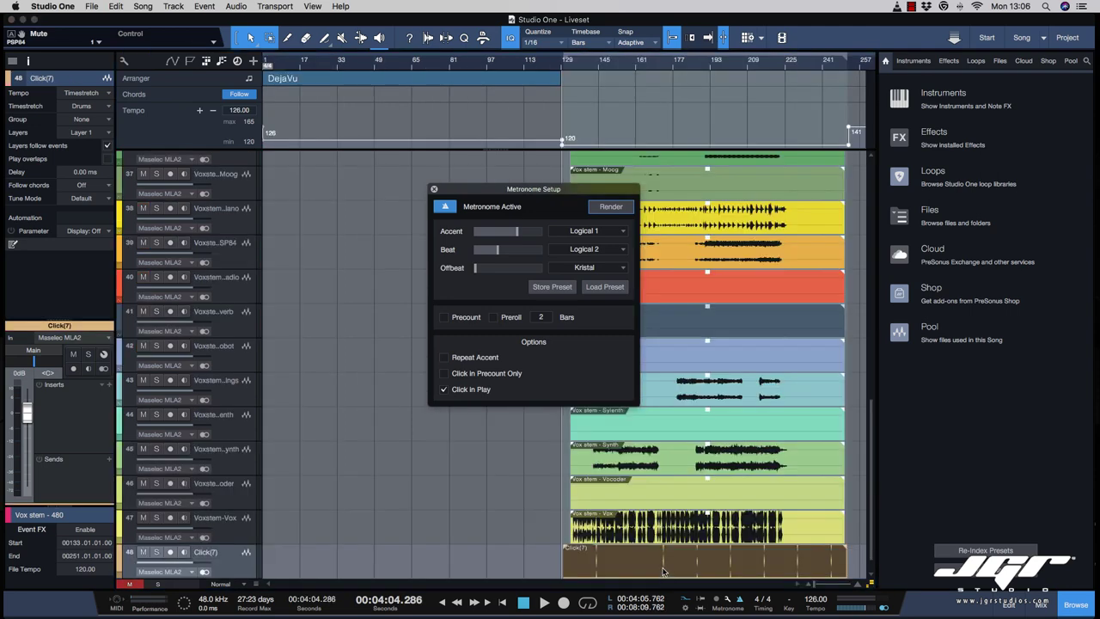
left_click_drag(677, 438, 693, 181)
scroll(677, 439, "up", 5)
scroll(689, 447, "up", 10)
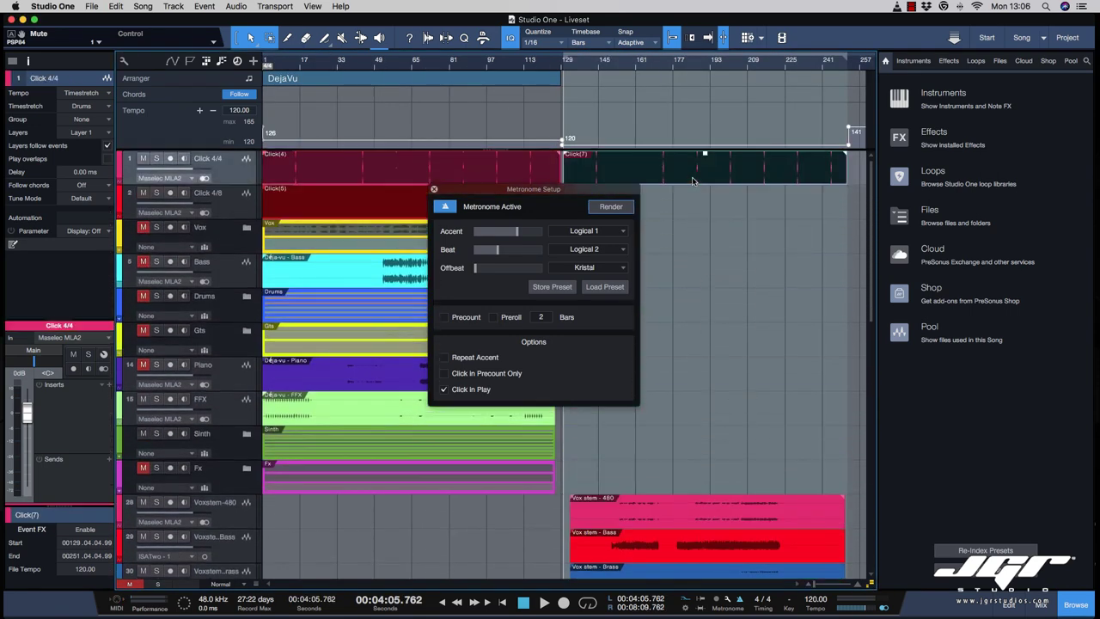
Step: Render a 4/8 metronome click for the second song and place it on the Click 4/8 track
left_click(766, 599)
left_click(783, 563)
left_click(609, 207)
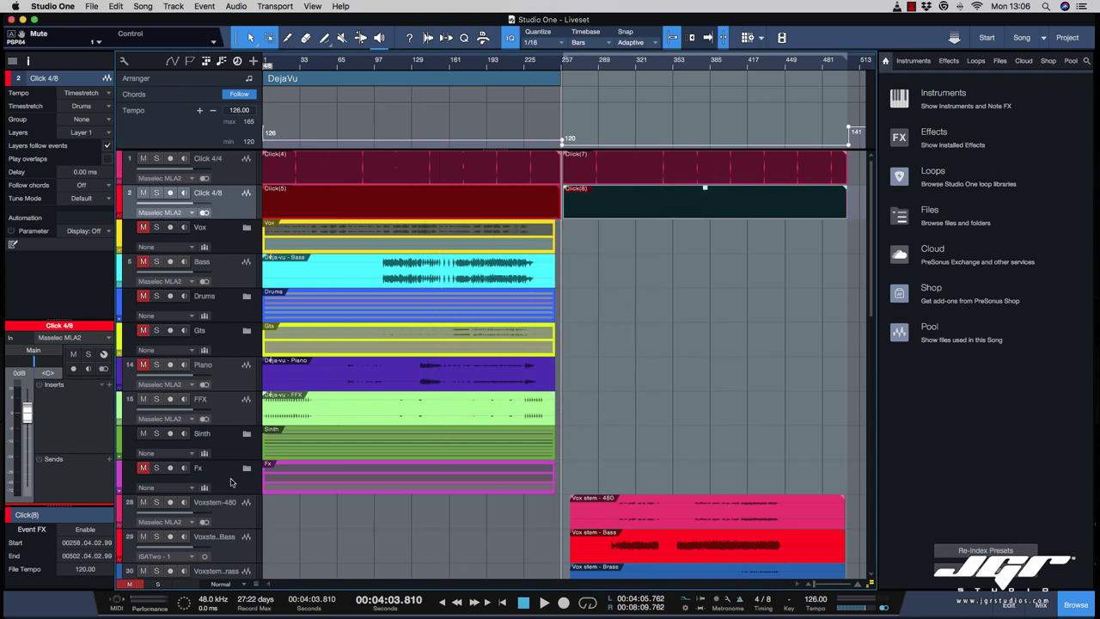
Step: Move the second song's stems onto the matching tracks inside the existing folders and copy the external files to the Media Folder
left_click(247, 469)
scroll(244, 471, "down", 6)
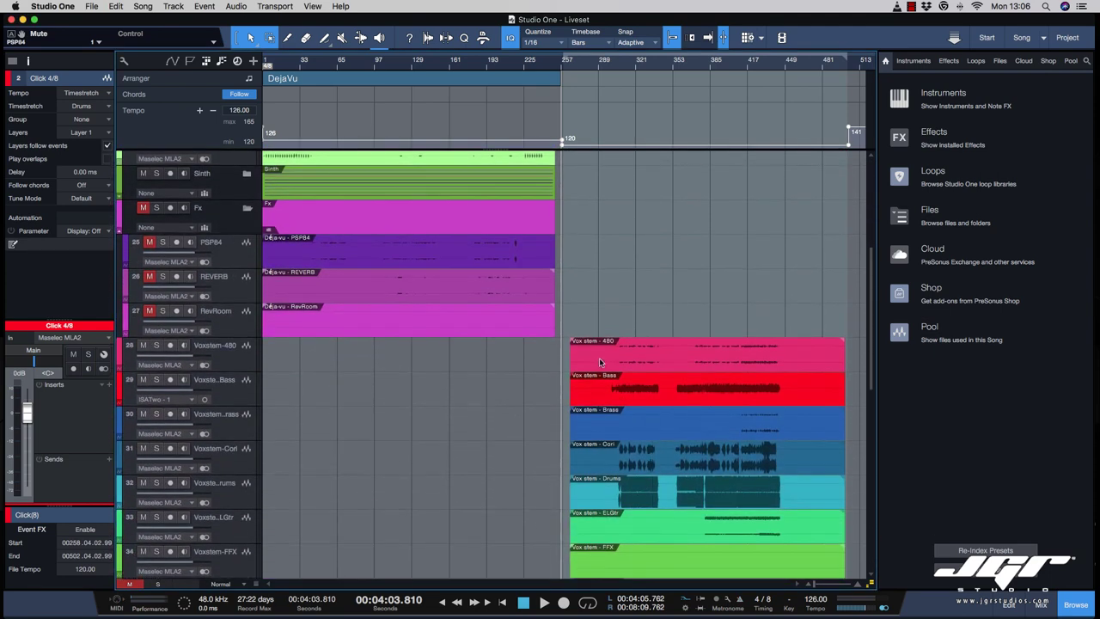
left_click_drag(637, 361, 637, 293)
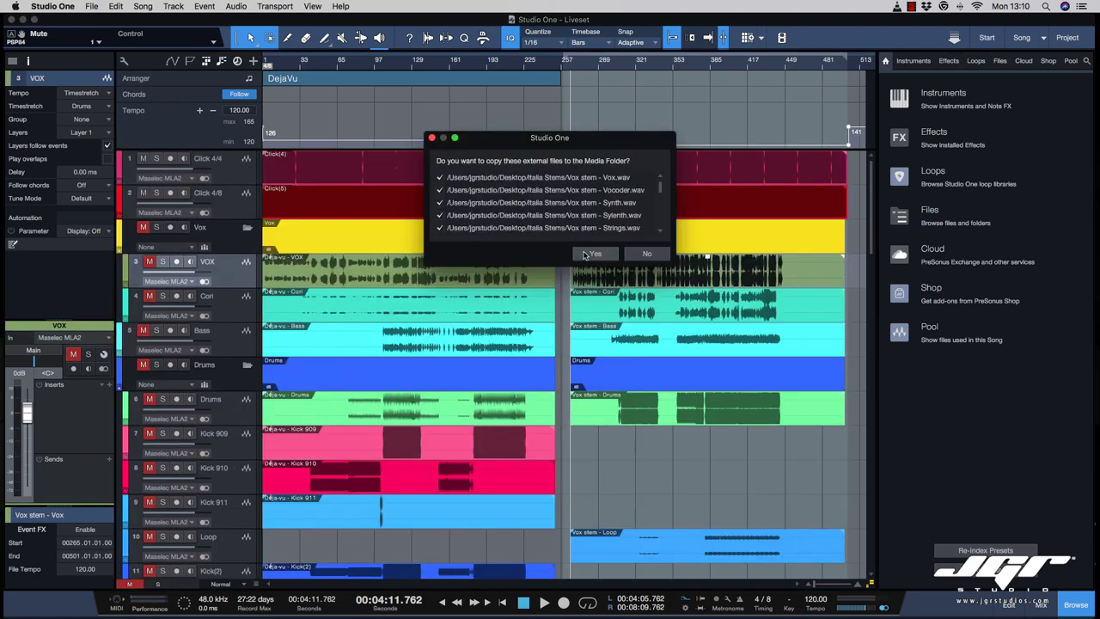
left_click(592, 254)
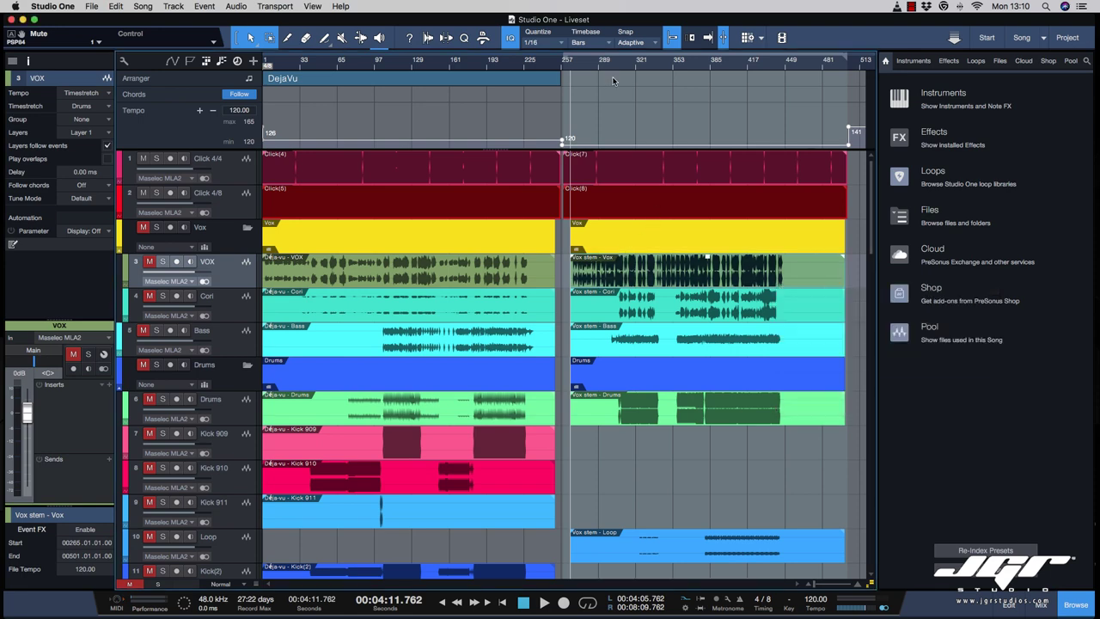
Step: Rename the arranger section over the second song as Italia
right_click(587, 80)
left_click(615, 87)
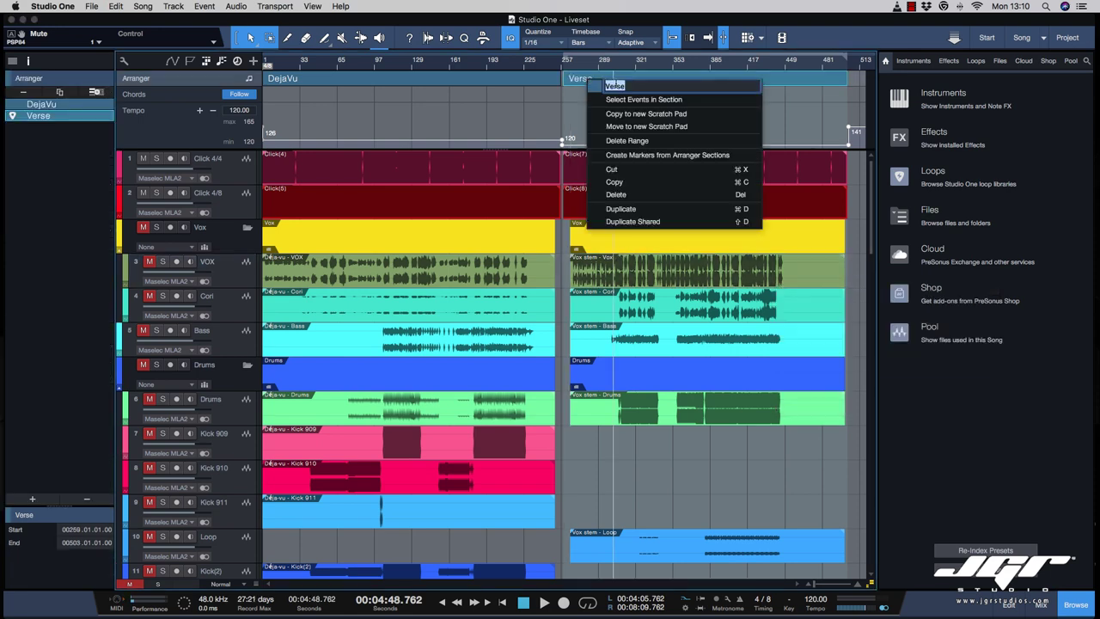
type("Italia")
key("Return")
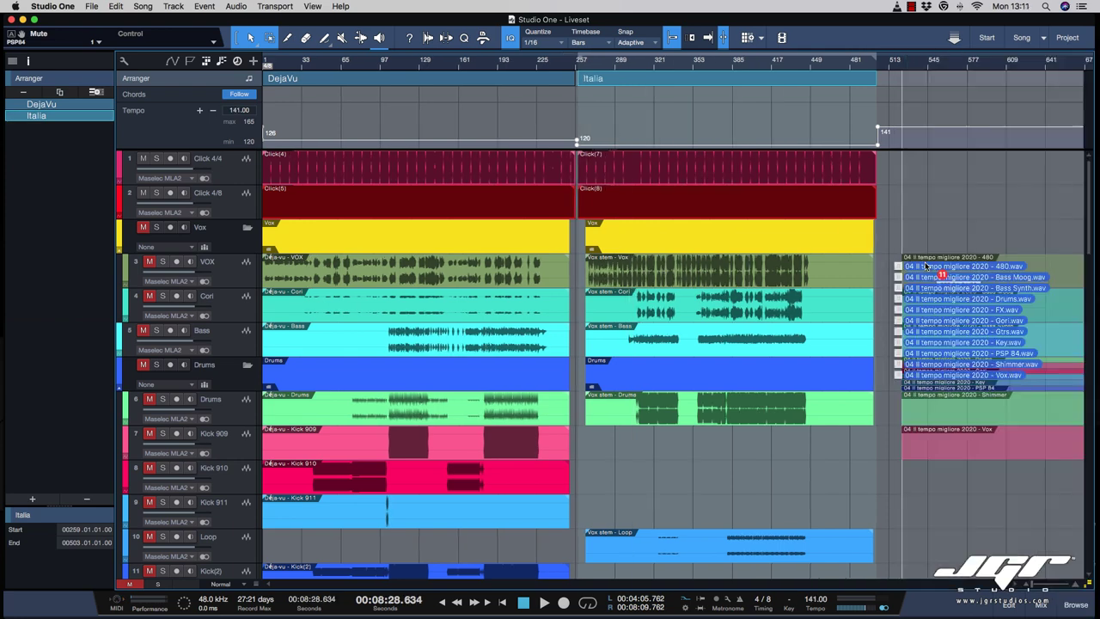
Step: Import the 04 Il tempo migliore 2020 stems after the Italia section and set the tempo track's minimum to 90
left_click_drag(925, 268, 911, 268)
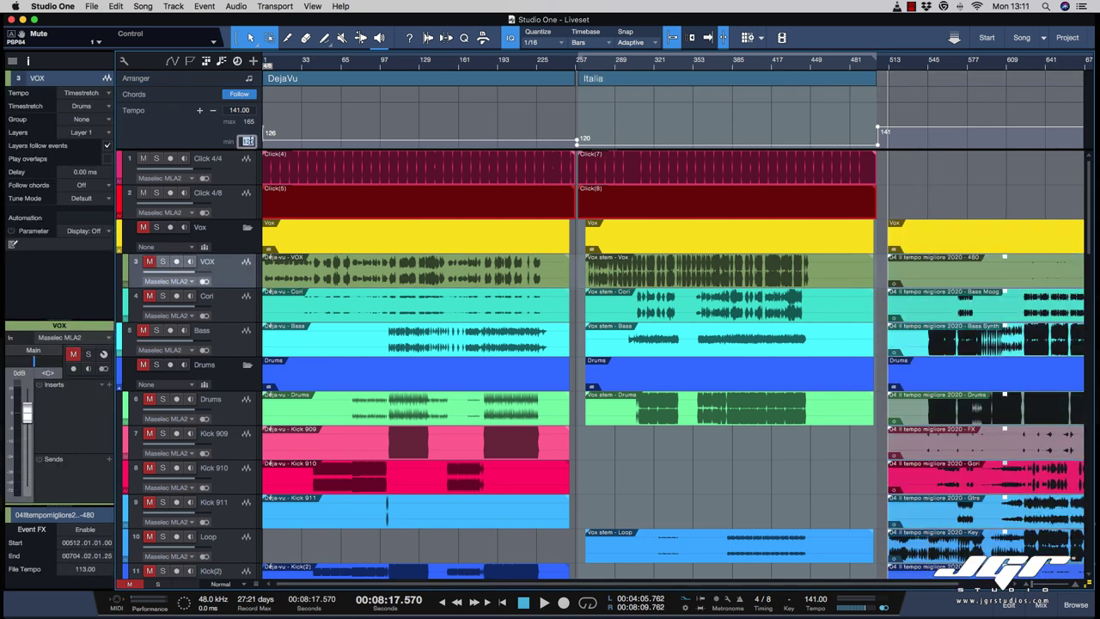
type("90")
key("Return")
Step: Undo the stray tempo change and set the tempo of the third song after the Italia section to 113
left_click_drag(983, 118, 983, 126)
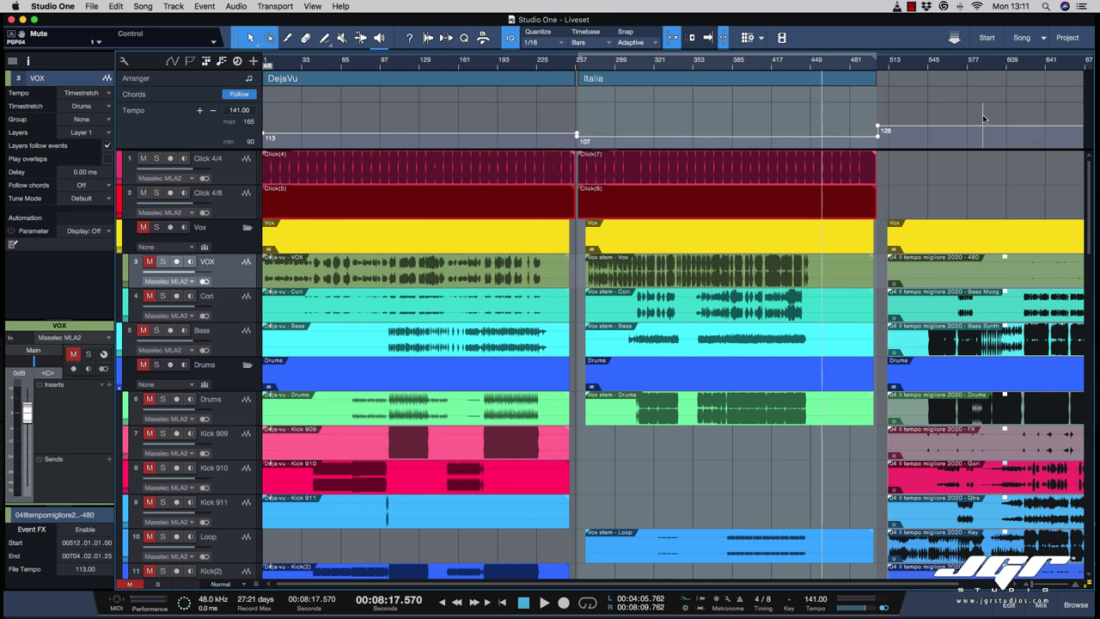
key("super+z")
scroll(984, 120, "right", 2)
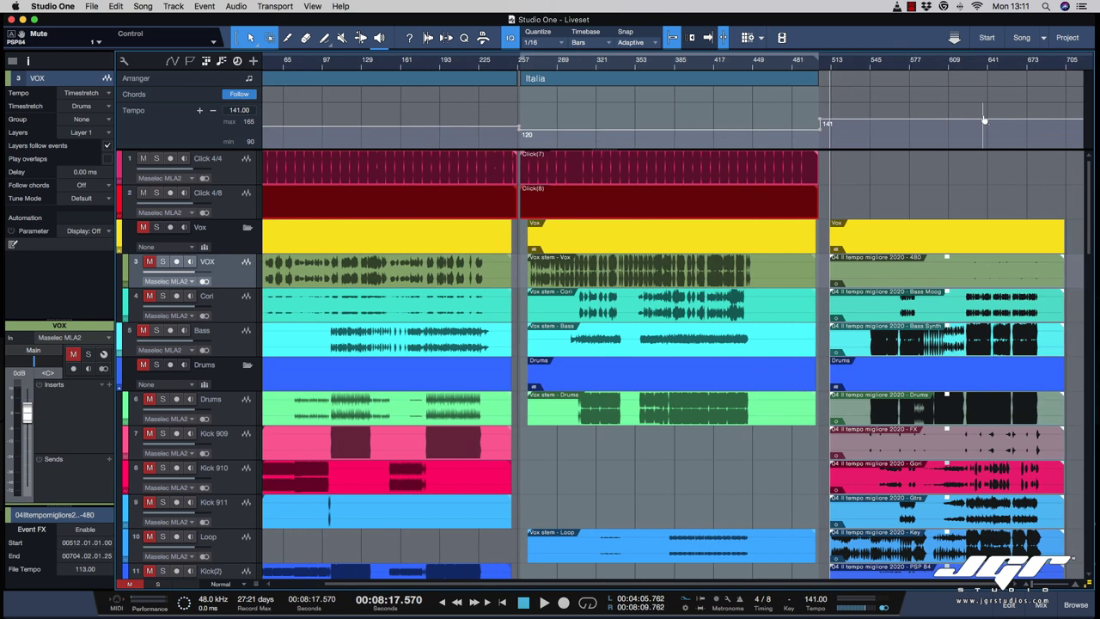
left_click_drag(993, 106, 993, 126)
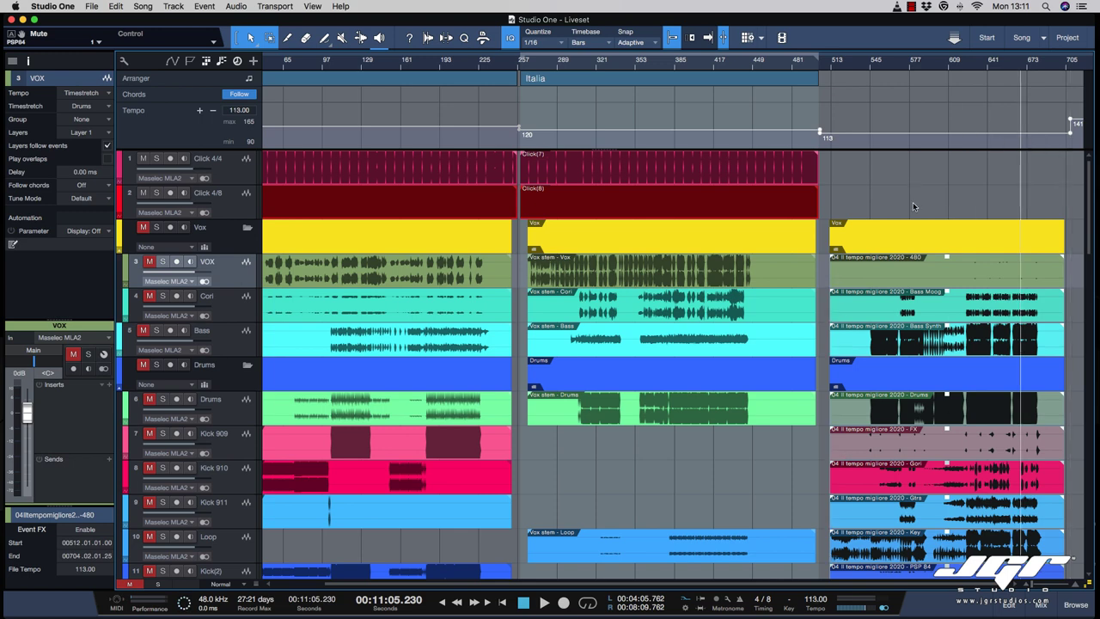
scroll(876, 245, "down", 2)
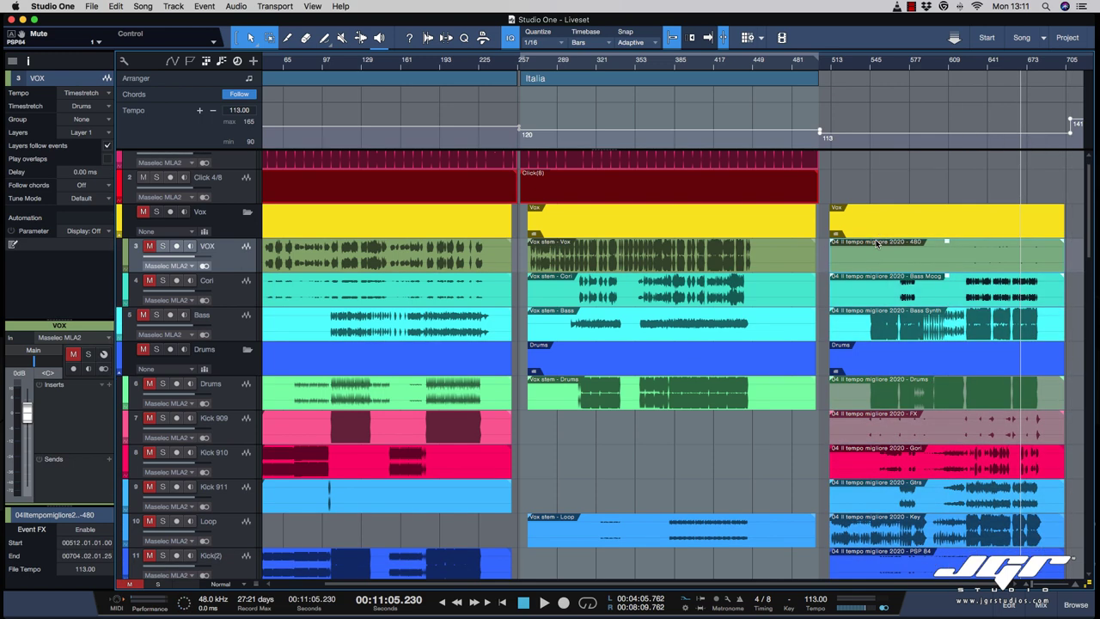
Step: Render a 4/8 metronome click track over the loop range covering the Italia section
scroll(876, 245, "down", 2)
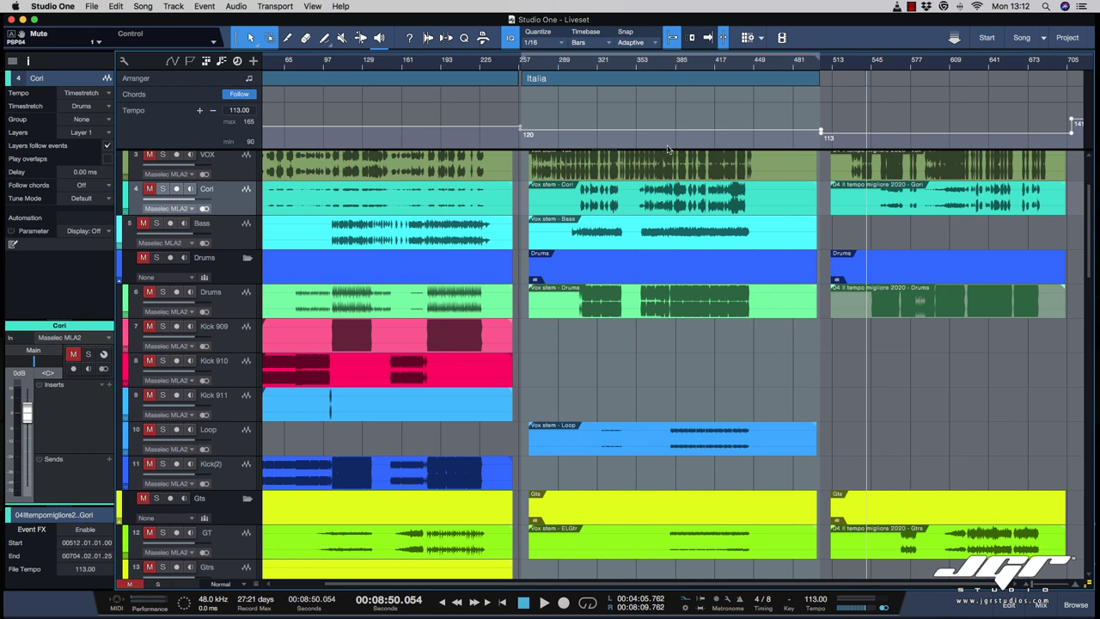
left_click(523, 60)
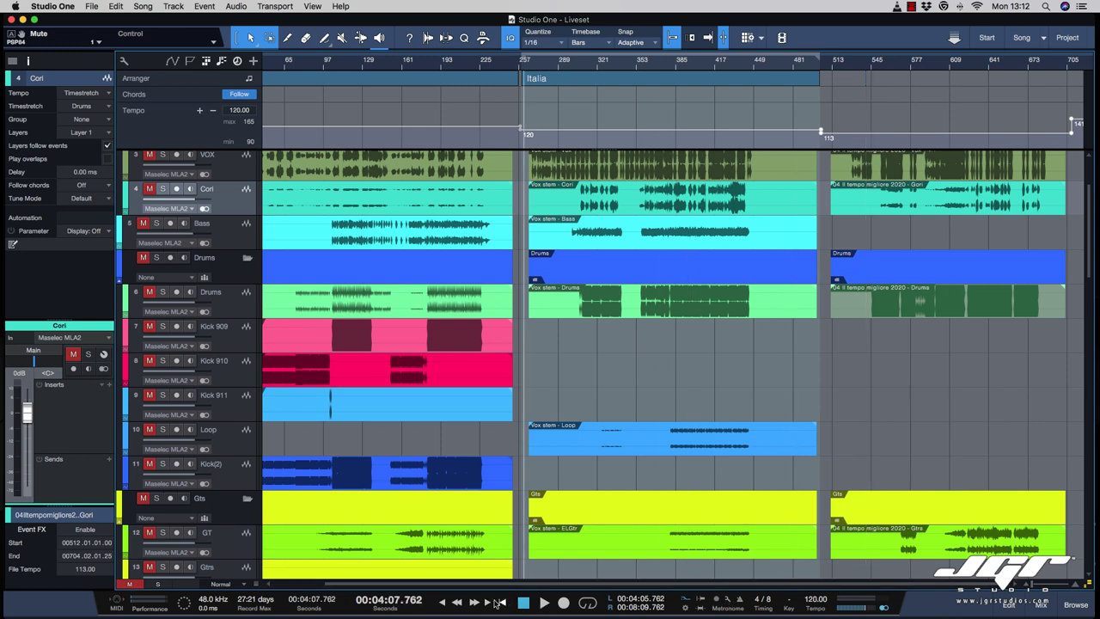
left_click(728, 600)
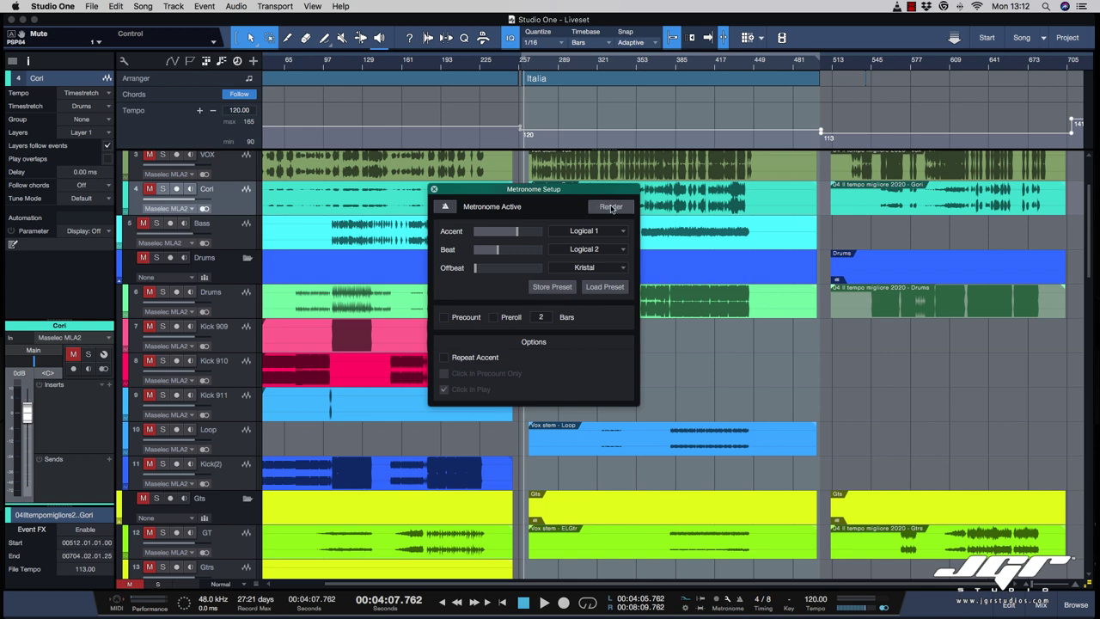
left_click(610, 207)
left_click(580, 221)
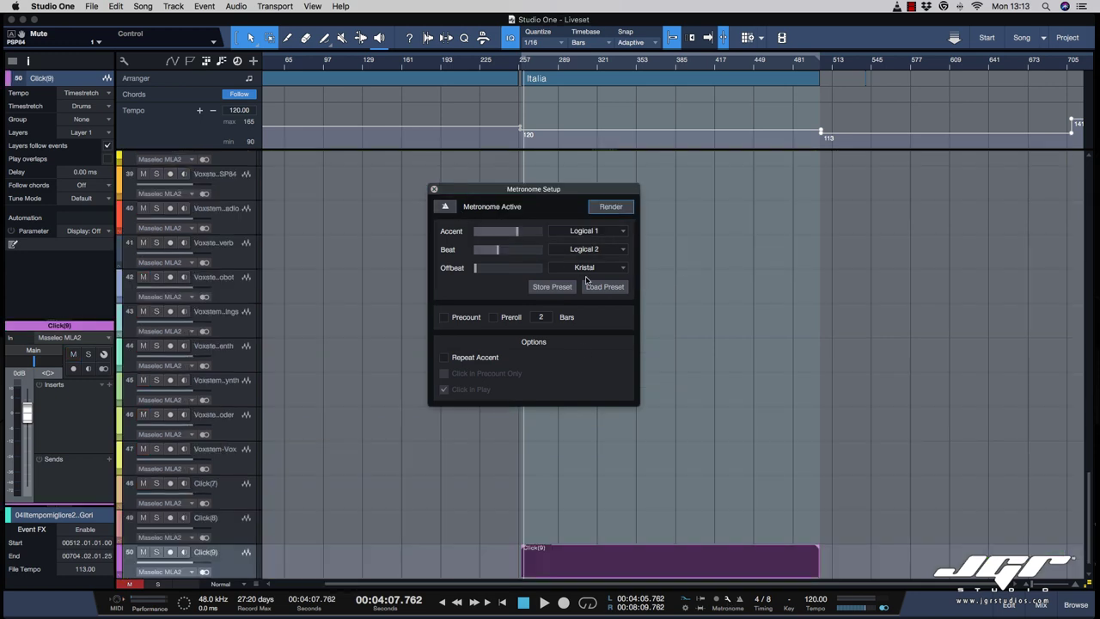
Step: Render a second Italia click in 4/4 and move both rendered clicks onto the Click 4/4 and Click 4/8 tracks
left_click(769, 600)
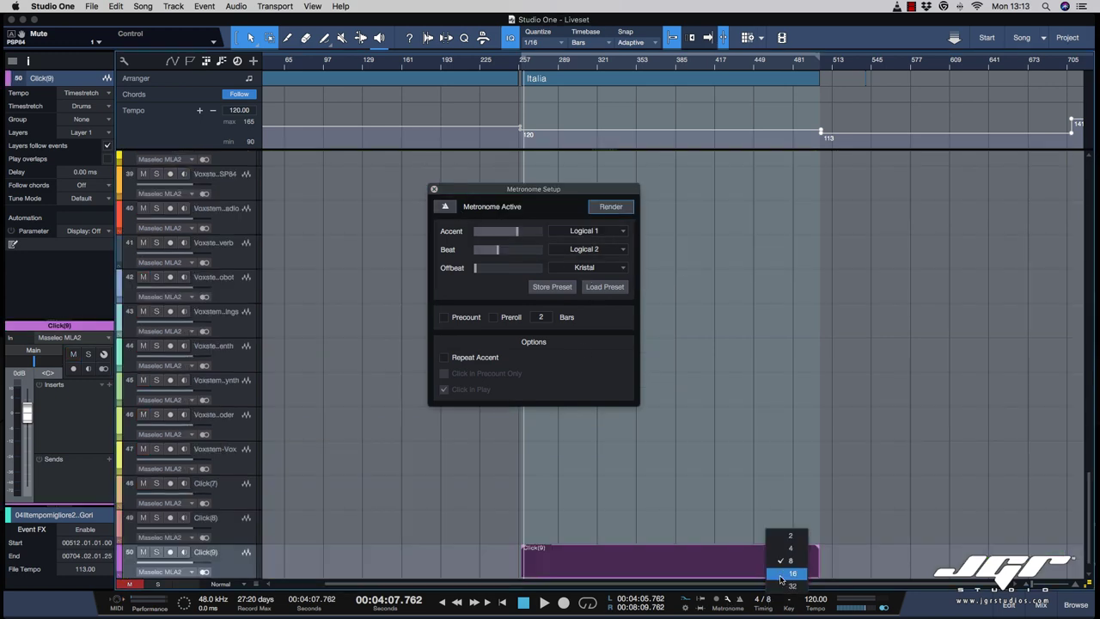
left_click(785, 549)
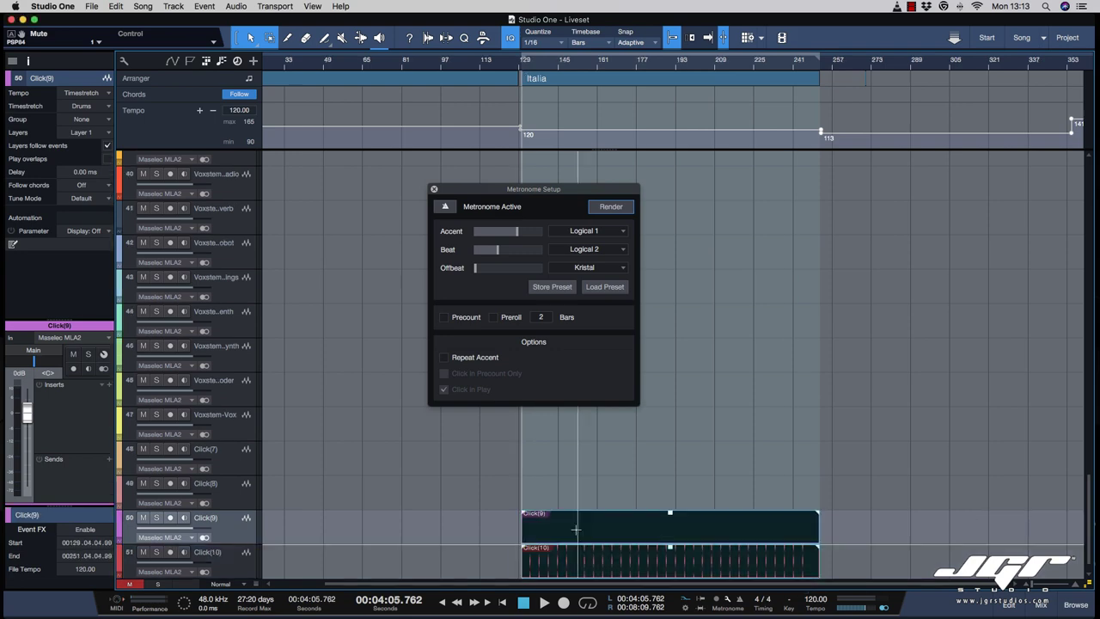
left_click_drag(575, 528, 599, 159)
left_click_drag(550, 190, 612, 250)
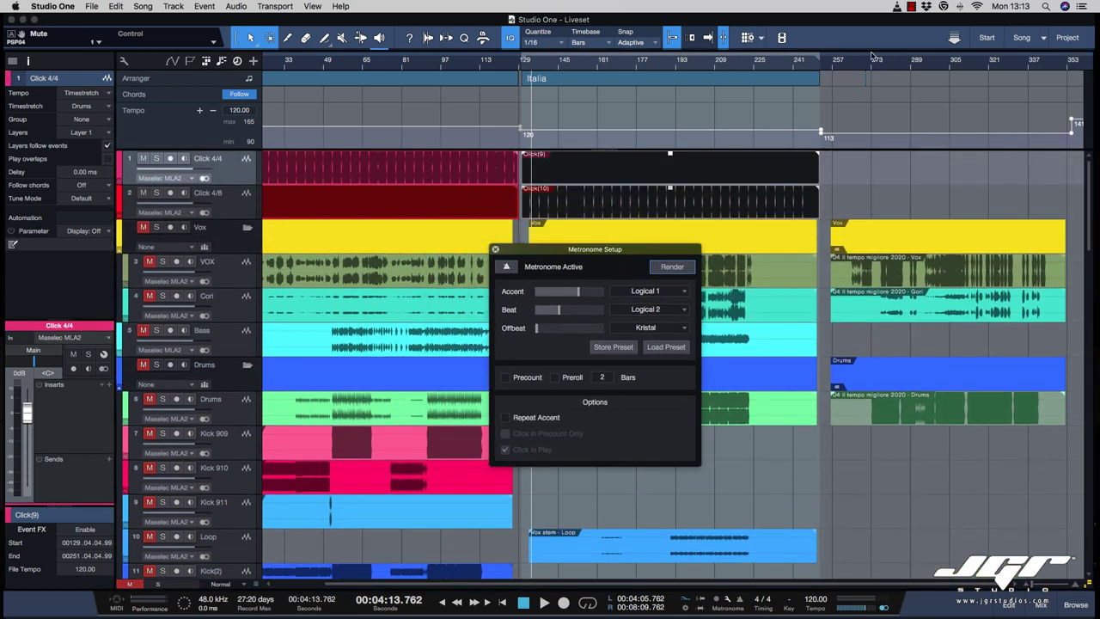
Step: Set the loop range over the third song's stems and render a 4/4 metronome click for that range
left_click(839, 59)
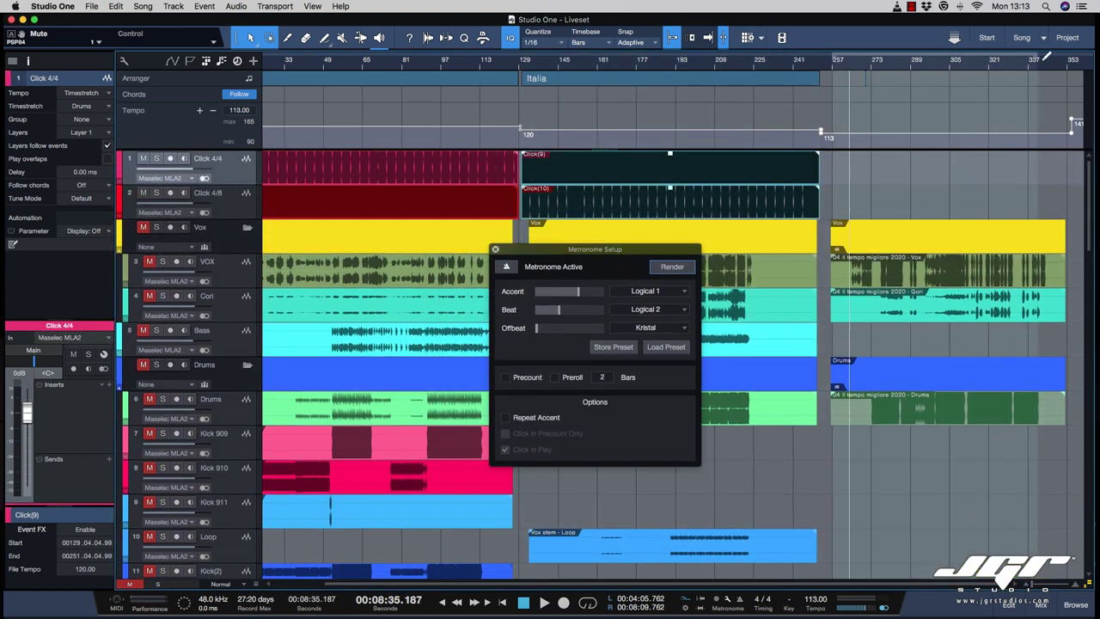
left_click_drag(1072, 58, 1071, 58)
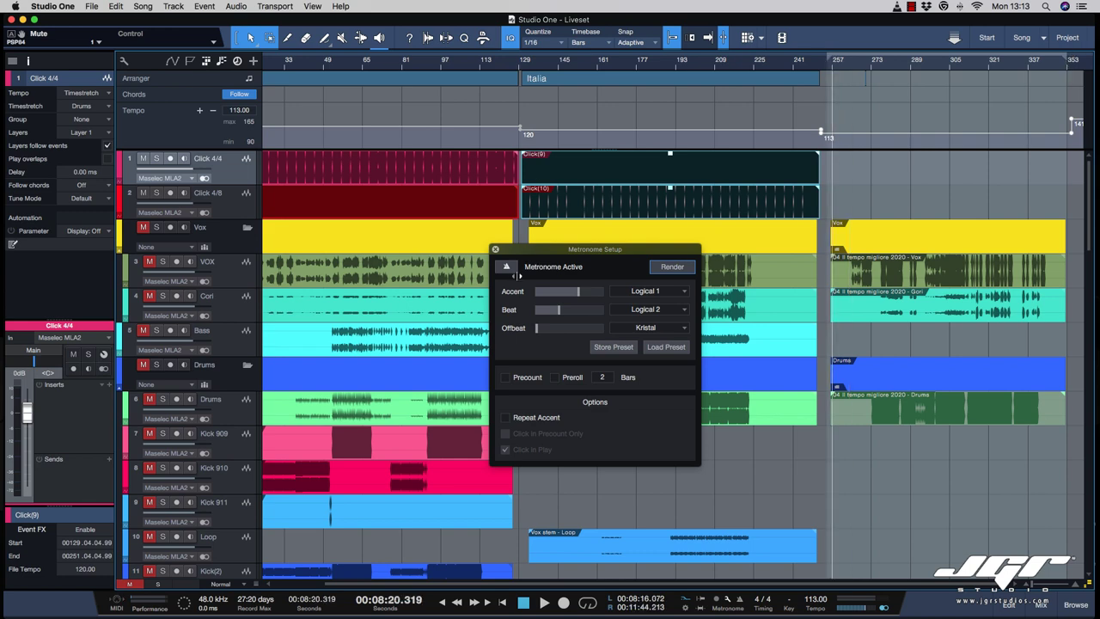
left_click(672, 266)
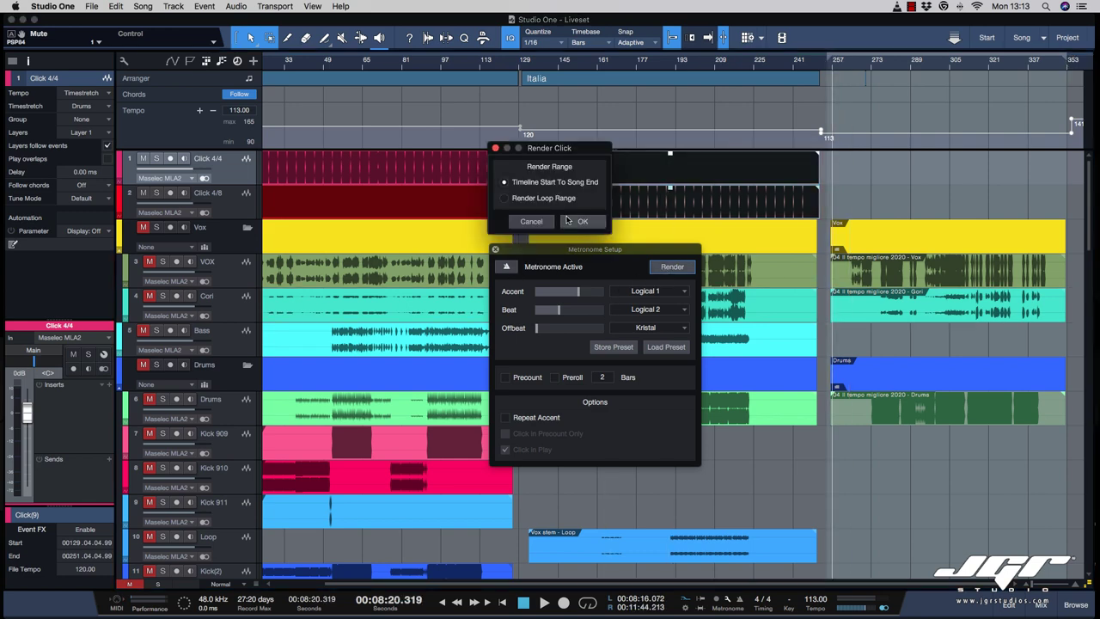
left_click(545, 199)
left_click(581, 221)
Step: Set the time signature to 4/8 and render another metronome click over the third song's loop range
left_click(768, 600)
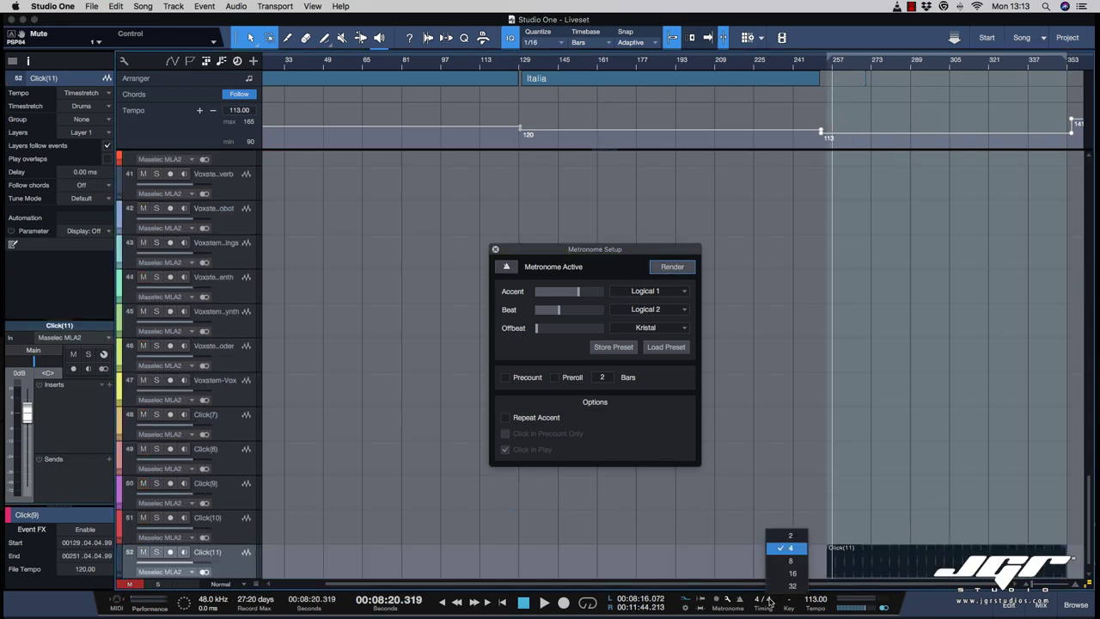
left_click(786, 560)
left_click(671, 267)
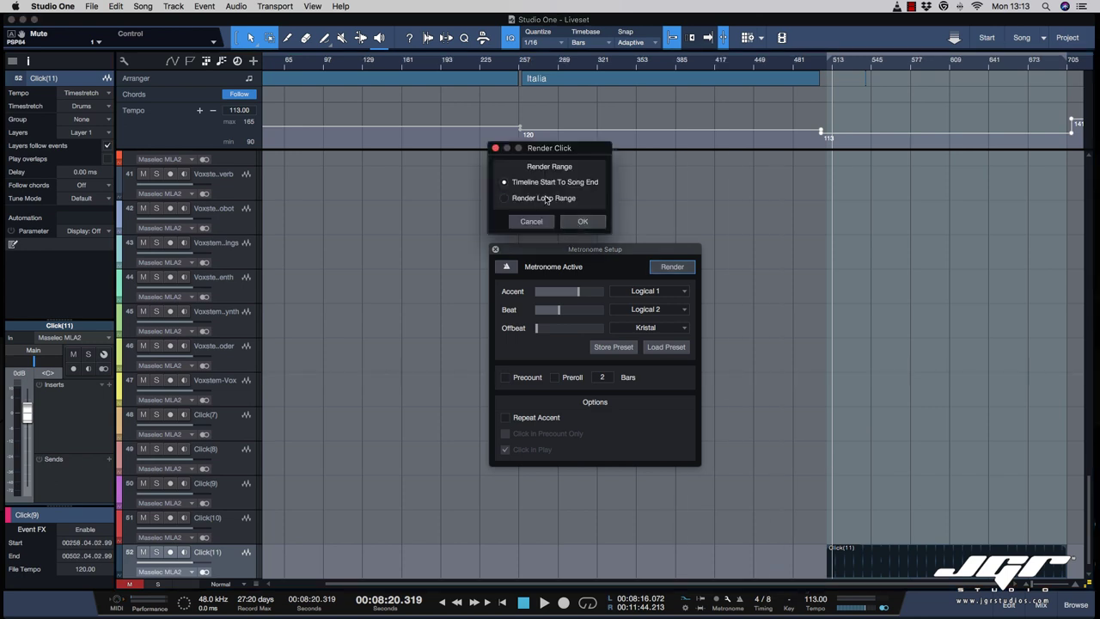
left_click(545, 198)
left_click(583, 221)
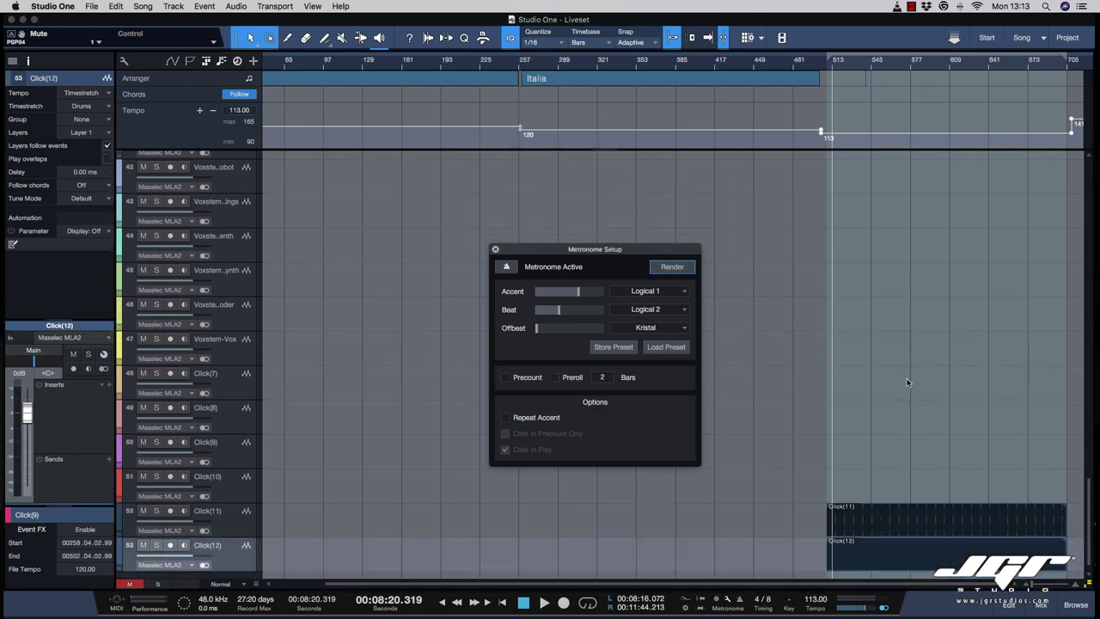
Step: Move the third song's two rendered clicks from the newly created tracks onto the Click 4/4 and Click 4/8 tracks
scroll(907, 383, "down", 1)
left_click_drag(815, 537, 862, 519)
left_click(1052, 517)
left_click_drag(1075, 518, 1049, 536)
left_click_drag(904, 505, 892, 163)
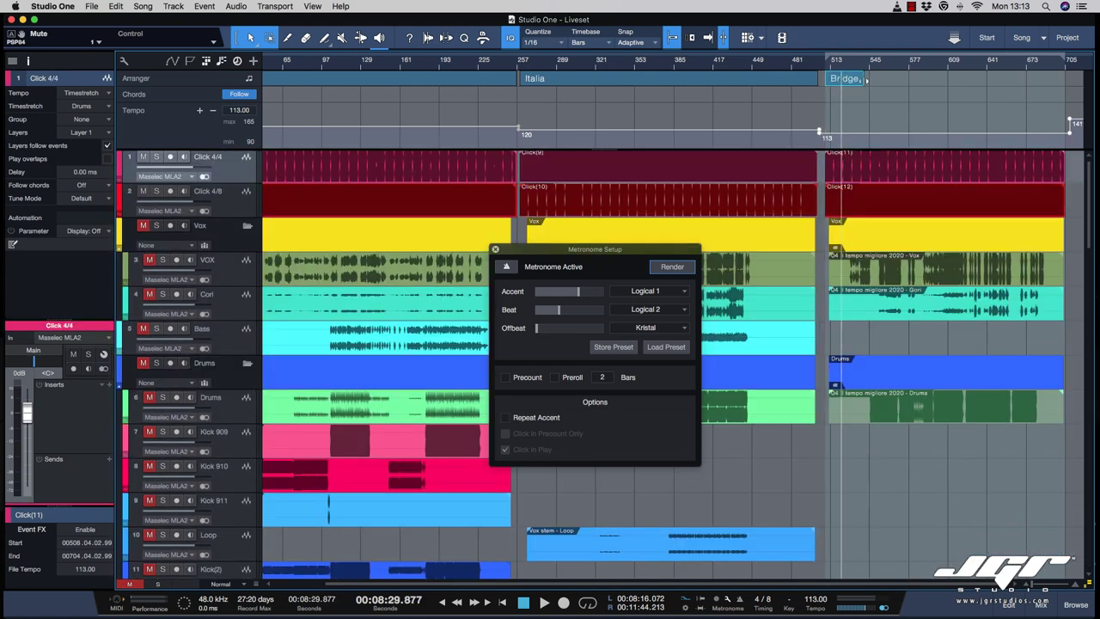
Step: Extend the new arranger section over the whole third song, rename it Il Tempo and close the metronome settings
right_click(866, 79)
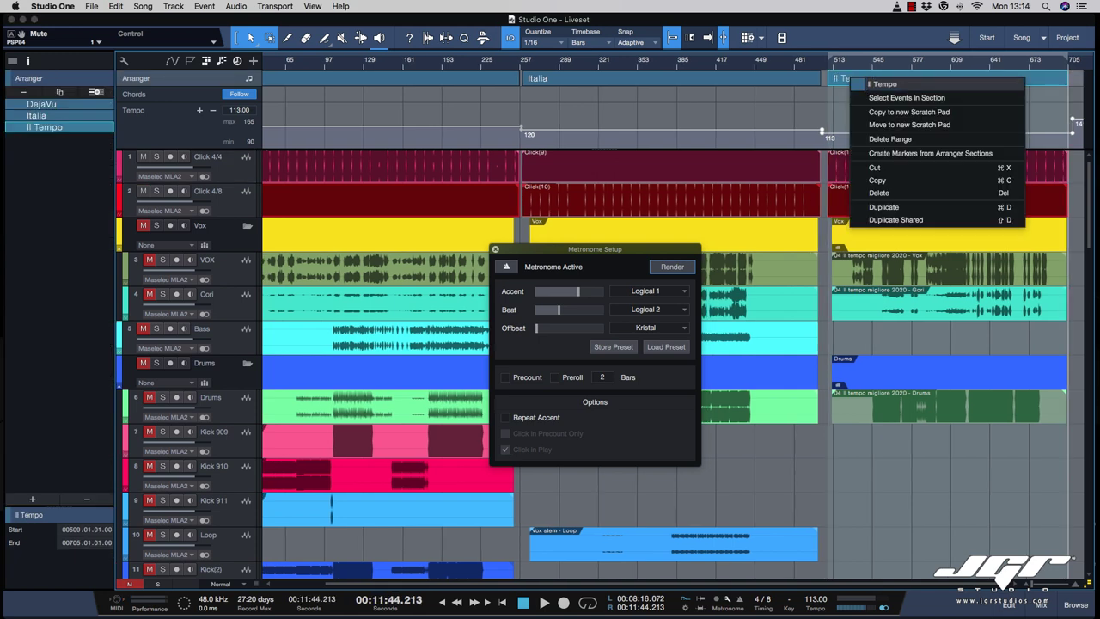
left_click(788, 109)
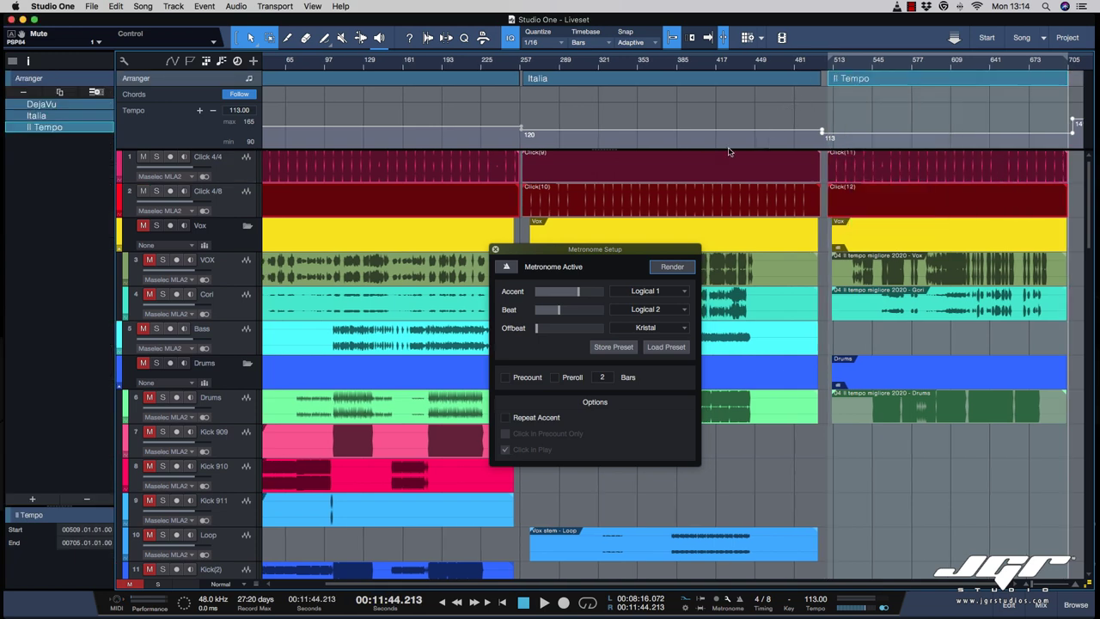
left_click(495, 250)
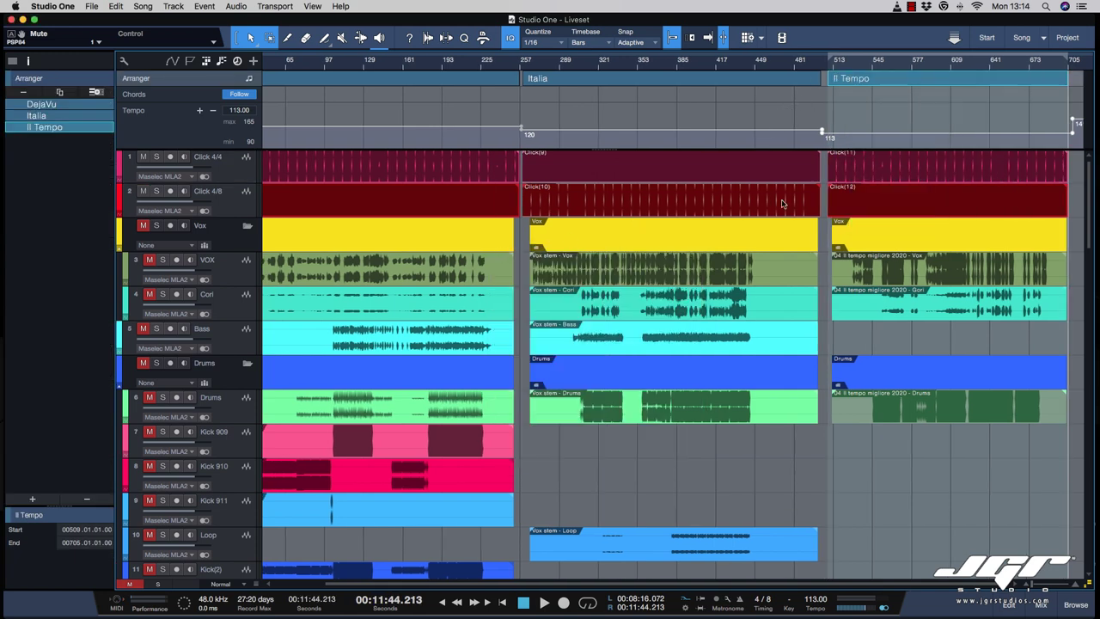
Step: Jump repeatedly between the DejaVu, Italia and Il Tempo arranger sections to check song navigation
scroll(782, 203, "down", 8)
left_click(55, 104)
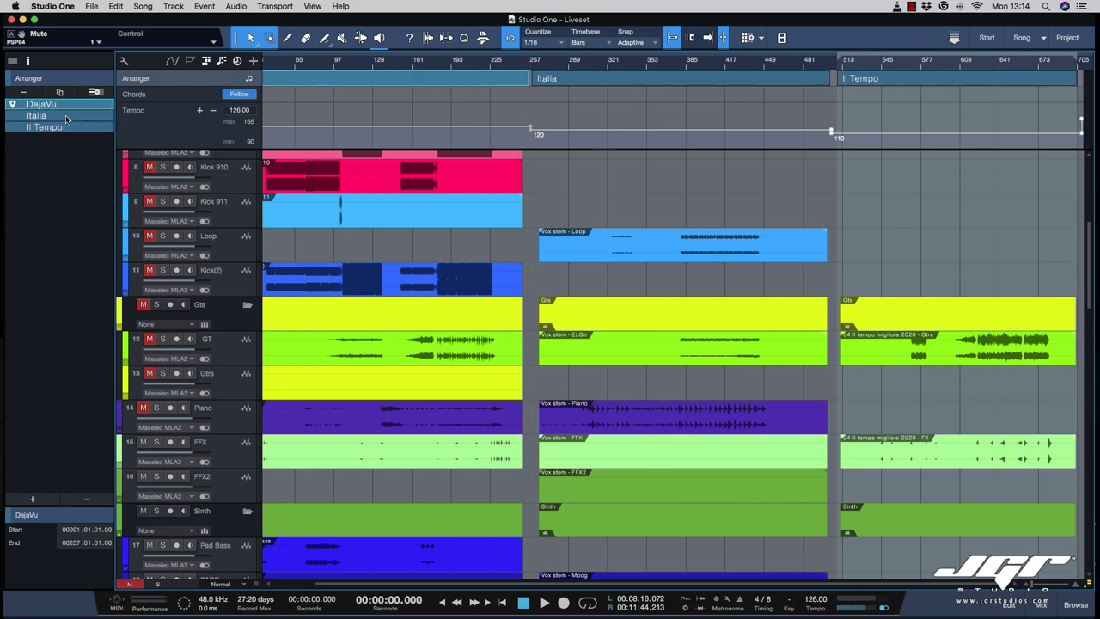
left_click(66, 116)
left_click(65, 127)
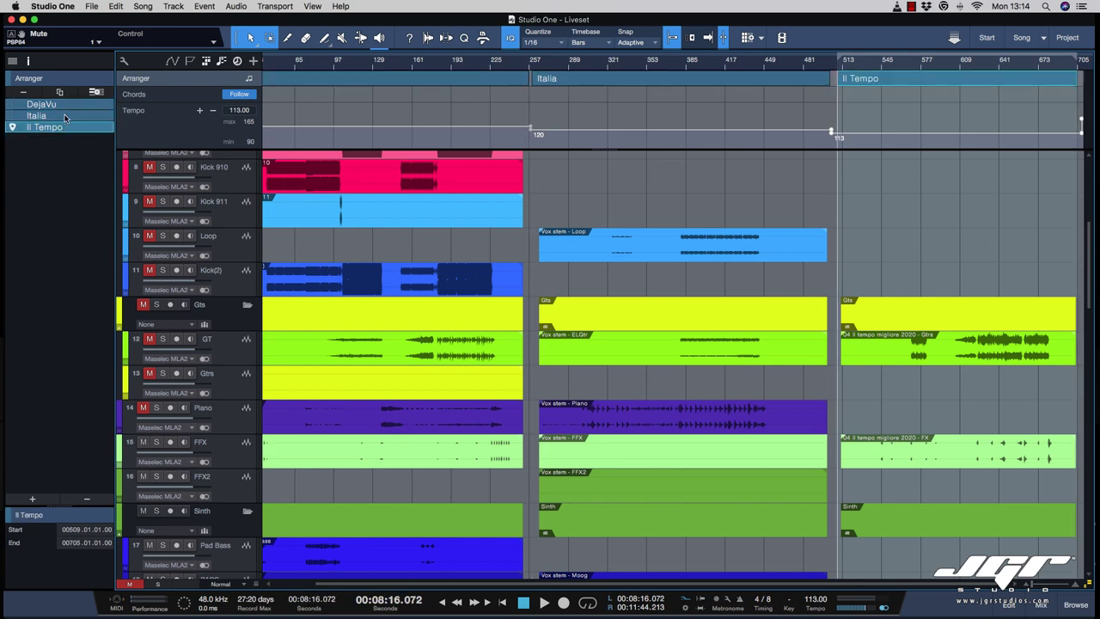
left_click(65, 116)
left_click(61, 105)
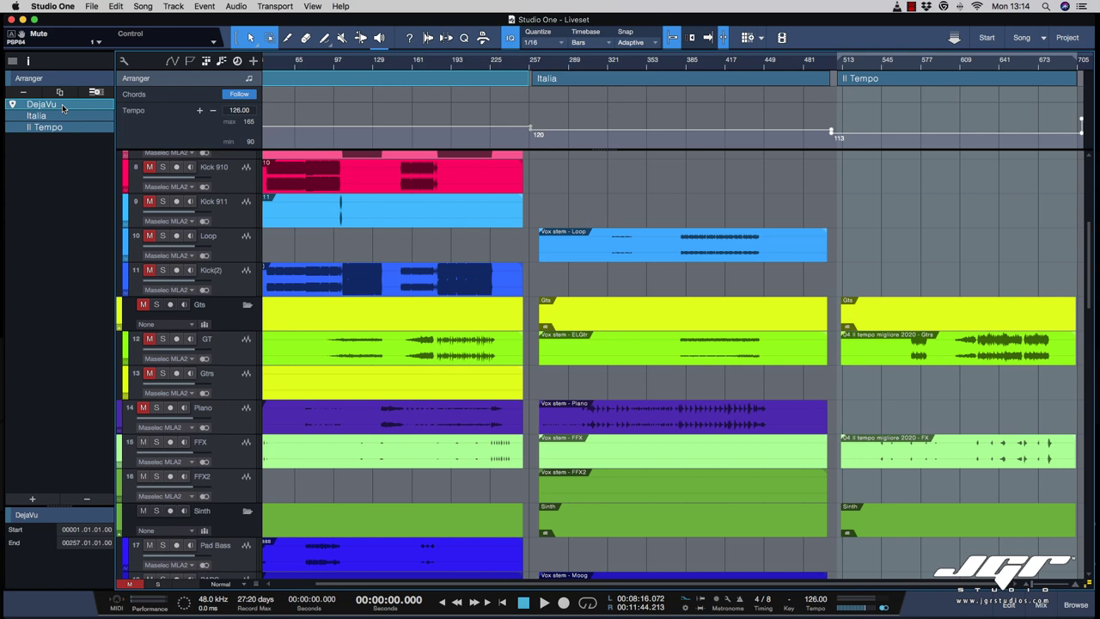
left_click(66, 117)
left_click(71, 128)
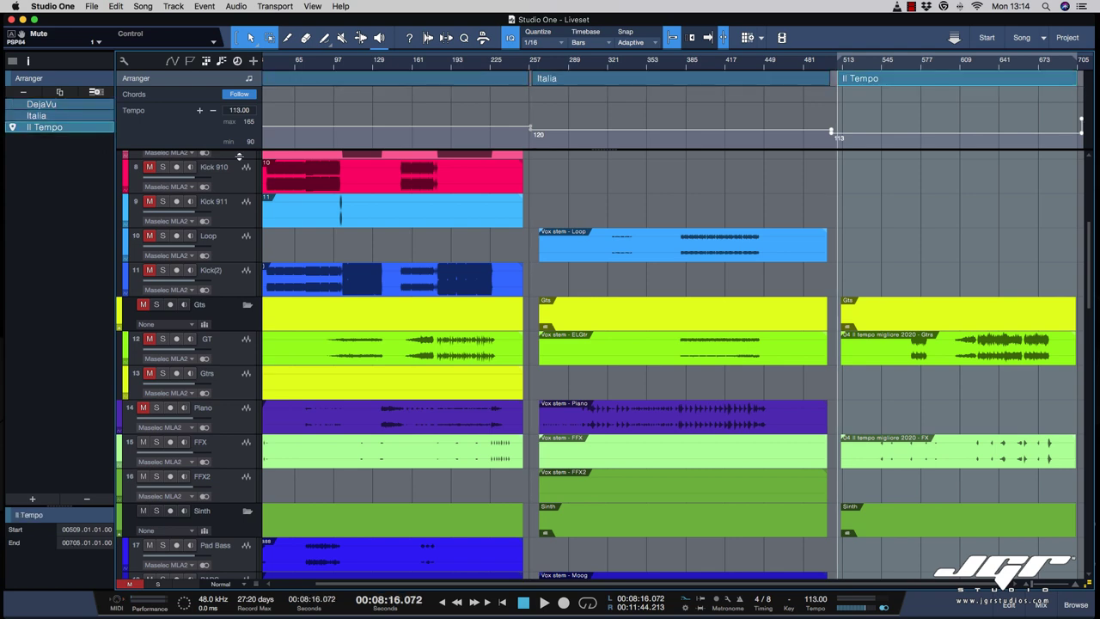
Step: Remove the leftover empty Voxstem and click tracks below RevRoom and review the stems of all three songs
scroll(397, 276, "down", 10)
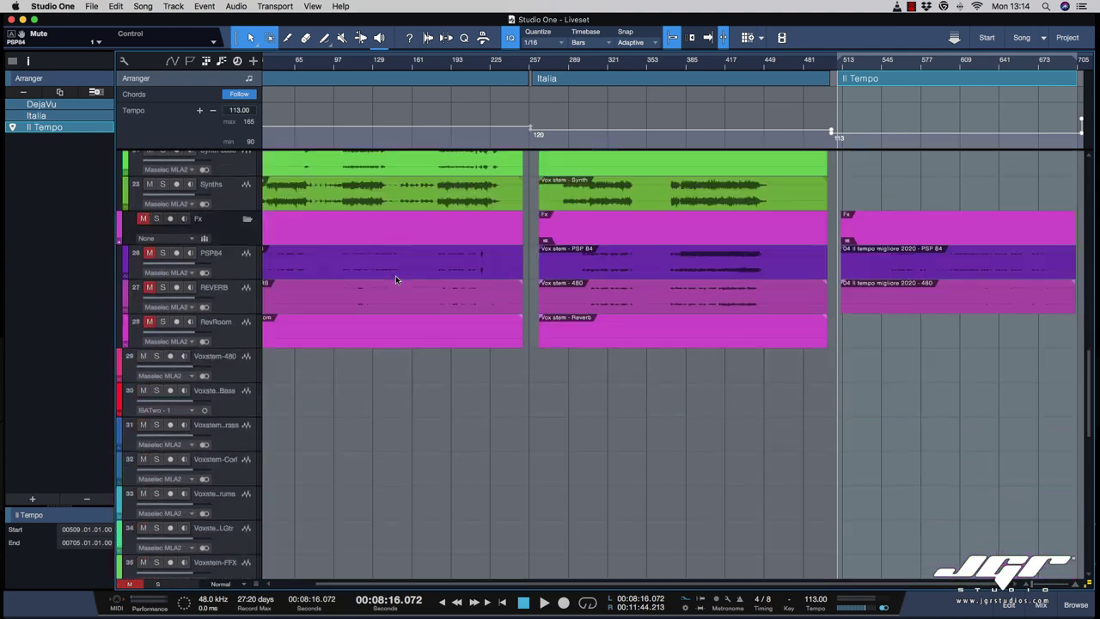
scroll(396, 280, "down", 12)
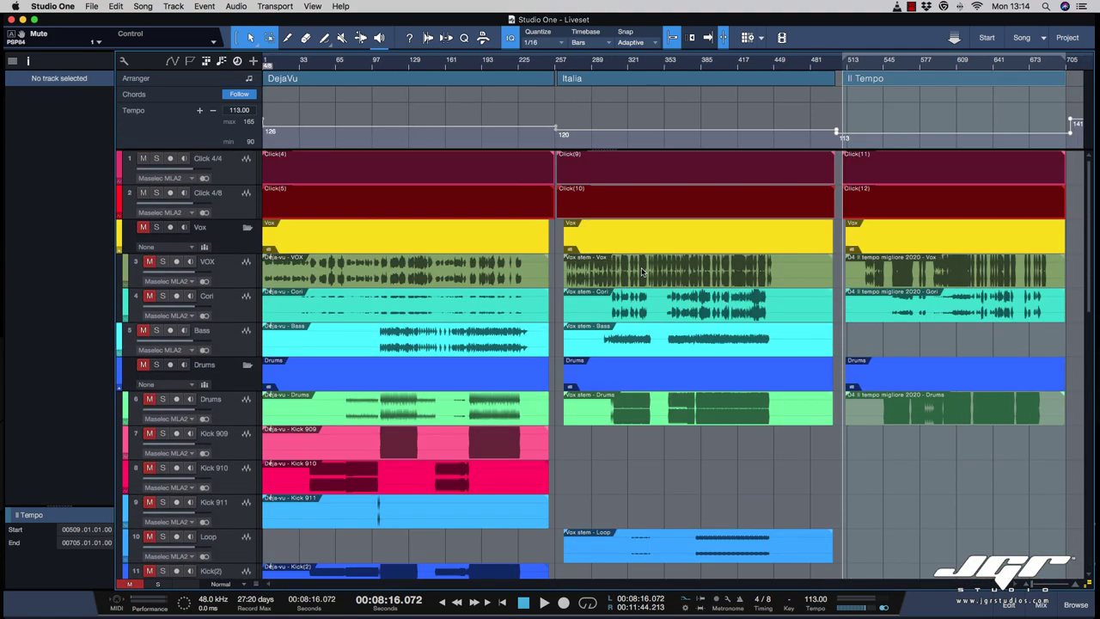
scroll(641, 271, "down", 12)
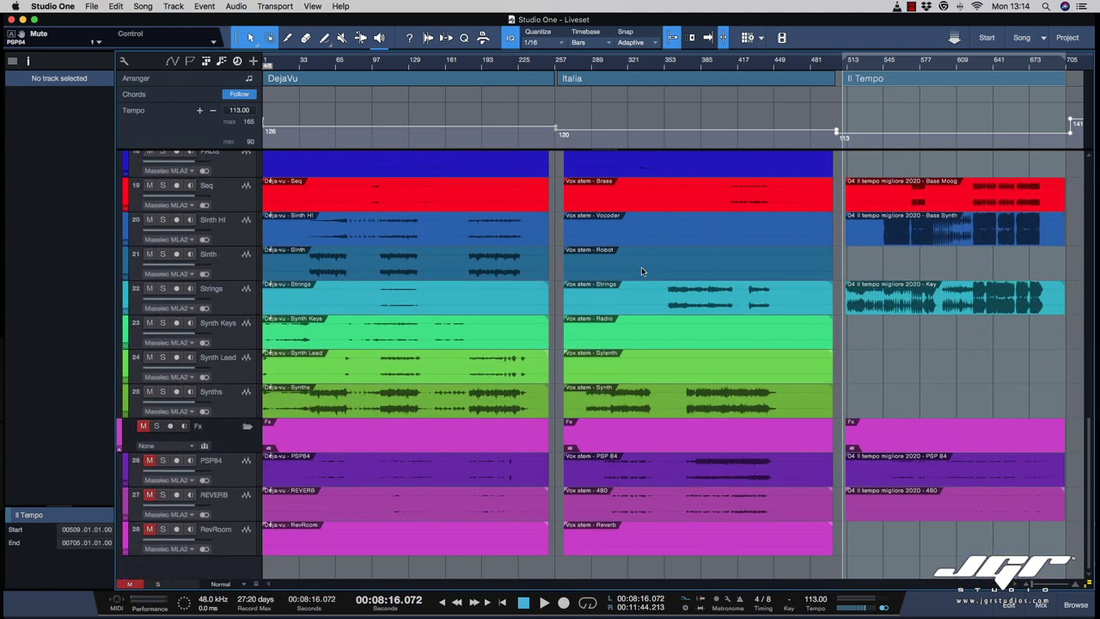
Step: Show the mix console and add a bus each for the VOX and Cori tracks, named Vox and Cori
left_click(1041, 604)
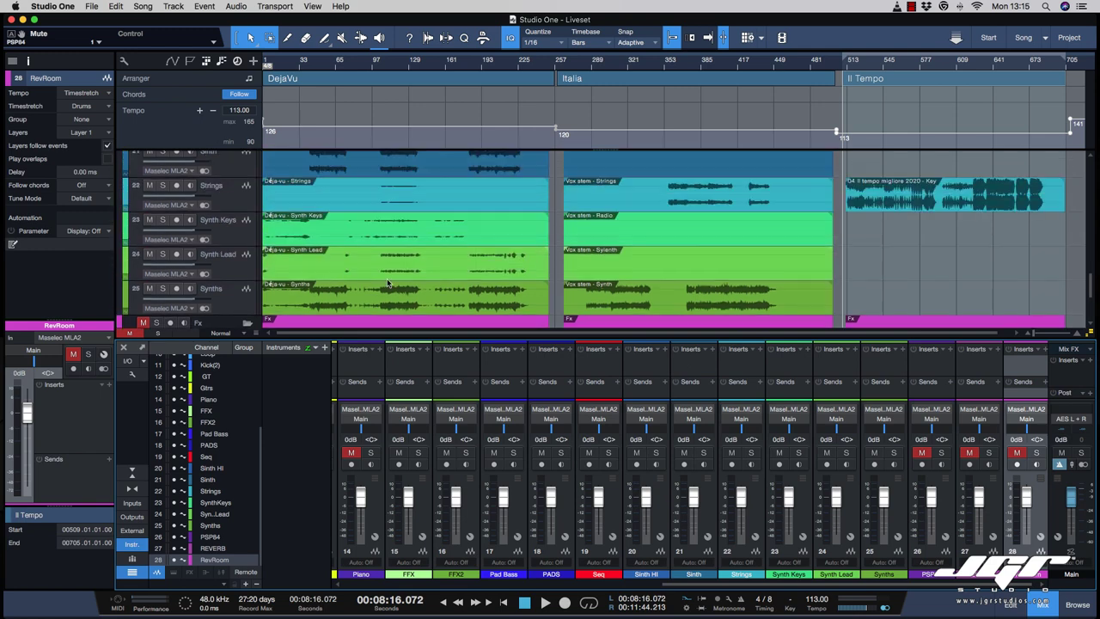
scroll(386, 282, "up", 20)
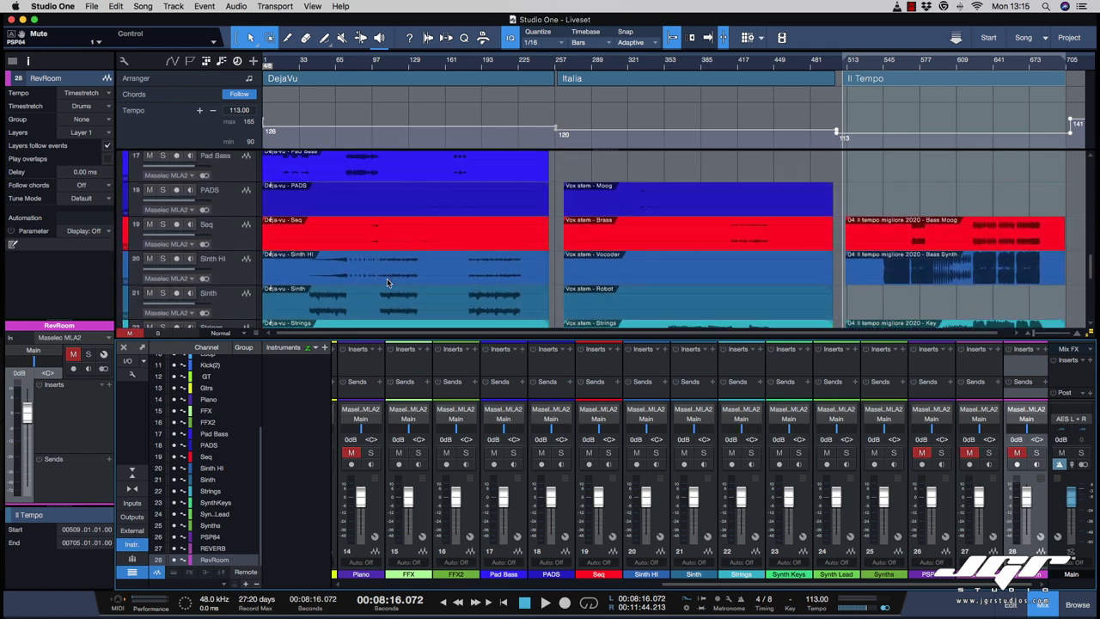
scroll(387, 281, "down", 3)
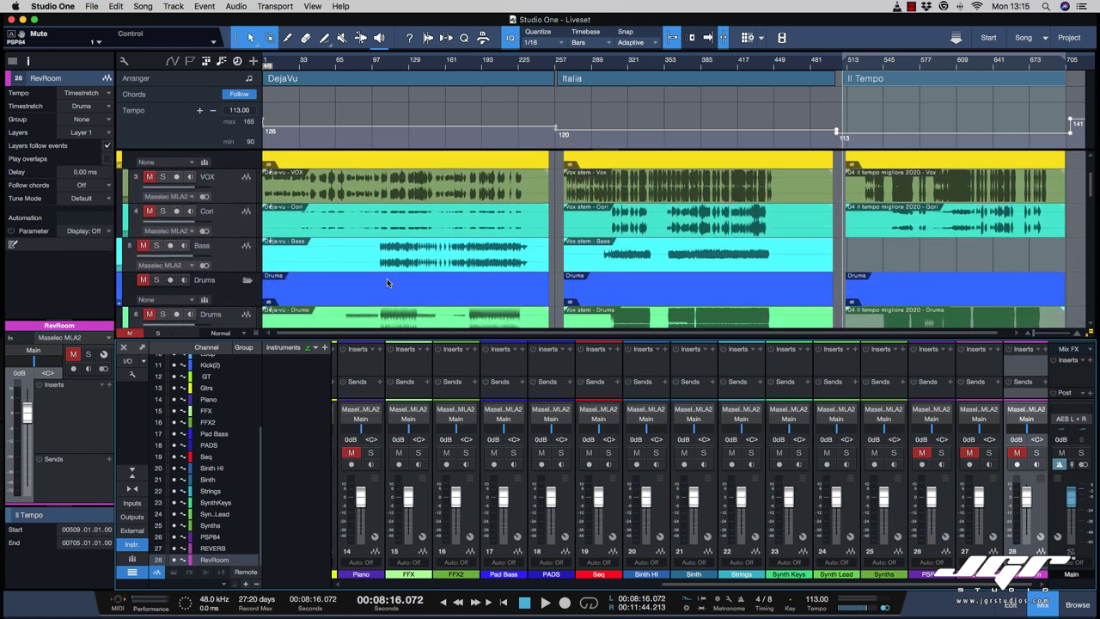
left_click(232, 196)
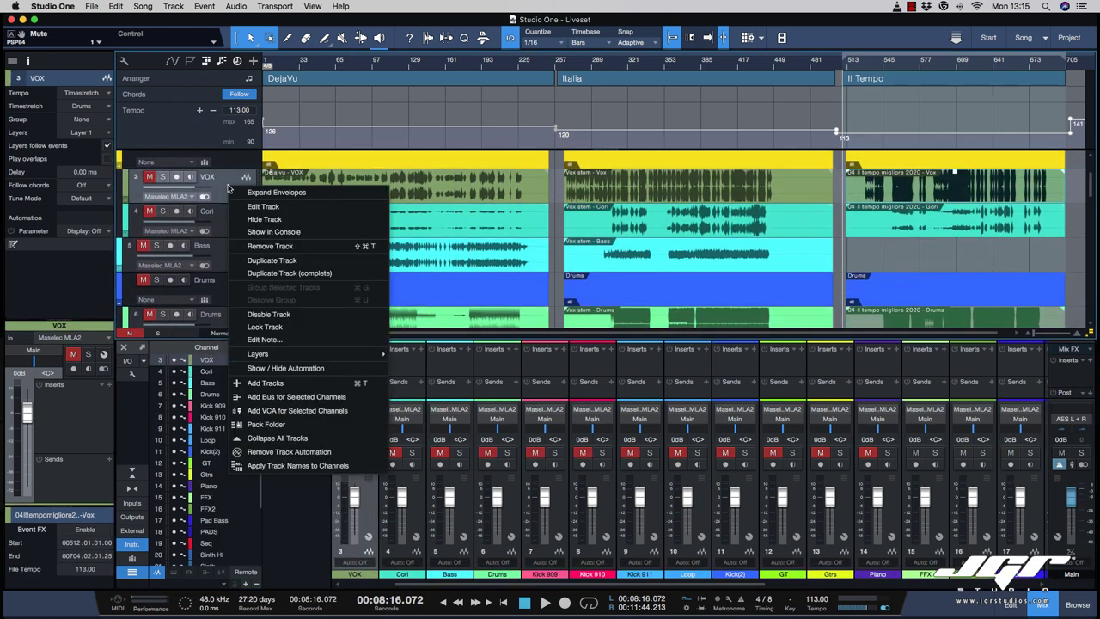
right_click(230, 184)
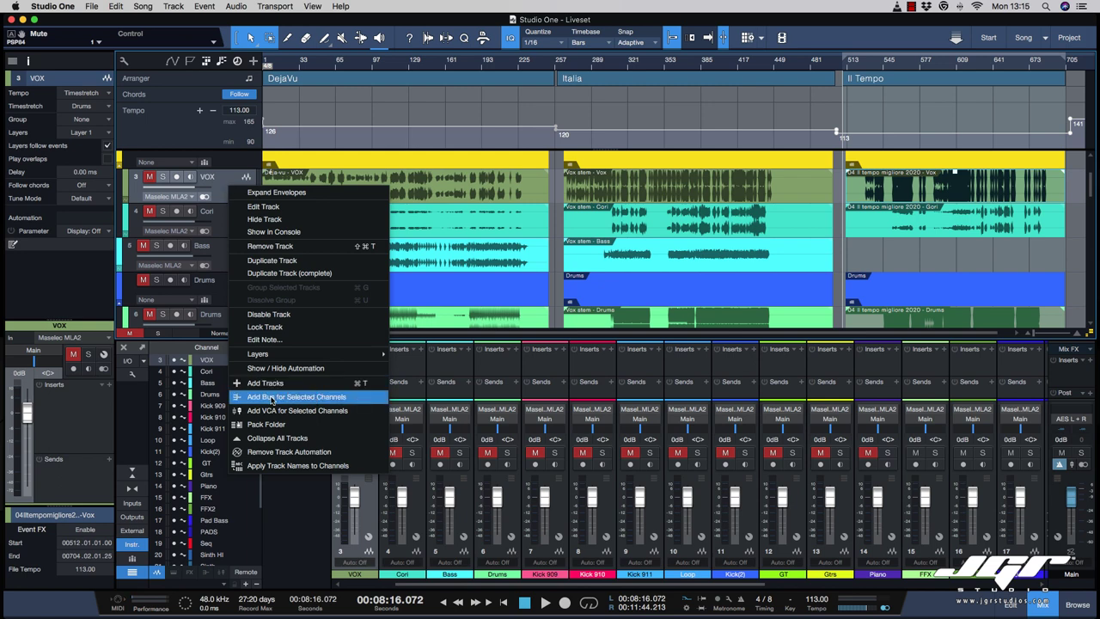
left_click(305, 397)
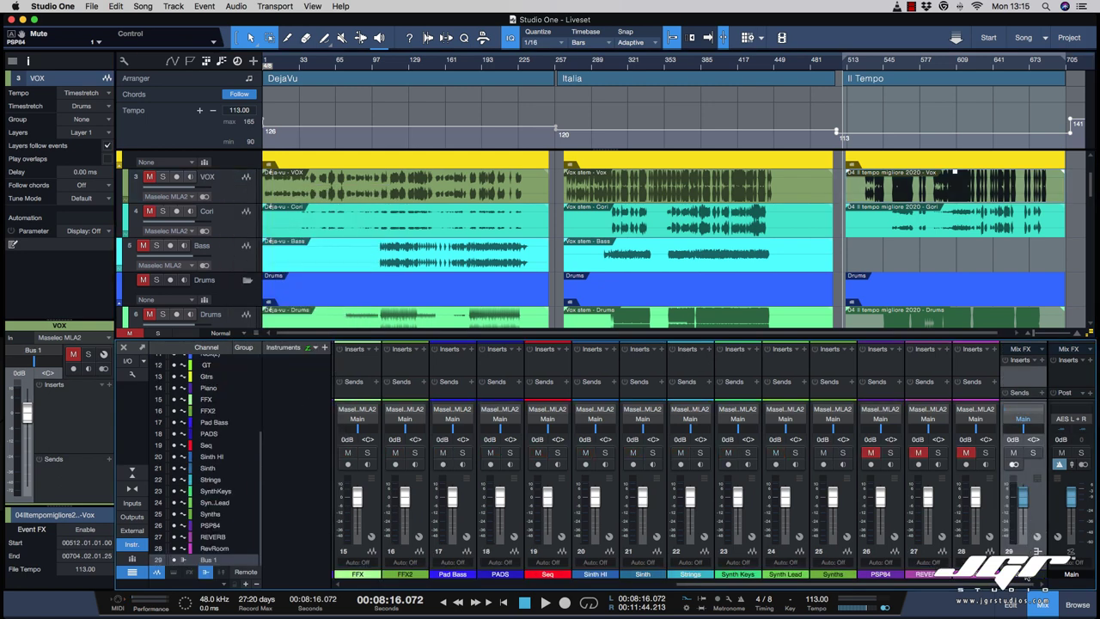
right_click(227, 220)
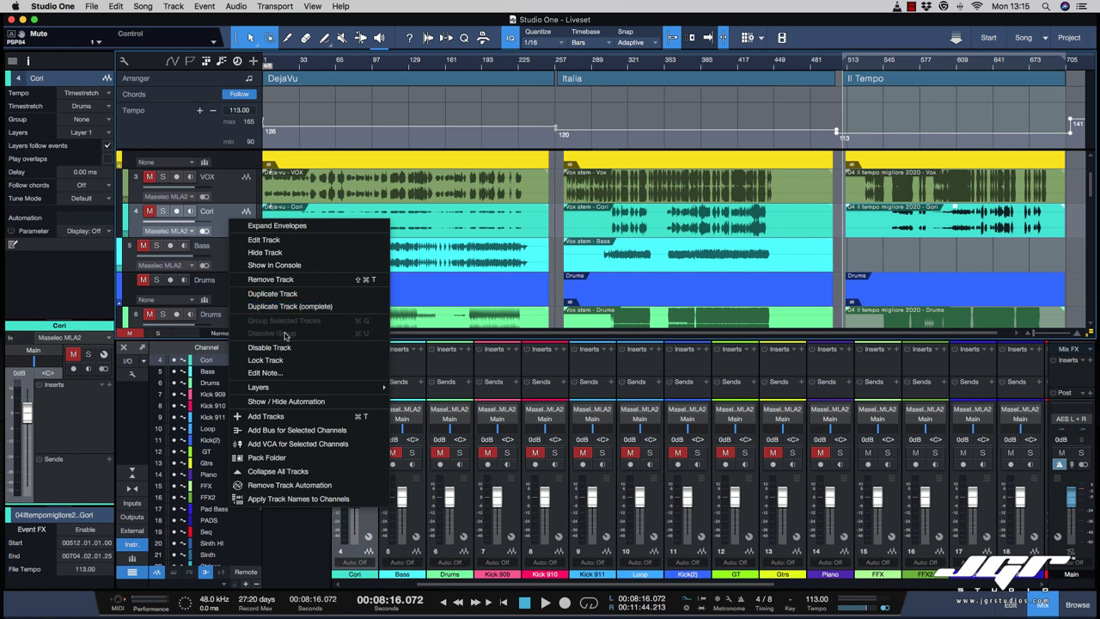
left_click(292, 417)
Step: Add one bus for all tracks from Drums through Kick(2) and name it Drums
scroll(222, 212, "down", 3)
left_click(222, 212)
scroll(227, 236, "down", 5)
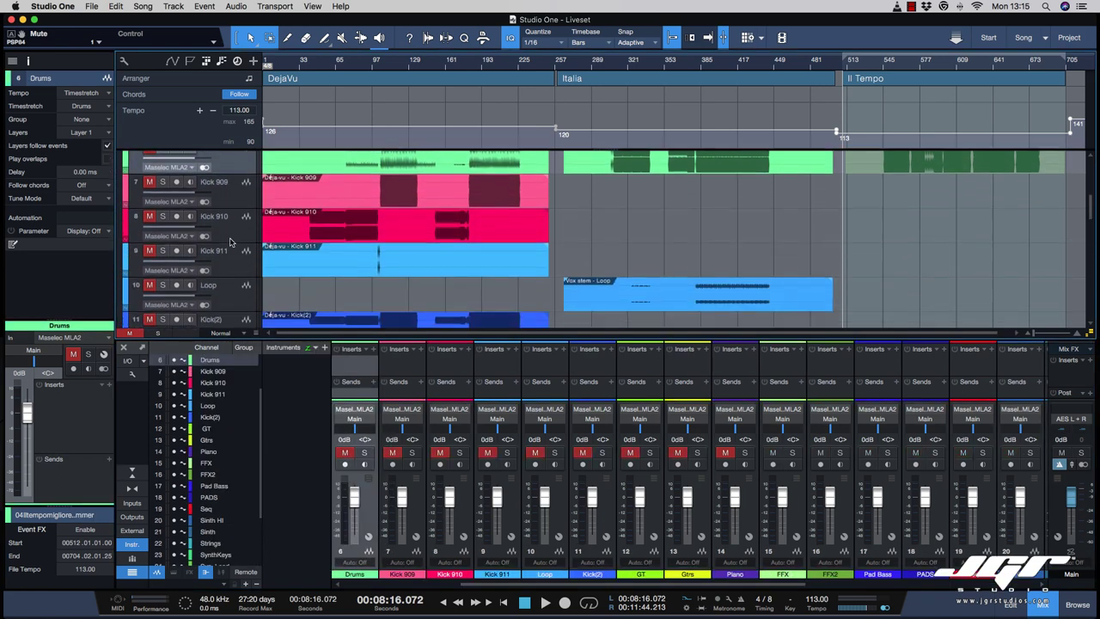
right_click(235, 217)
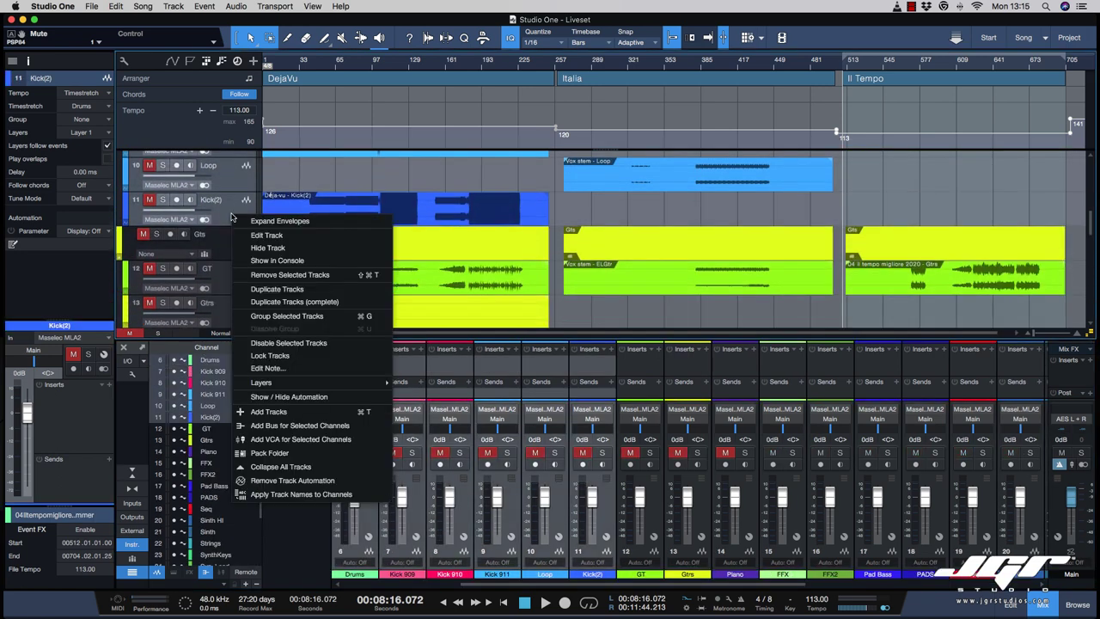
left_click(320, 423)
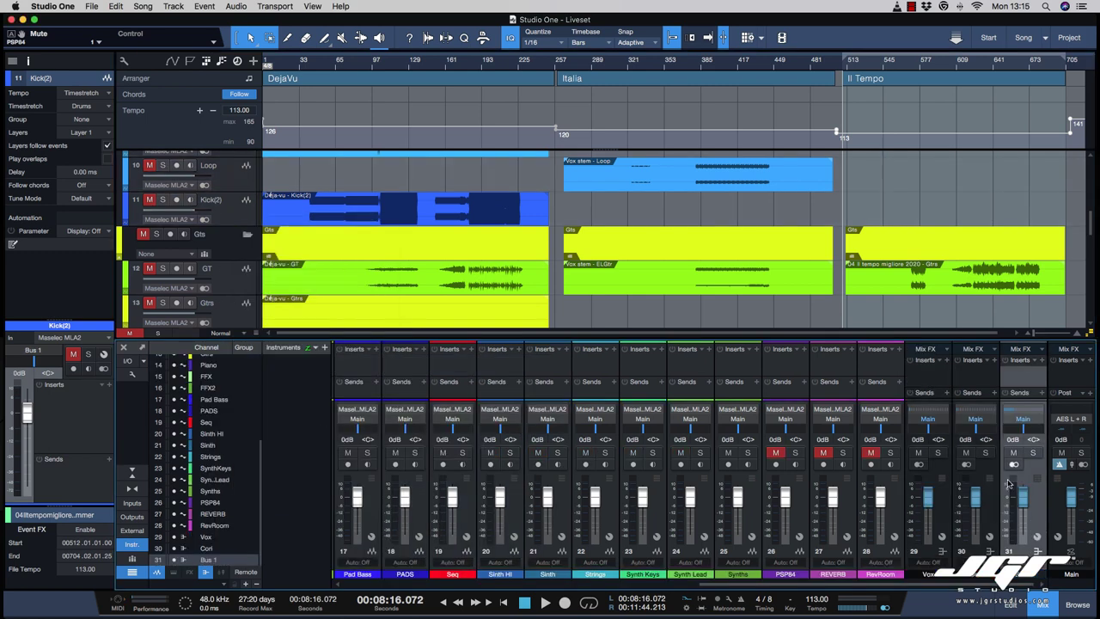
left_click(221, 270)
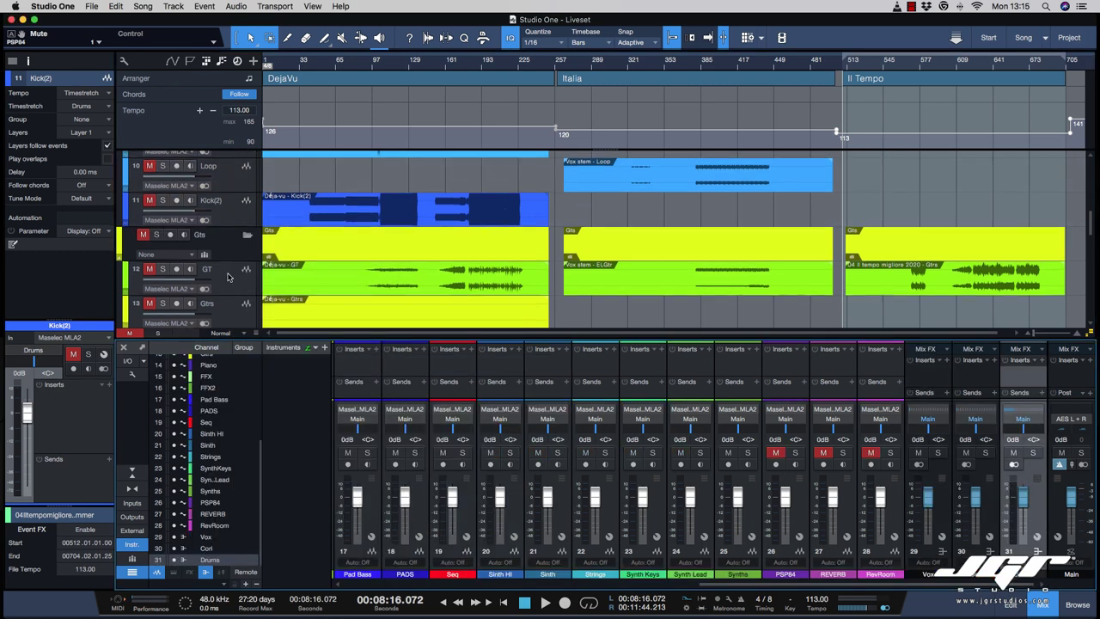
Step: Add one bus for the GT and Gtrs tracks named Gtrs, a Piano bus, and one shared bus for FFX and FFX2
scroll(225, 273, "down", 3)
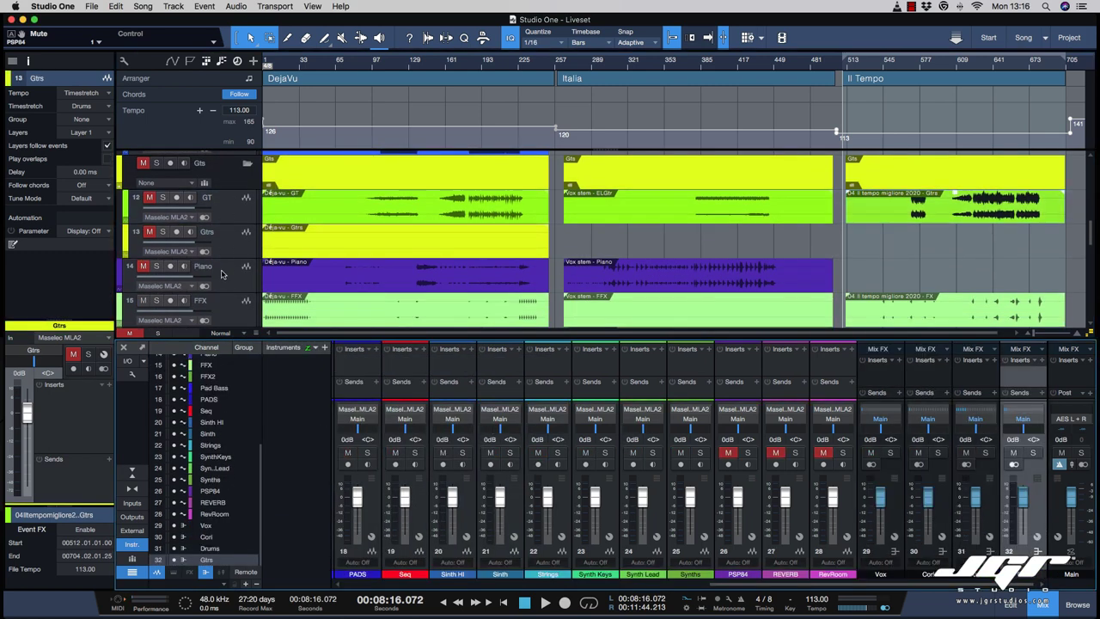
right_click(222, 272)
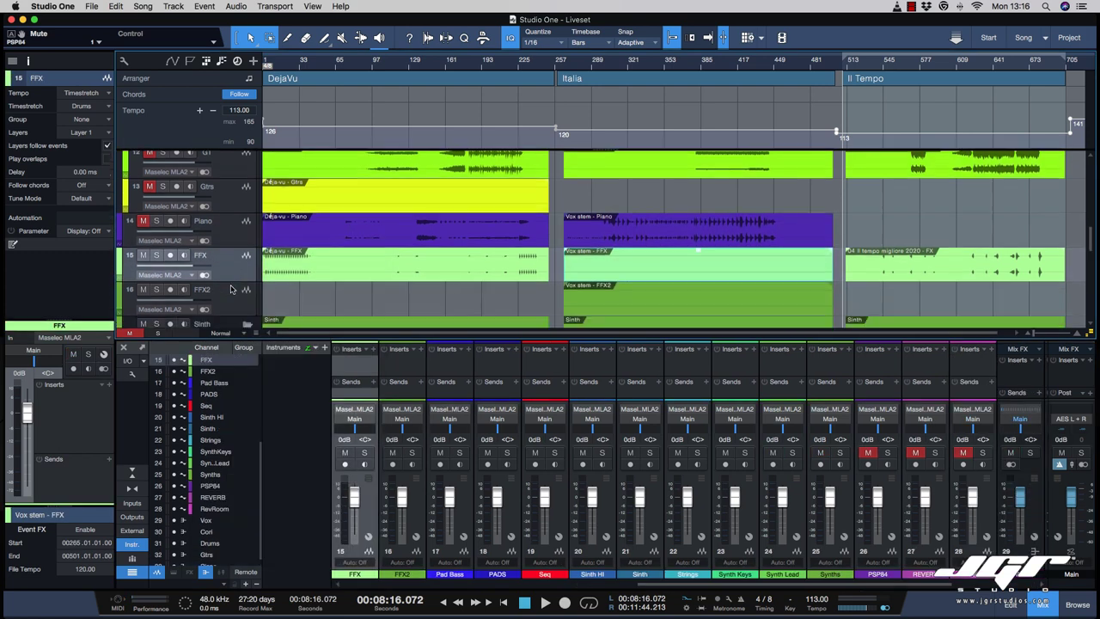
scroll(230, 289, "down", 1)
right_click(233, 262)
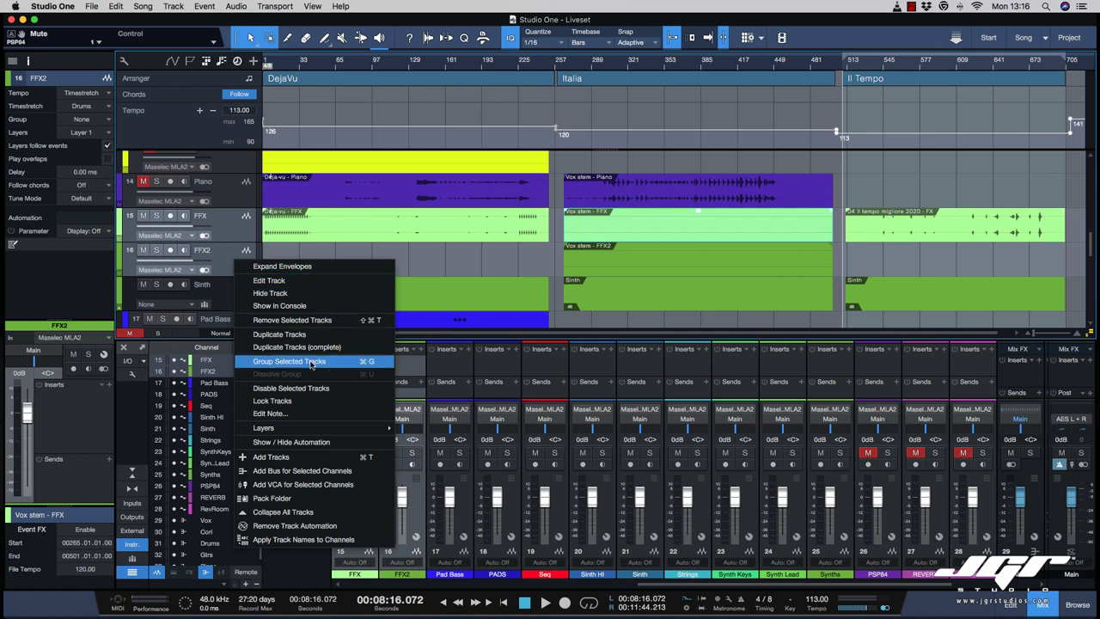
left_click(286, 320)
Step: Add one bus for all tracks from Pad Bass through Synths and name it Keys
left_click(234, 183)
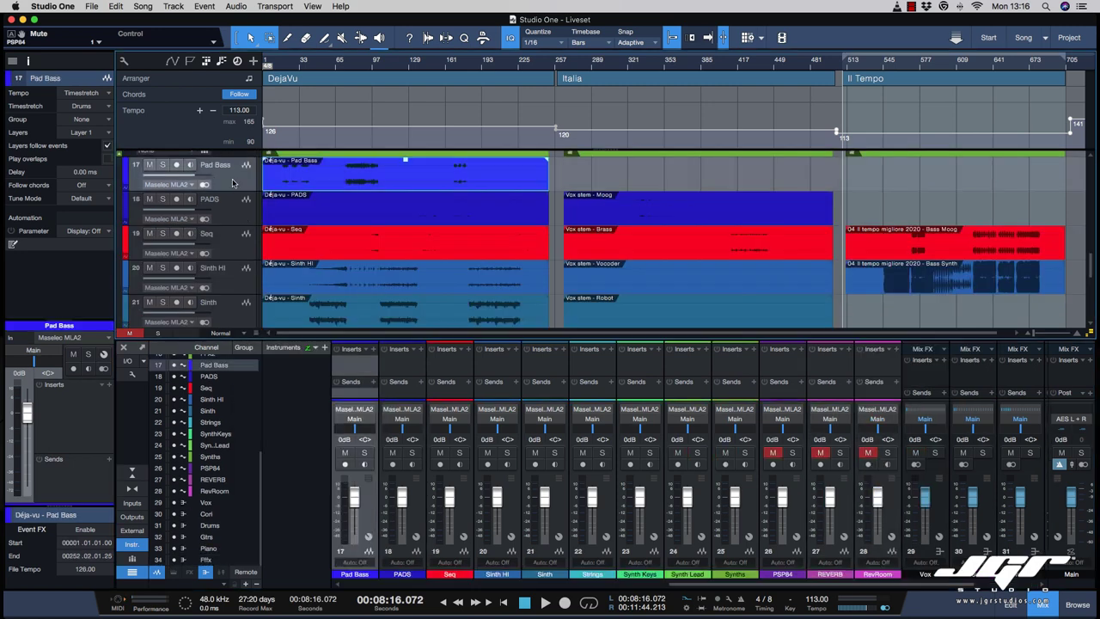
scroll(234, 182, "down", 5)
left_click(231, 271, "shift")
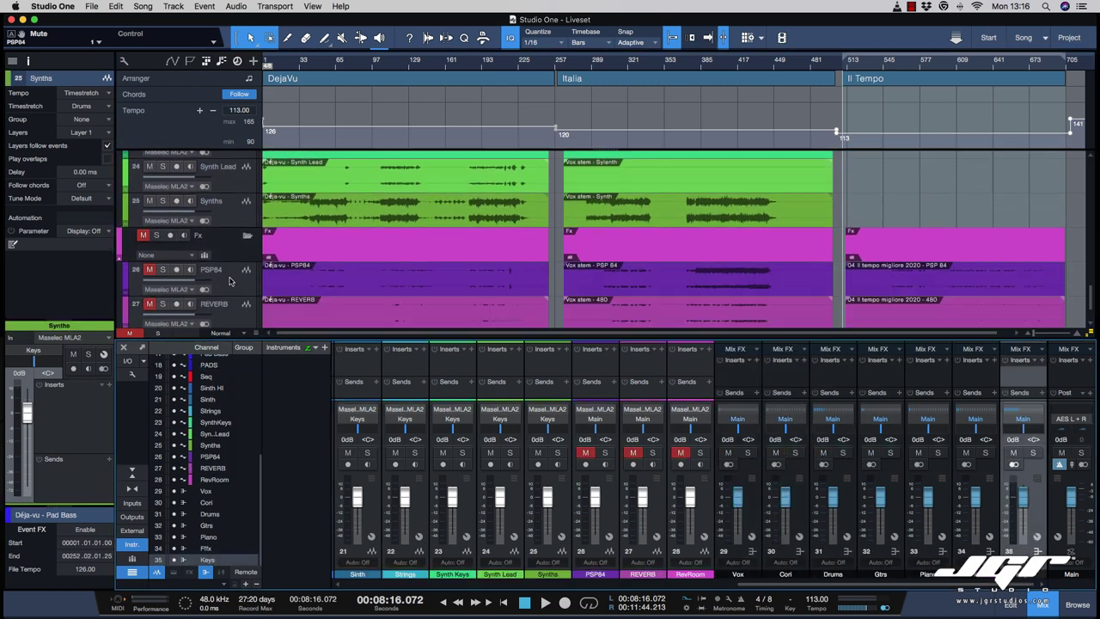
Step: Add one bus named Fx for the PSP84 through RevRoom tracks, and a separate bus each for Click 4/4 and Click 4/8
left_click(230, 278)
scroll(231, 278, "down", 2)
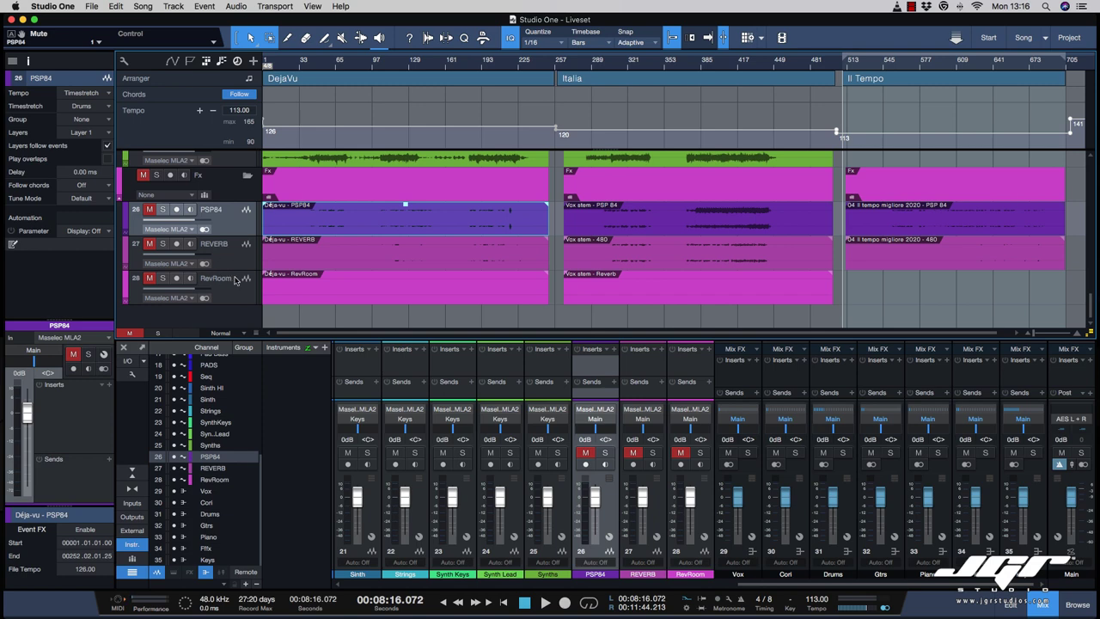
left_click(234, 279)
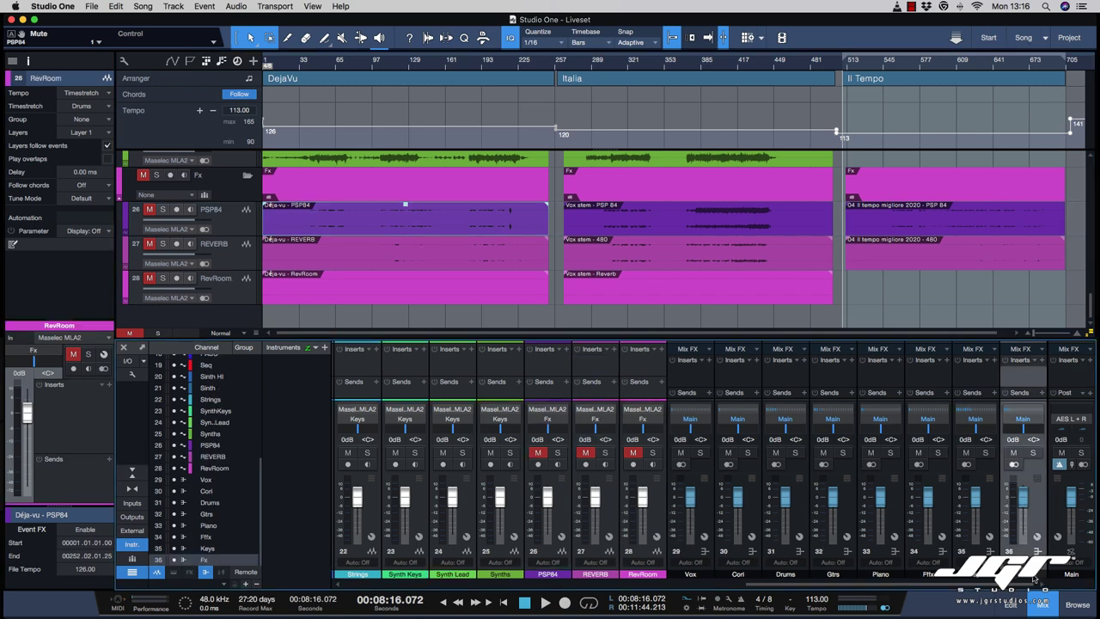
scroll(214, 229, "up", 15)
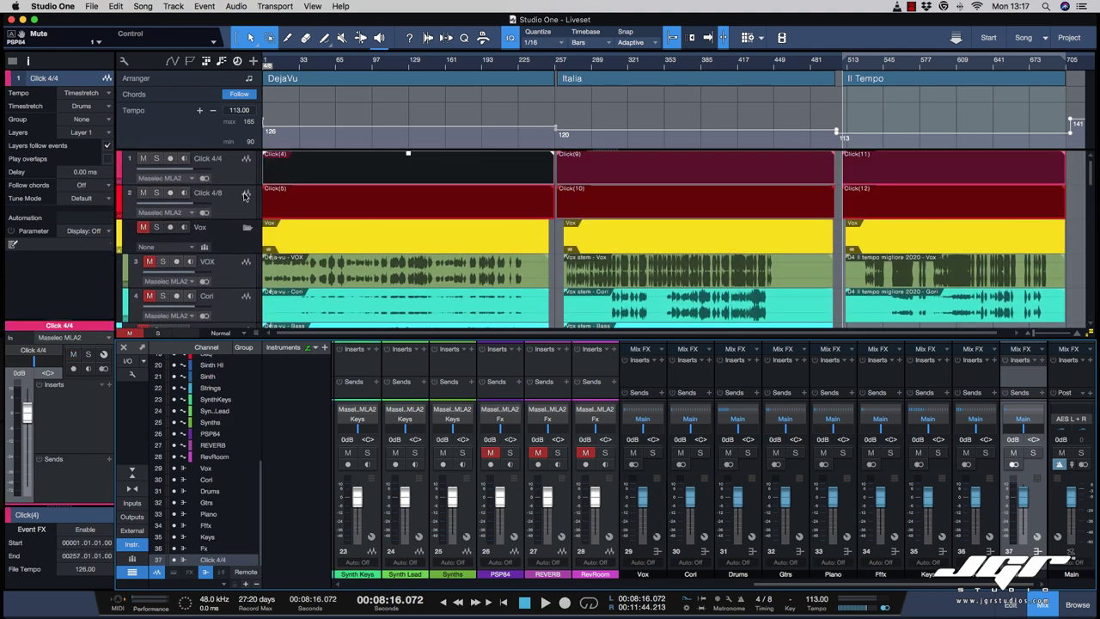
left_click(235, 201)
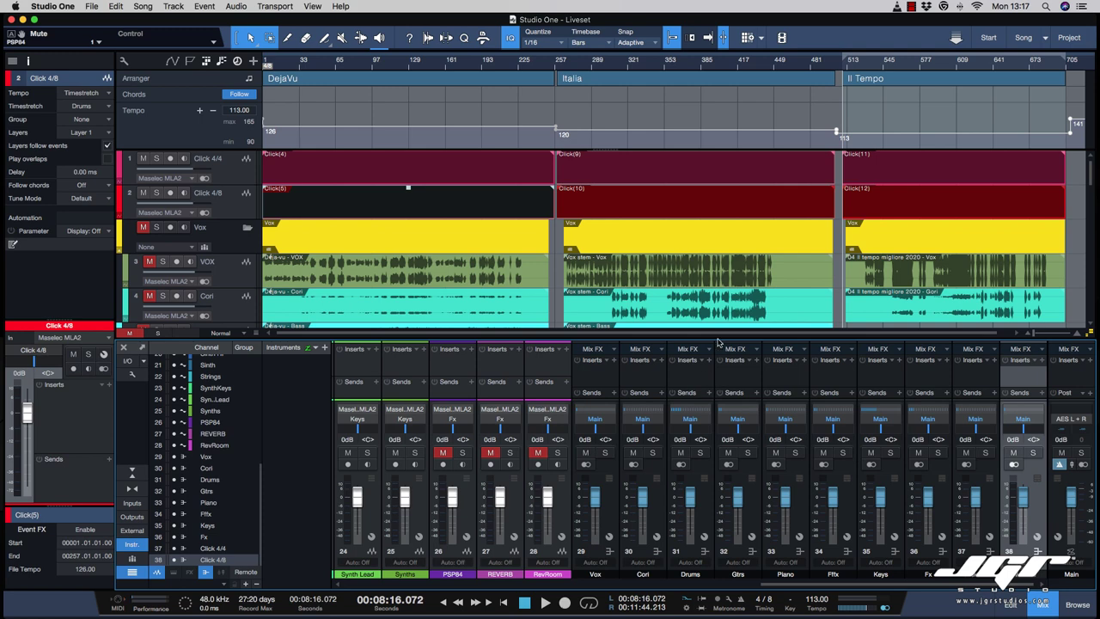
Step: Enlarge the mix console and route the Vox bus to Quantum Adat 1-2 and the Cori bus to Quantum Adat 3-4
left_click_drag(711, 340, 731, 178)
left_click_drag(758, 399, 759, 320)
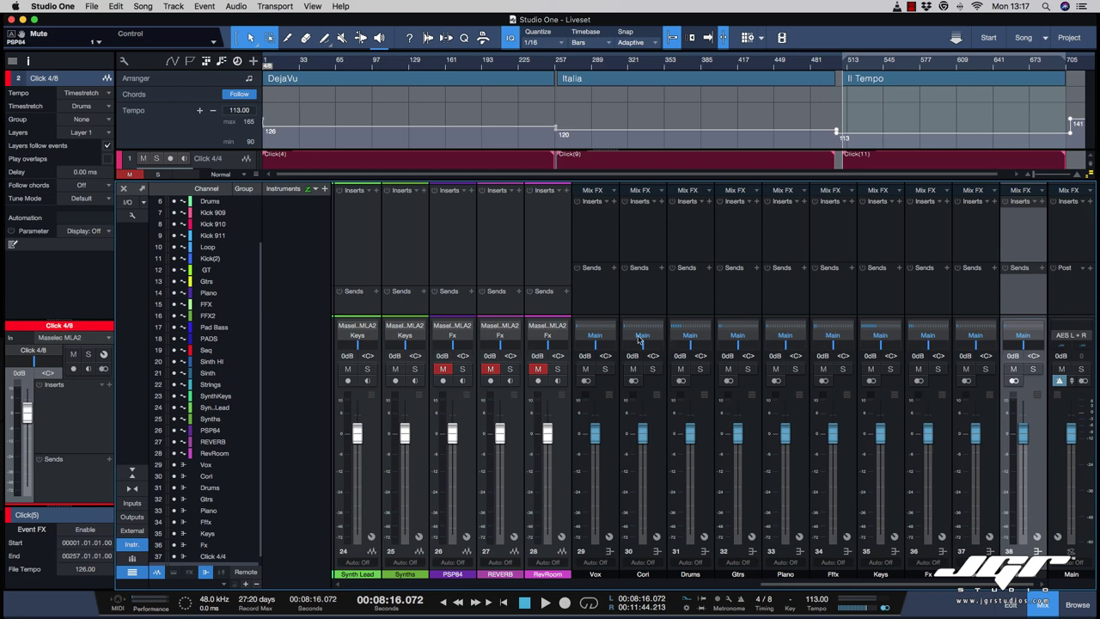
left_click(594, 335)
scroll(605, 128, "down", 5)
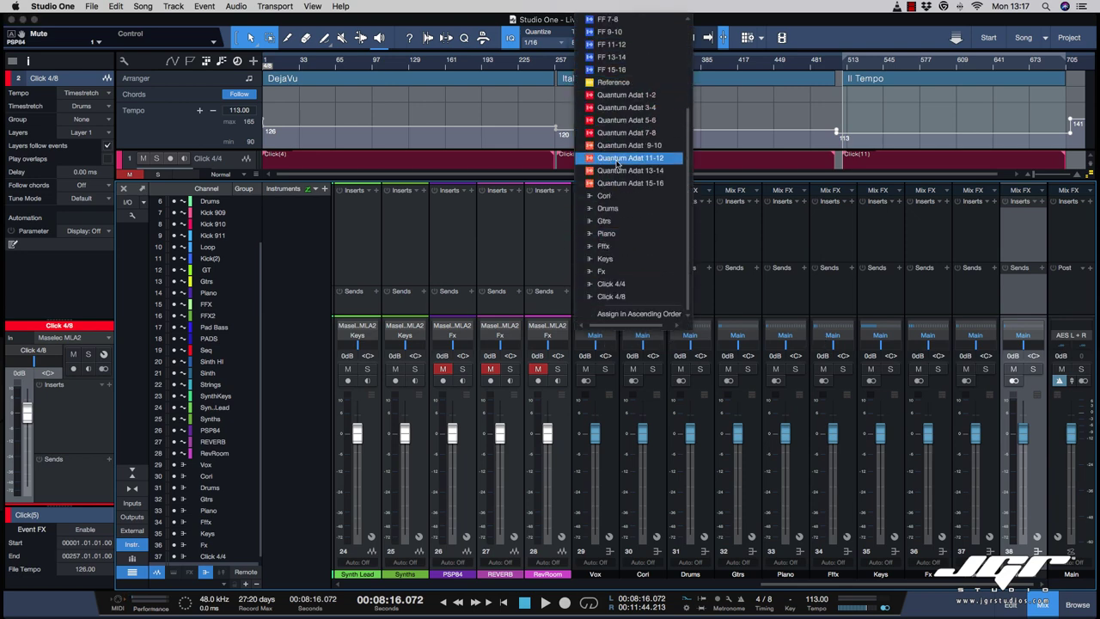
left_click(614, 95)
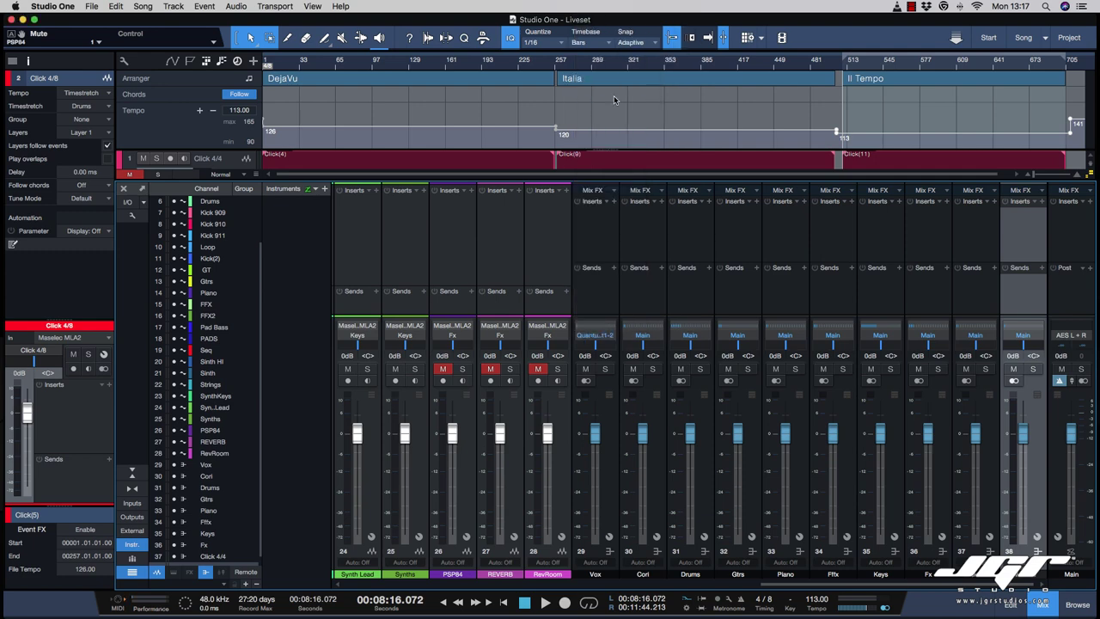
Step: Route the Drums bus to Quantum Adat 5-6, the Gtrs bus to 7-8 and the Piano bus to 9-10
left_click(693, 338)
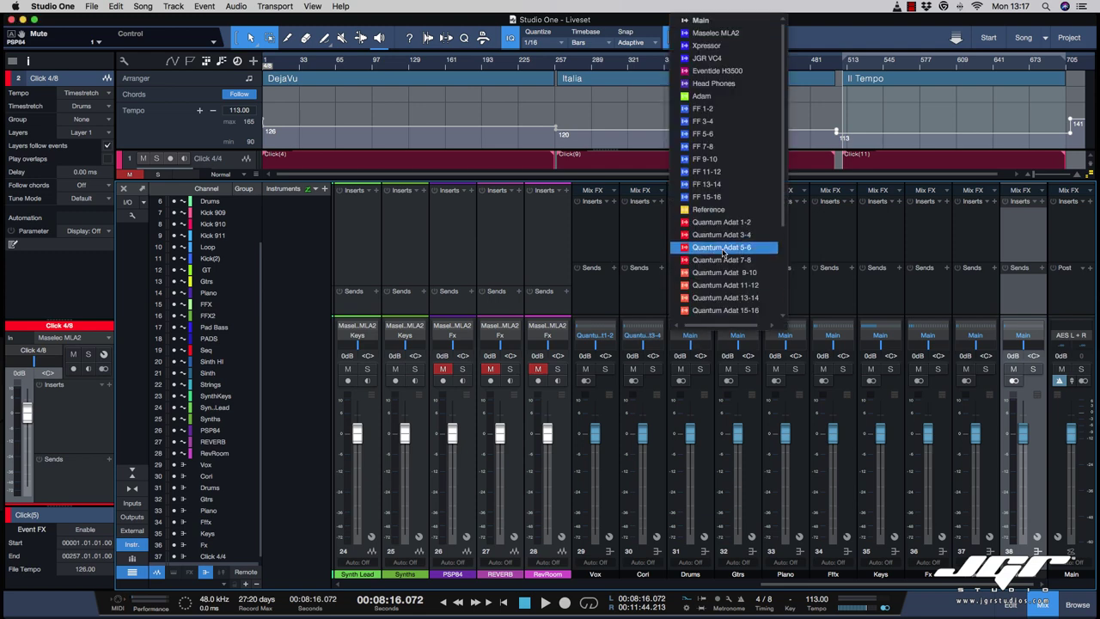
left_click(726, 247)
left_click(738, 335)
left_click(764, 259)
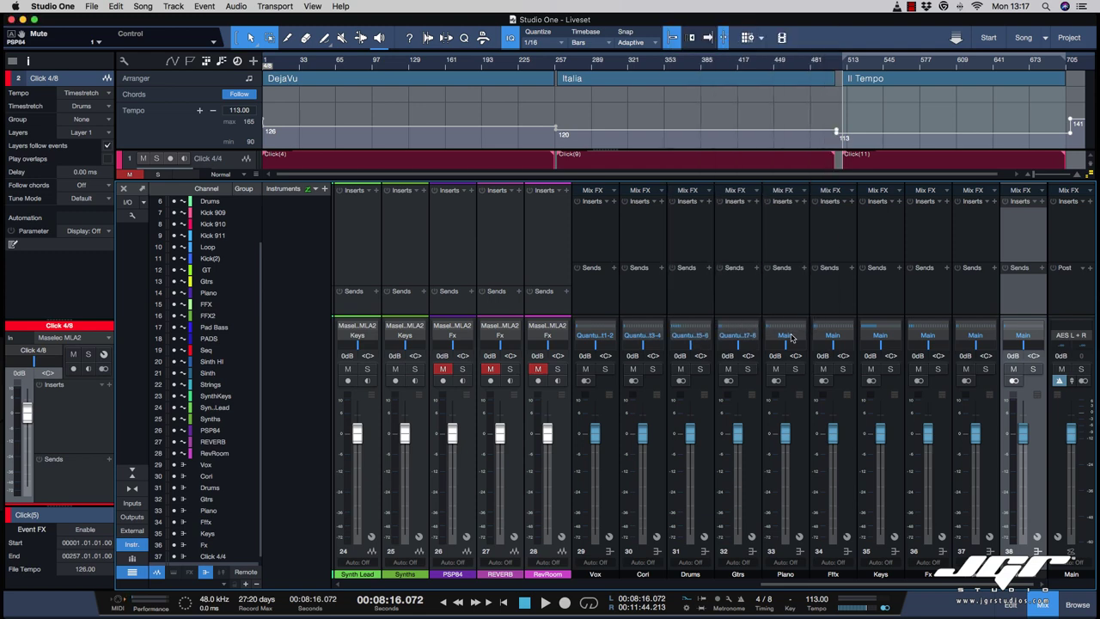
left_click(790, 335)
left_click(816, 271)
Step: Route both the FFX tracks' bus and the Keys bus to Quantum Adat 11-12
left_click(833, 335)
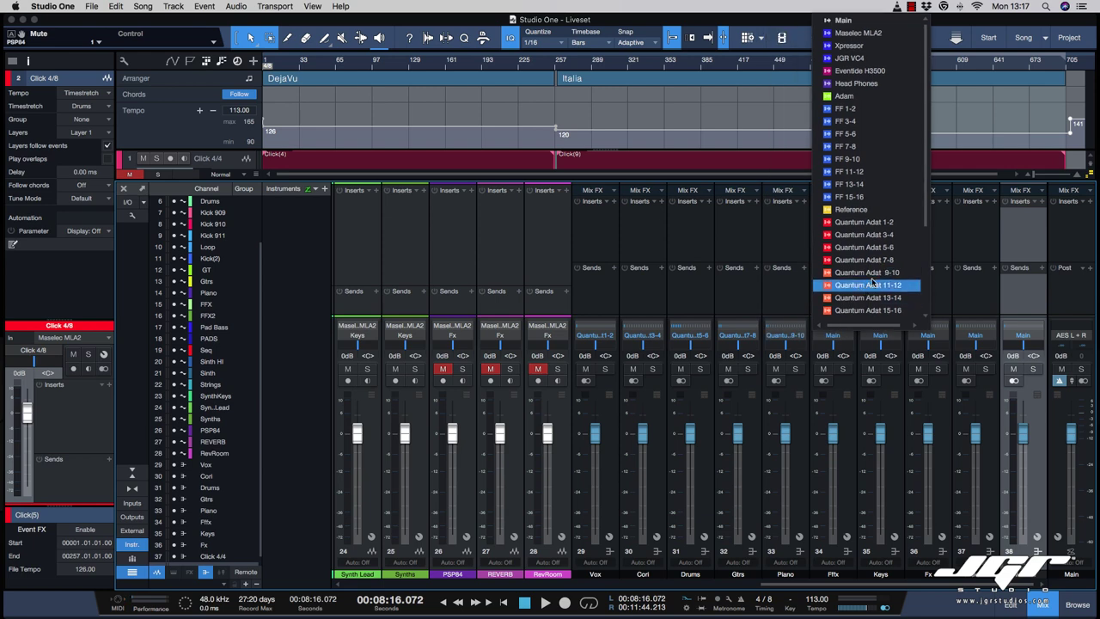
left_click(870, 285)
left_click(882, 333)
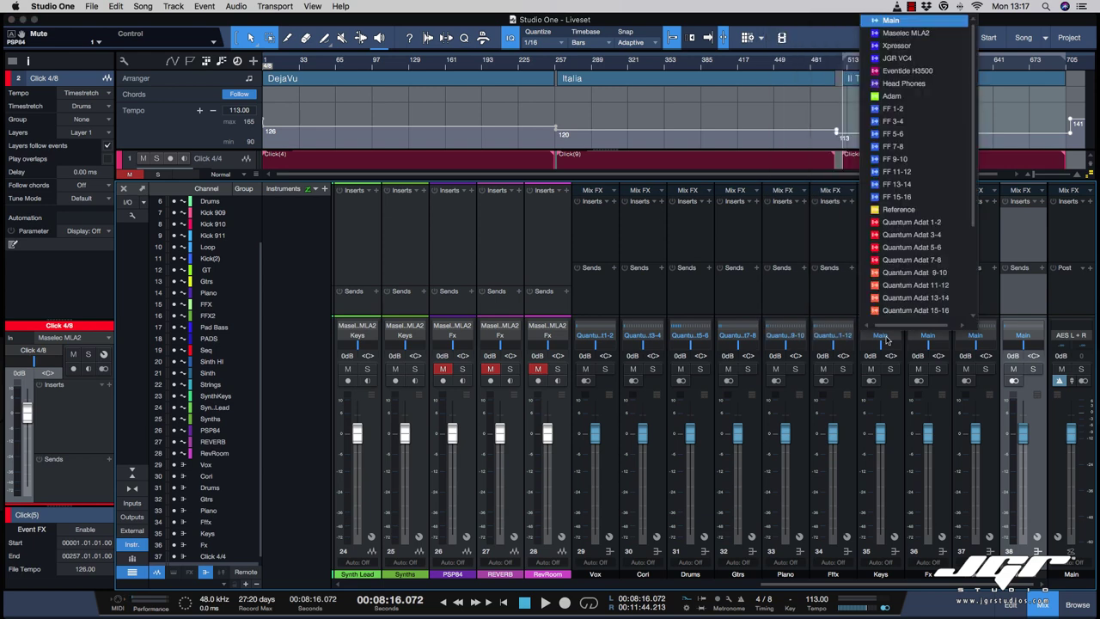
left_click(917, 288)
Step: Route the Fx bus to Quantum Adat 1-2 and mute it
left_click(926, 335)
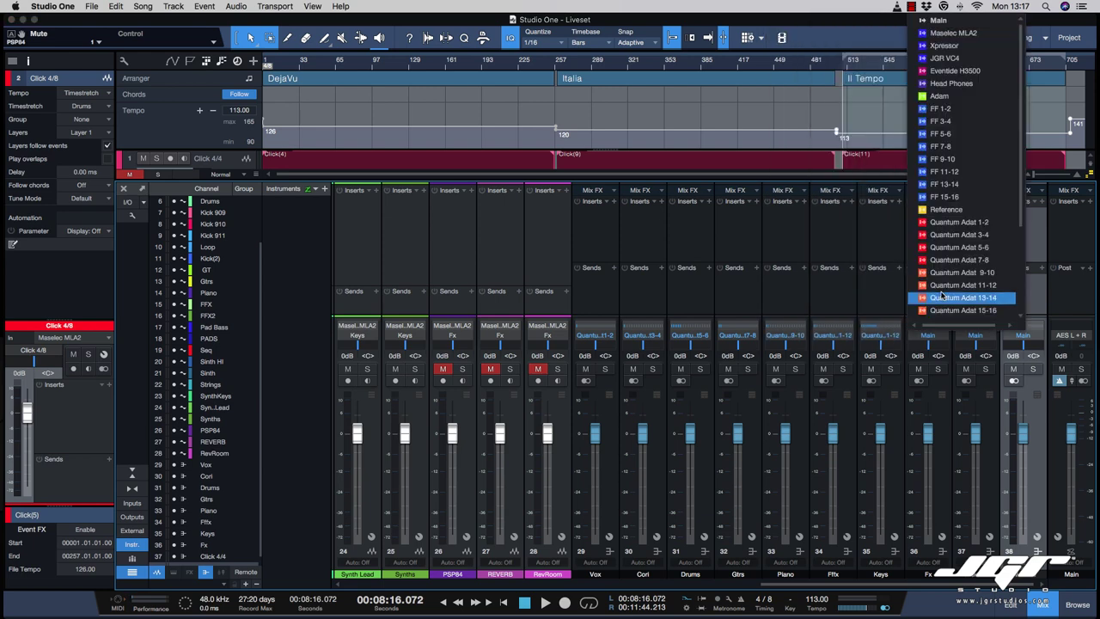
left_click(952, 224)
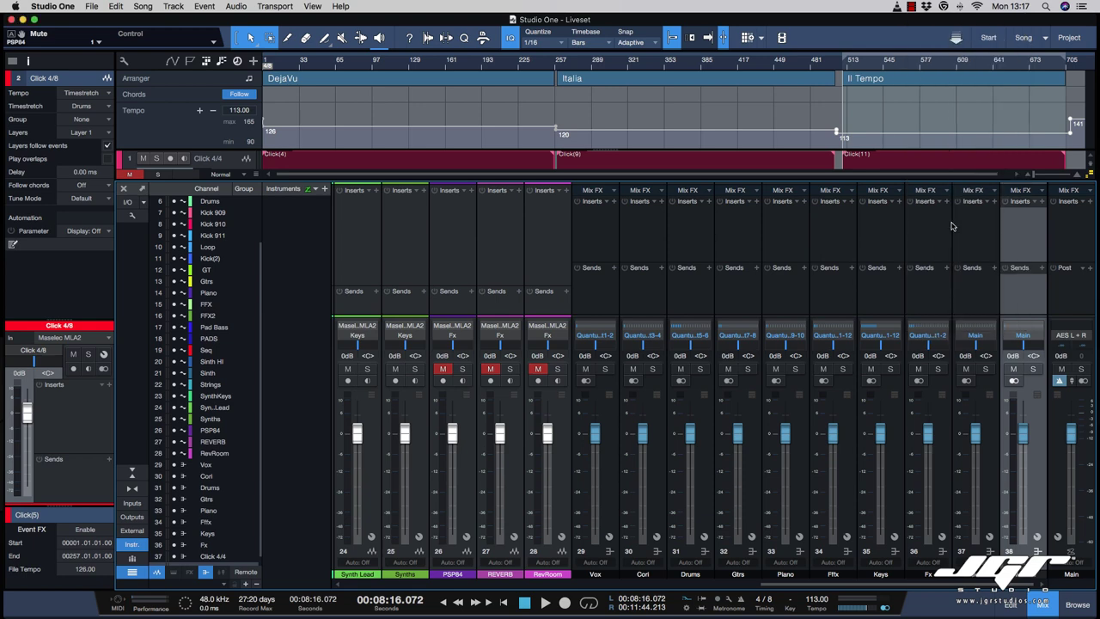
left_click(918, 370)
Step: Route the Click 4/4 bus to Quantum Adat 13-14
left_click(972, 336)
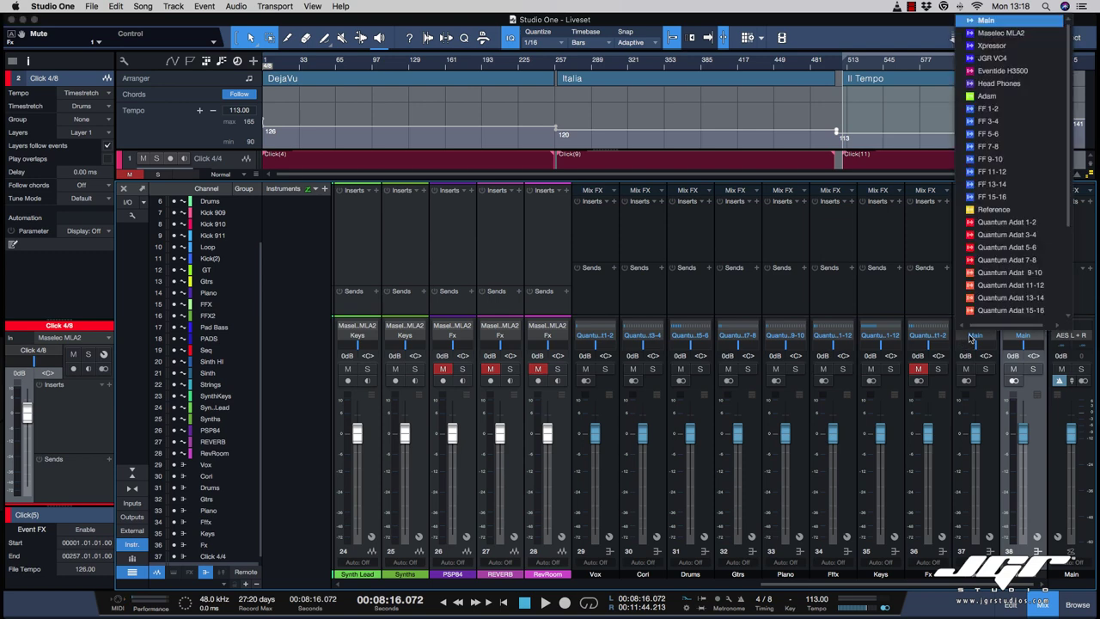
left_click(1010, 297)
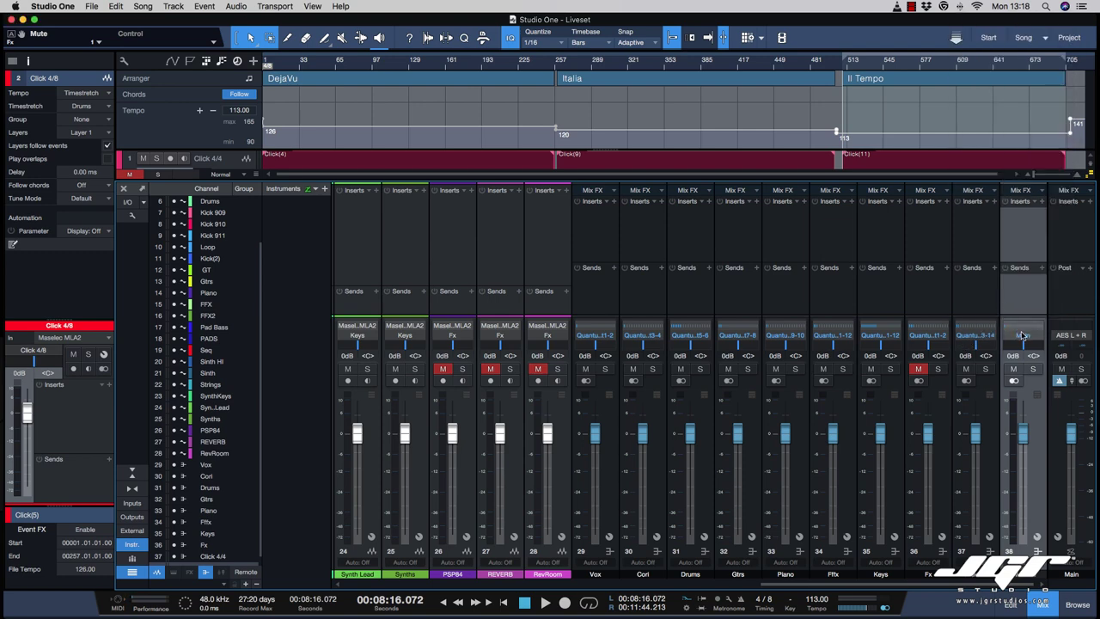
left_click(994, 441)
Step: Route the Click 4/4 and Click 4/8 tracks directly to Quantum Adat 13-14, panning 4/4 hard left and 4/8 hard right
key("Home")
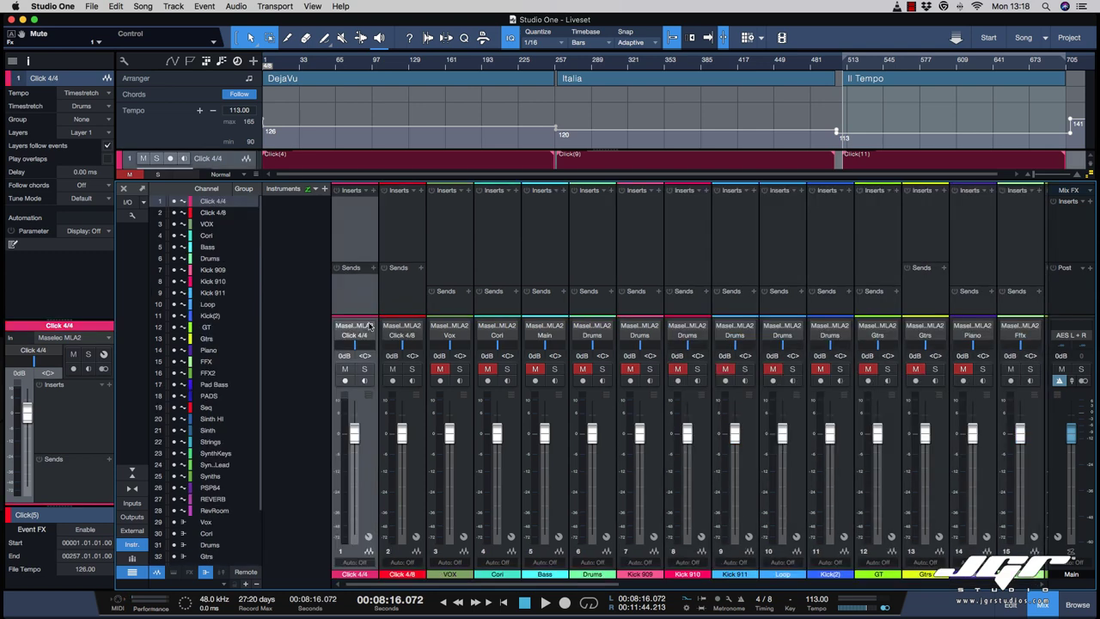
left_click(355, 327)
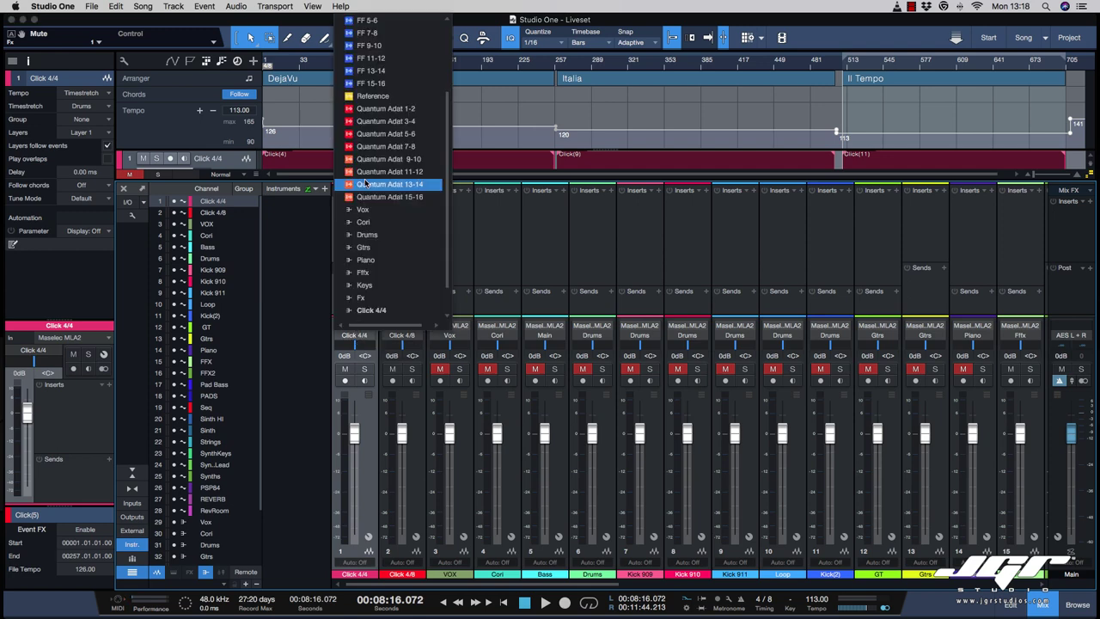
left_click(365, 184)
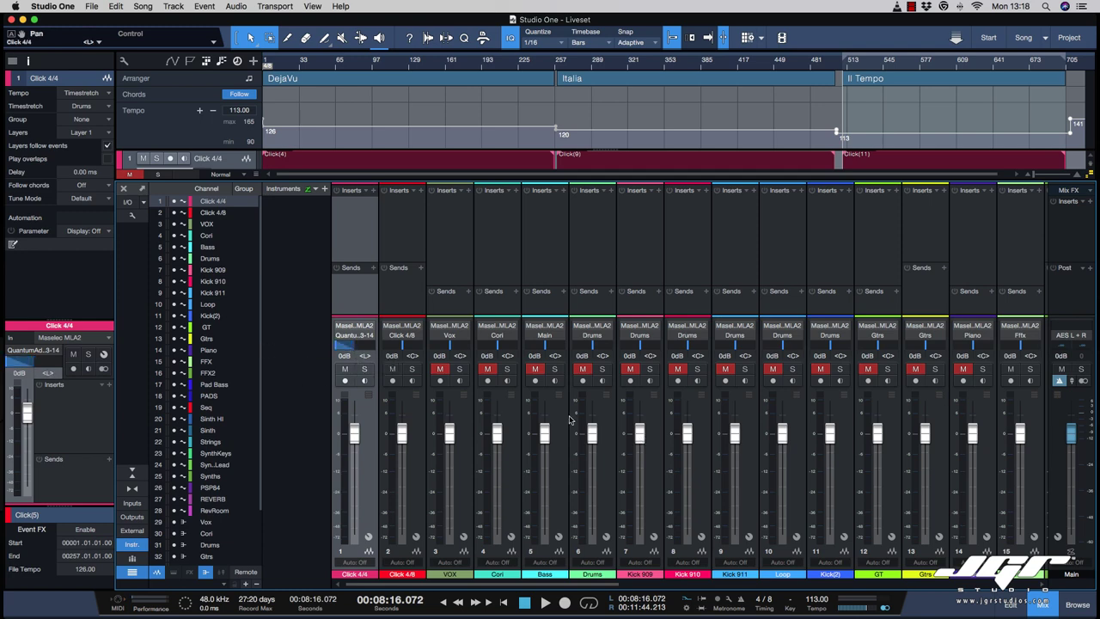
left_click(402, 327)
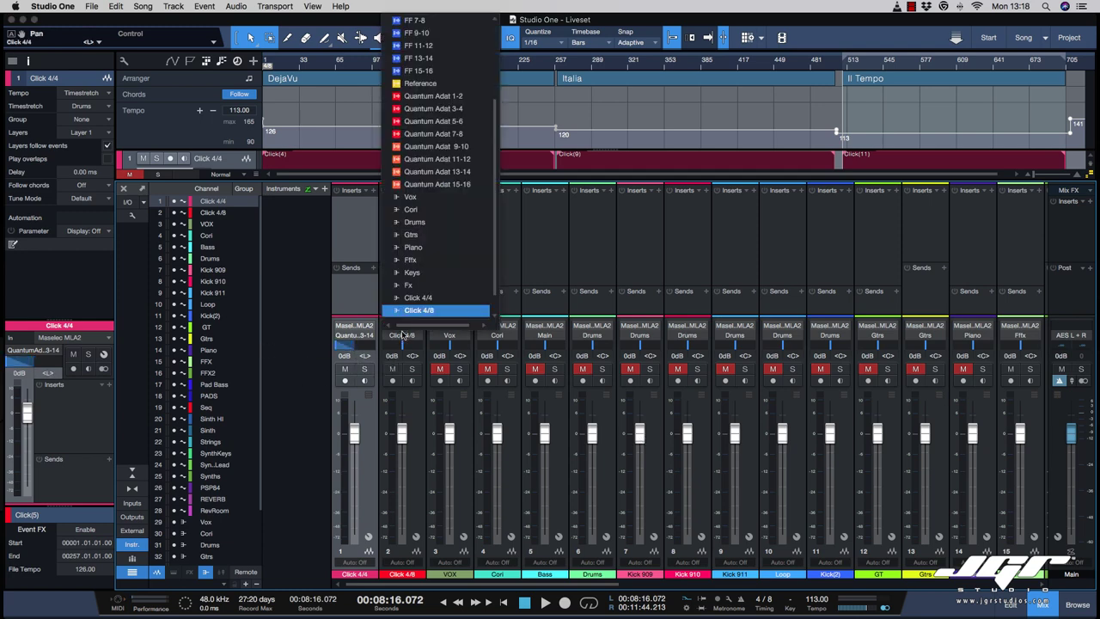
left_click(409, 175)
left_click_drag(401, 344, 452, 342)
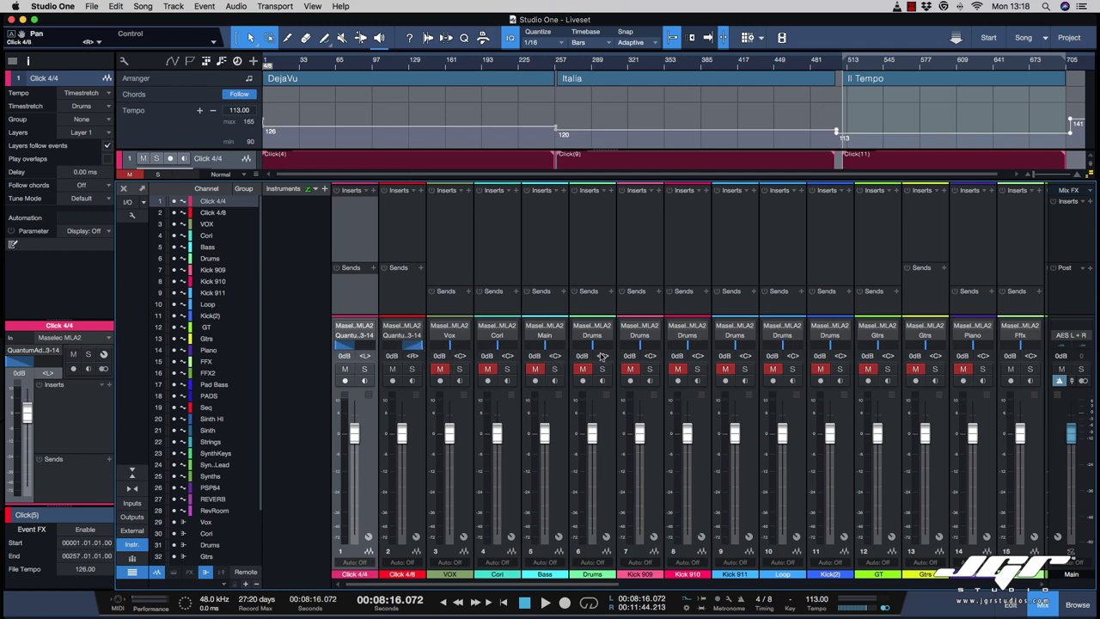
Step: Save the song and copy the external stem files to its media folder
scroll(652, 365, "right", 10)
scroll(726, 368, "right", 4)
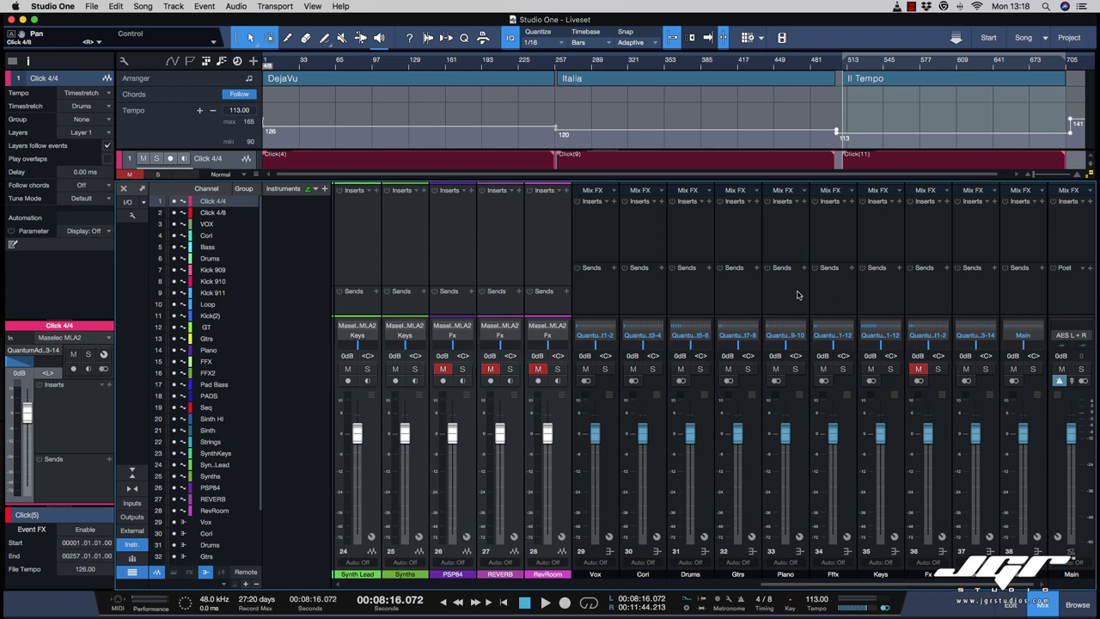
key("super+s")
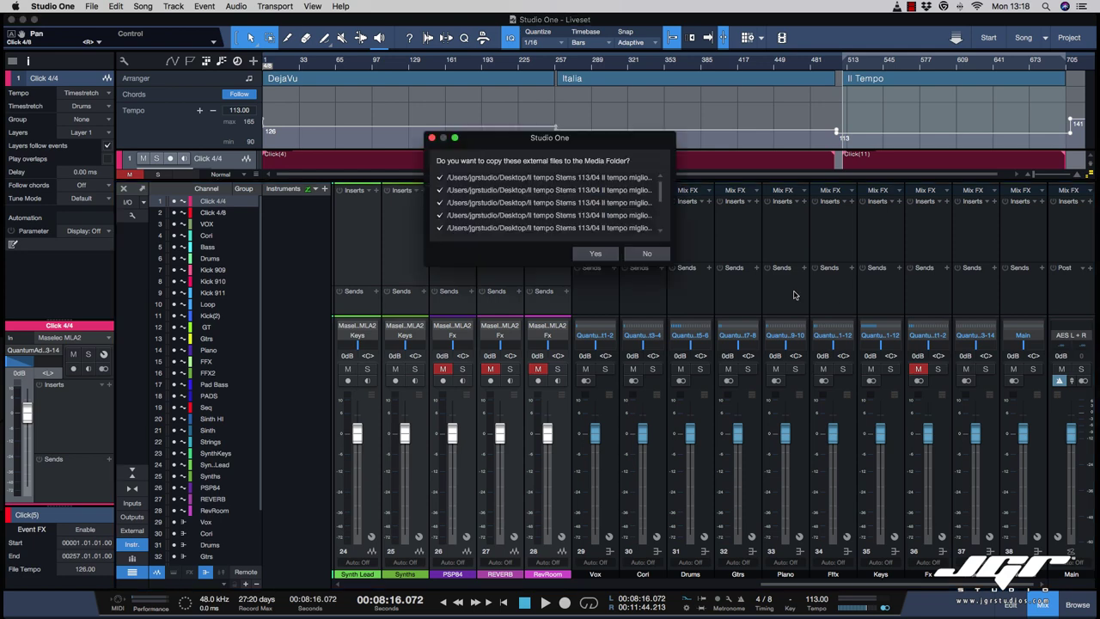
left_click(593, 253)
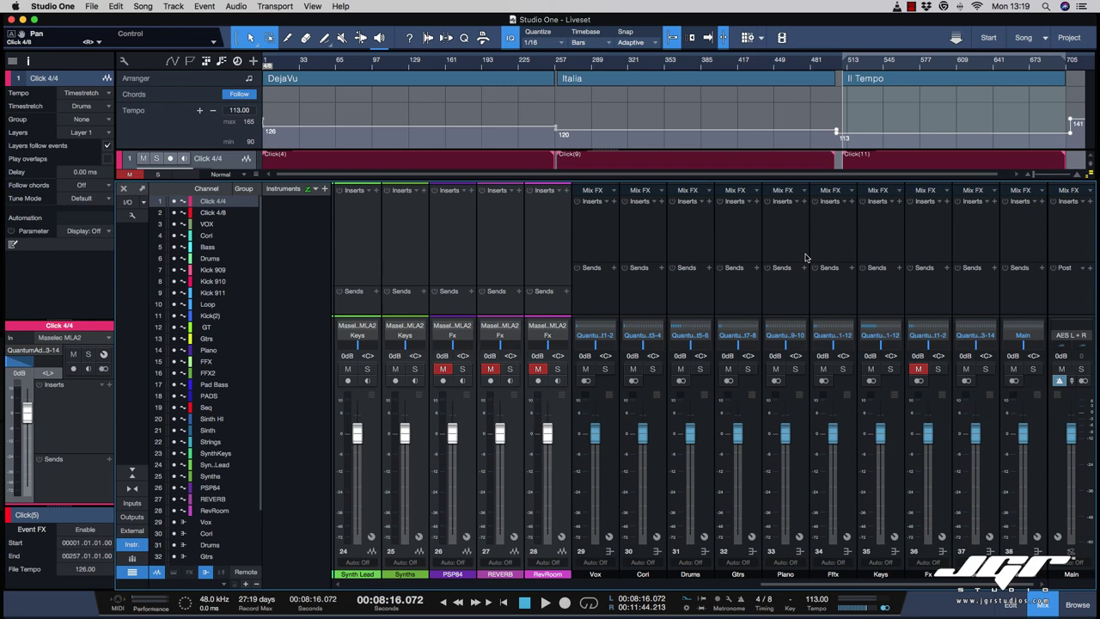
Step: List the arranger sections in the inspector and jump between Italia, Il Tempo and DejaVu
left_click(202, 84)
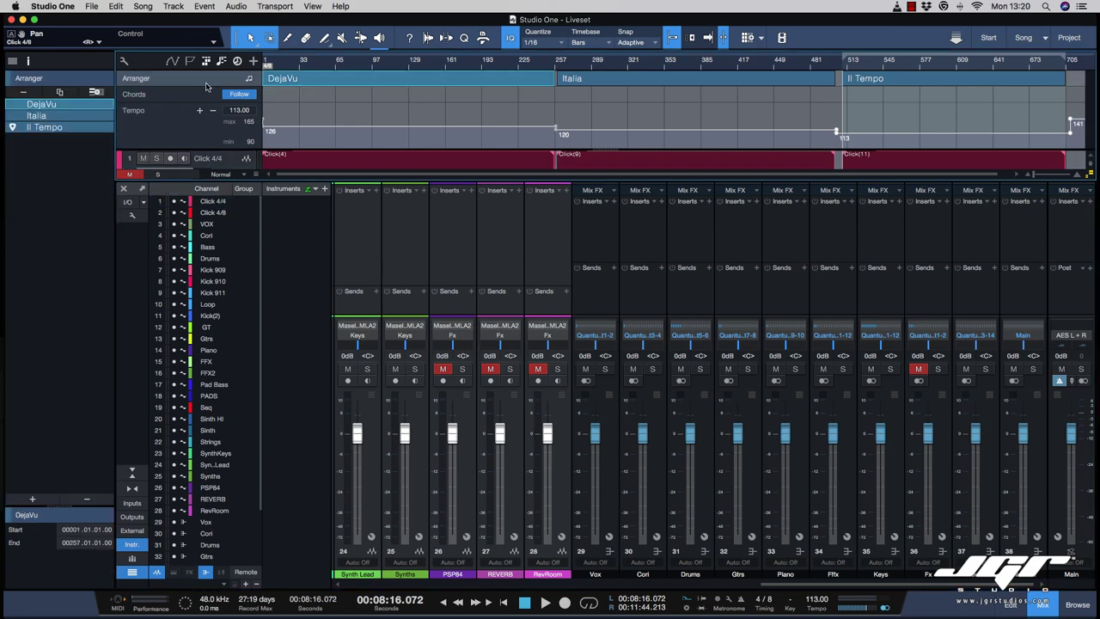
left_click(56, 116)
left_click(62, 128)
left_click(60, 106)
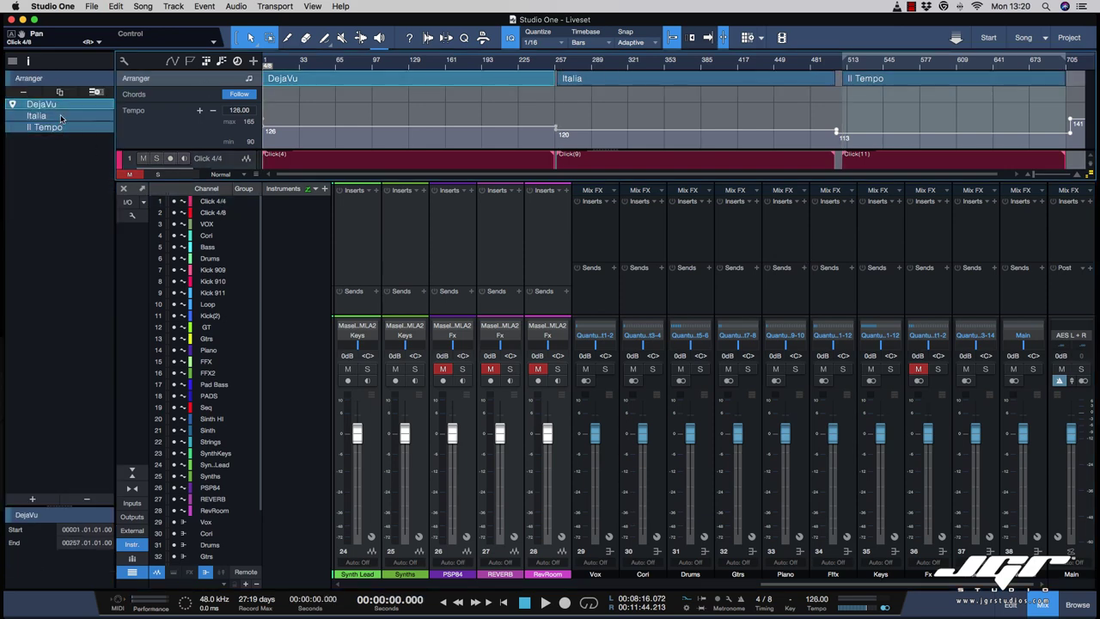
left_click(60, 117)
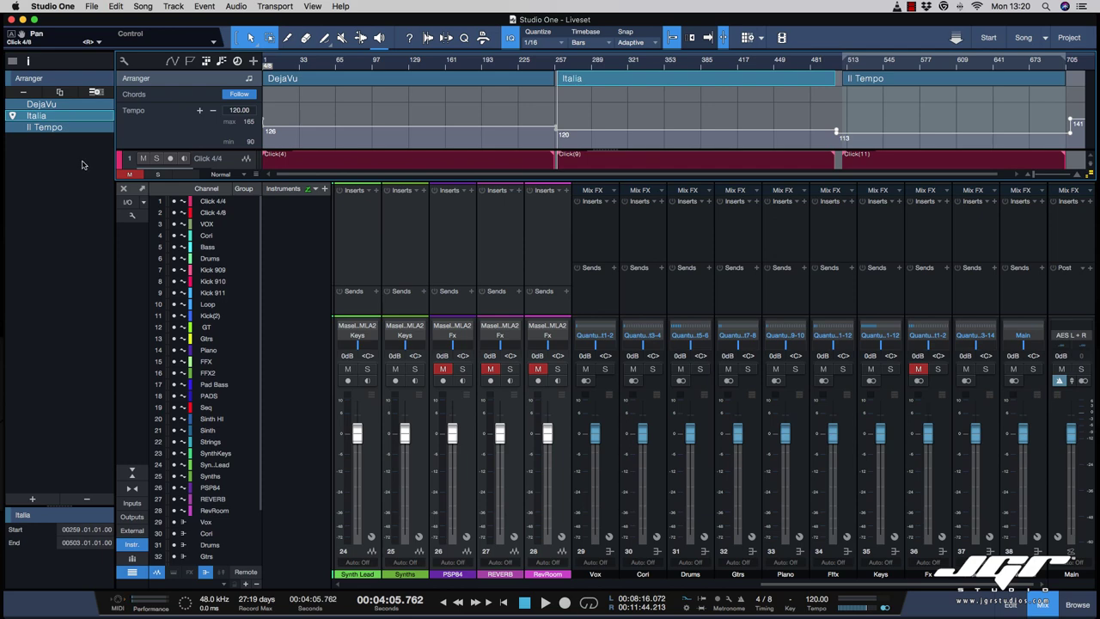
Step: Move the DejaVu arranger section after Il Tempo, try moving it back to first place, and undo that second move
left_click(63, 104)
left_click_drag(63, 104, 63, 138)
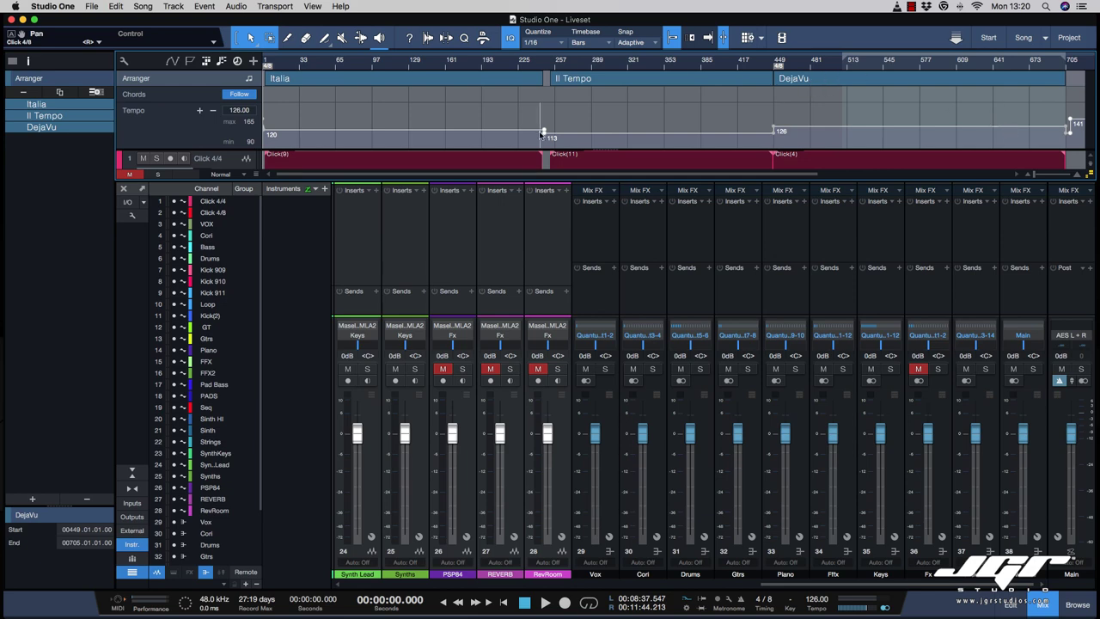
left_click_drag(52, 127, 49, 103)
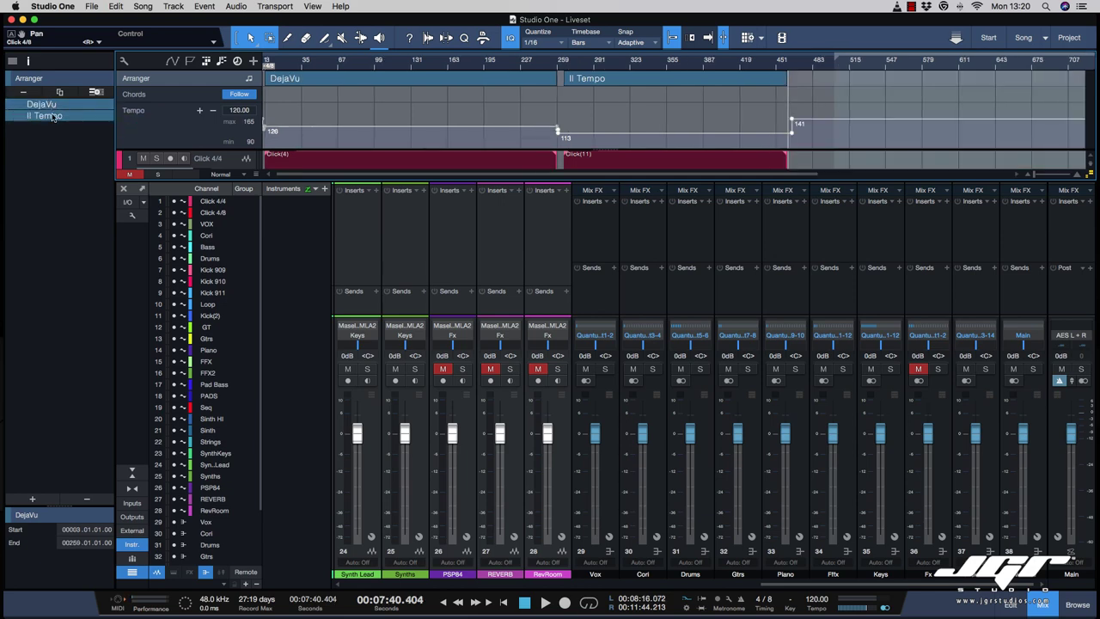
key("super+z")
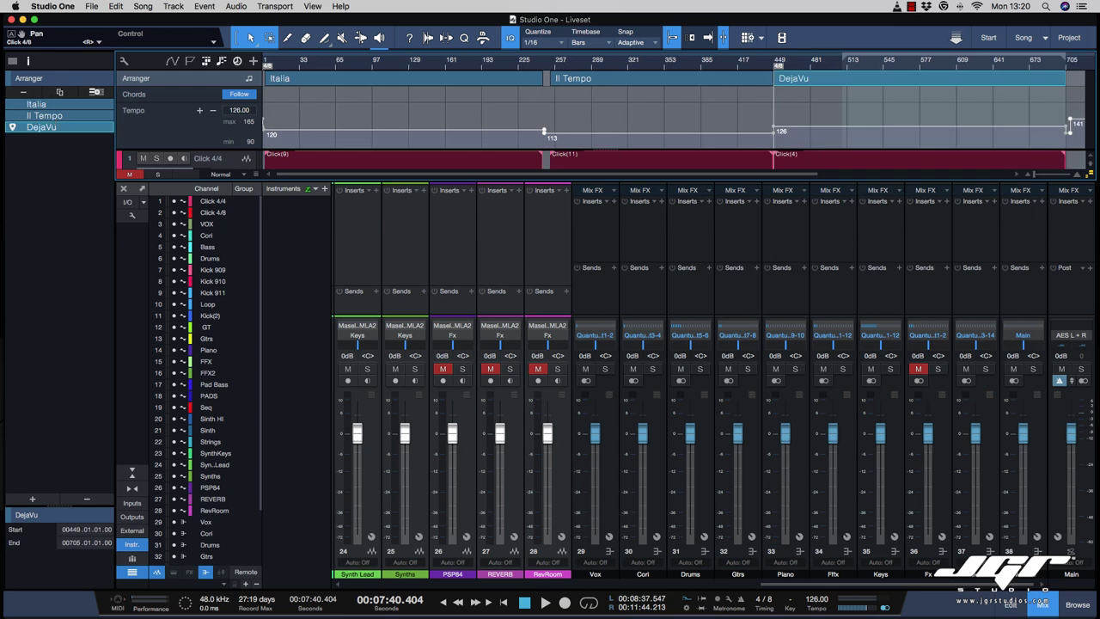